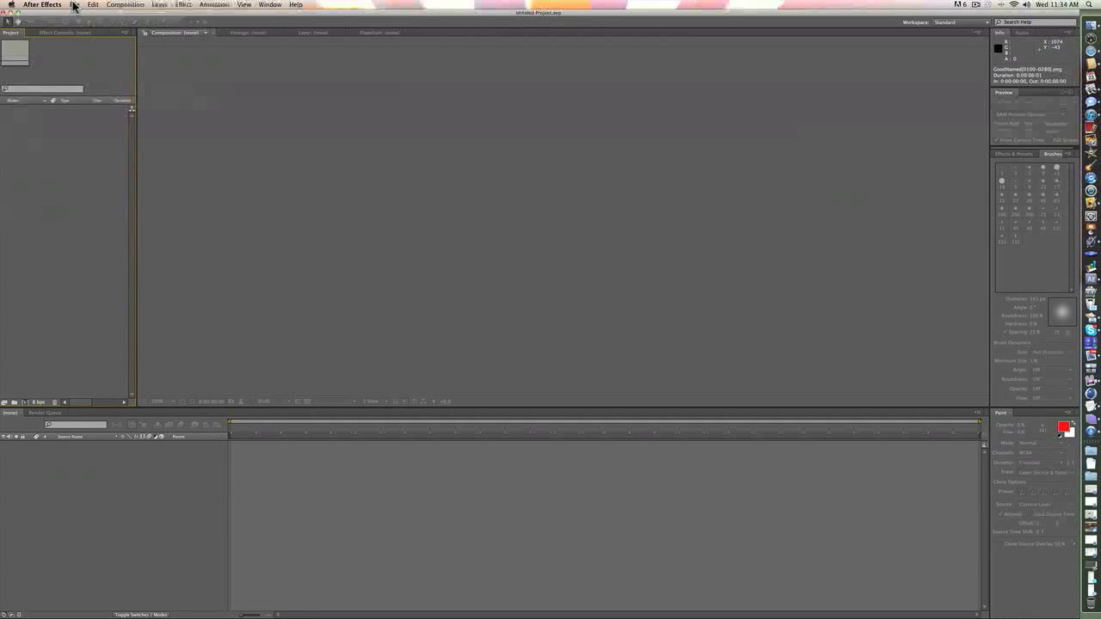
# Import the Intro Tutorial renders from the C4d folder as a PNG sequence.
pyautogui.click(74, 6)
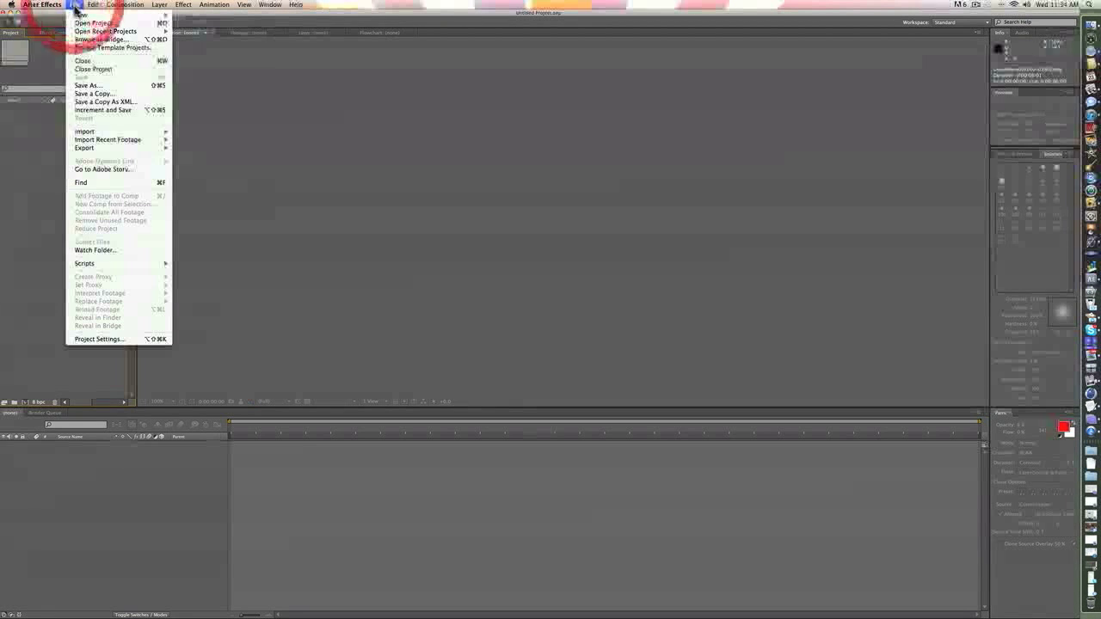
pyautogui.moveTo(94, 132)
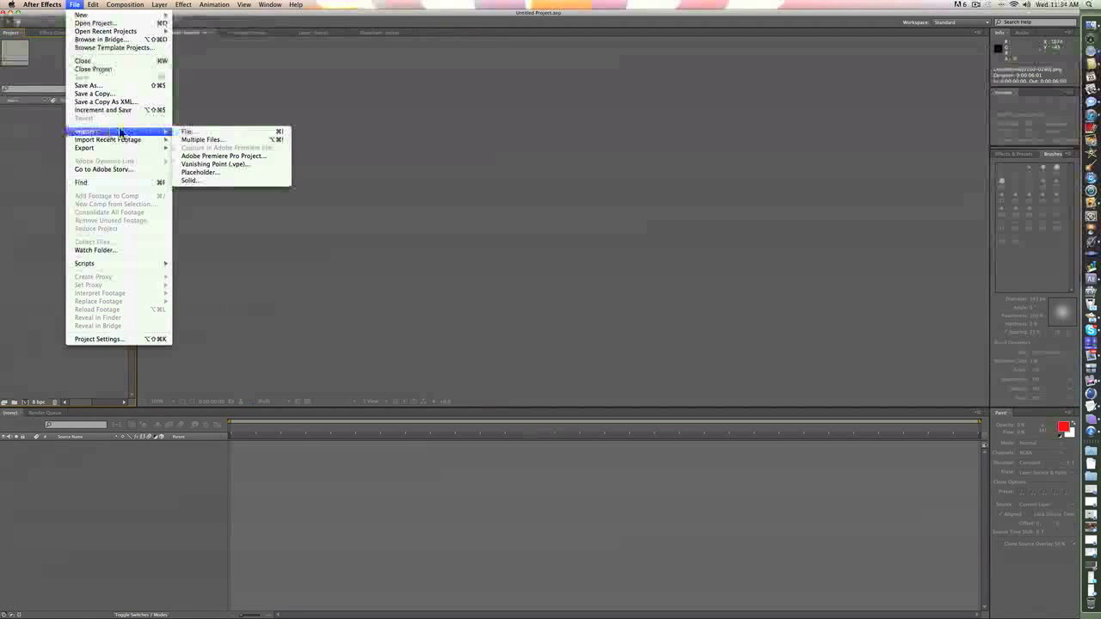
pyautogui.click(188, 133)
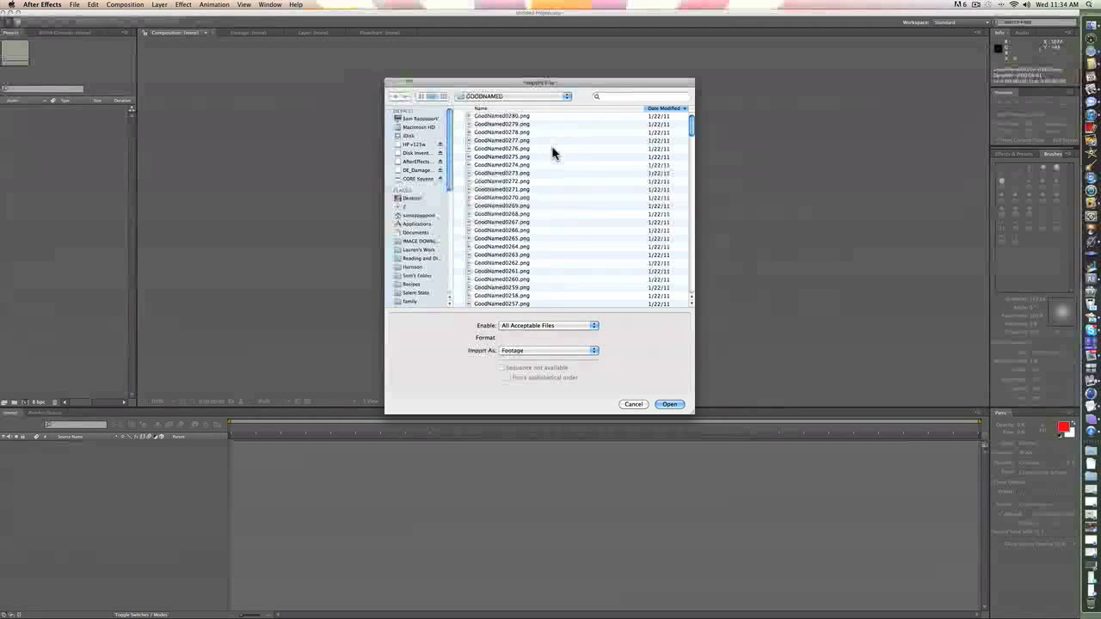
pyautogui.moveTo(450, 178); pyautogui.dragTo(412, 248)
pyautogui.click(420, 193)
pyautogui.click(420, 174)
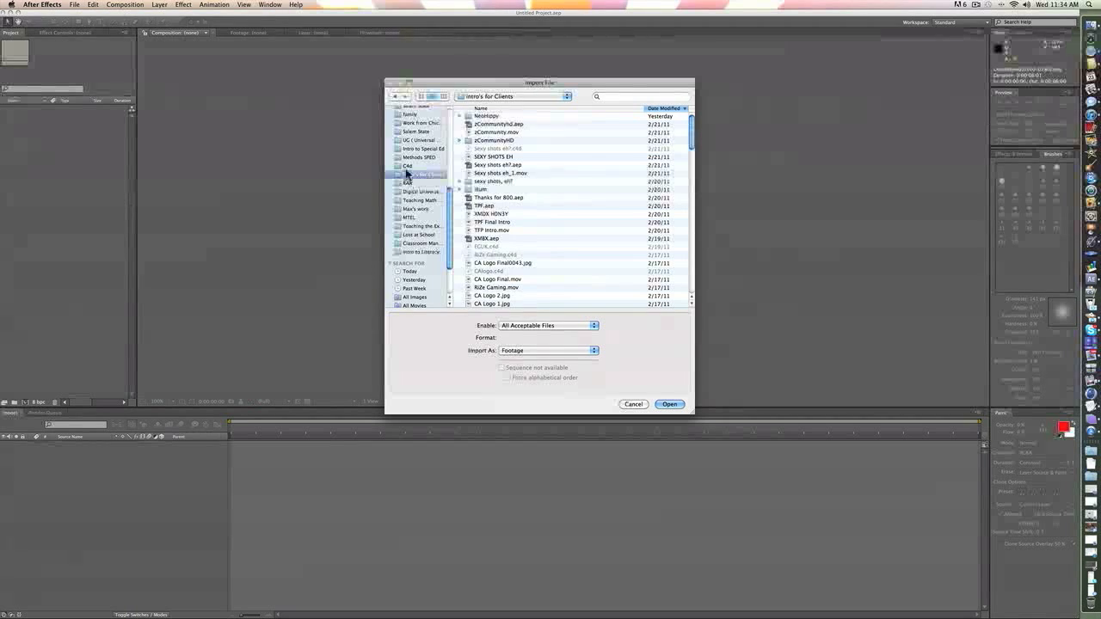
pyautogui.click(412, 166)
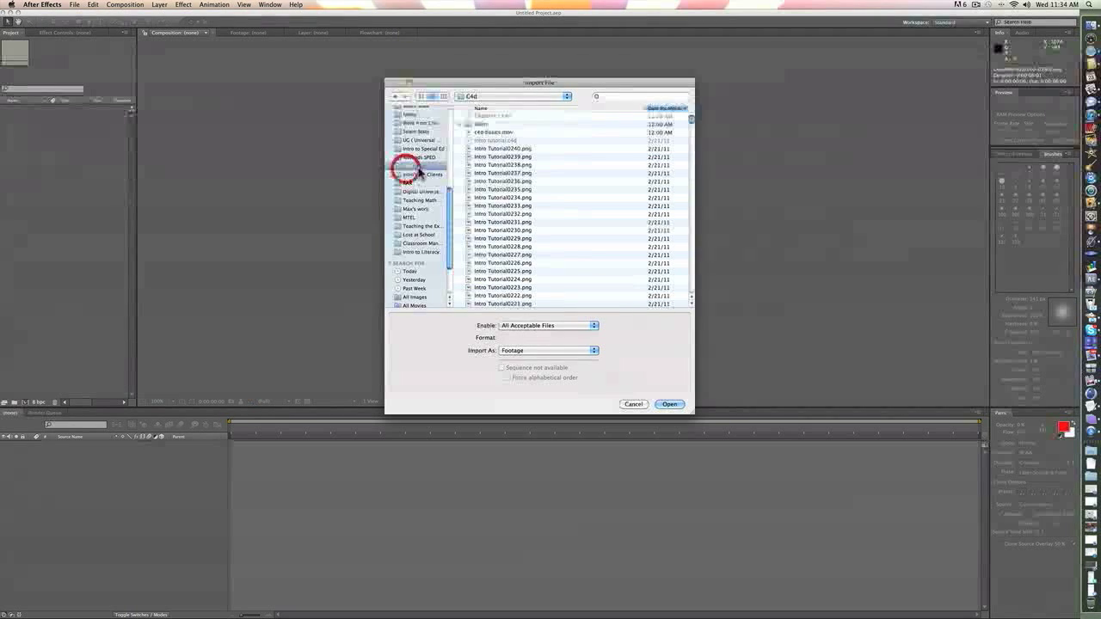
pyautogui.click(501, 151)
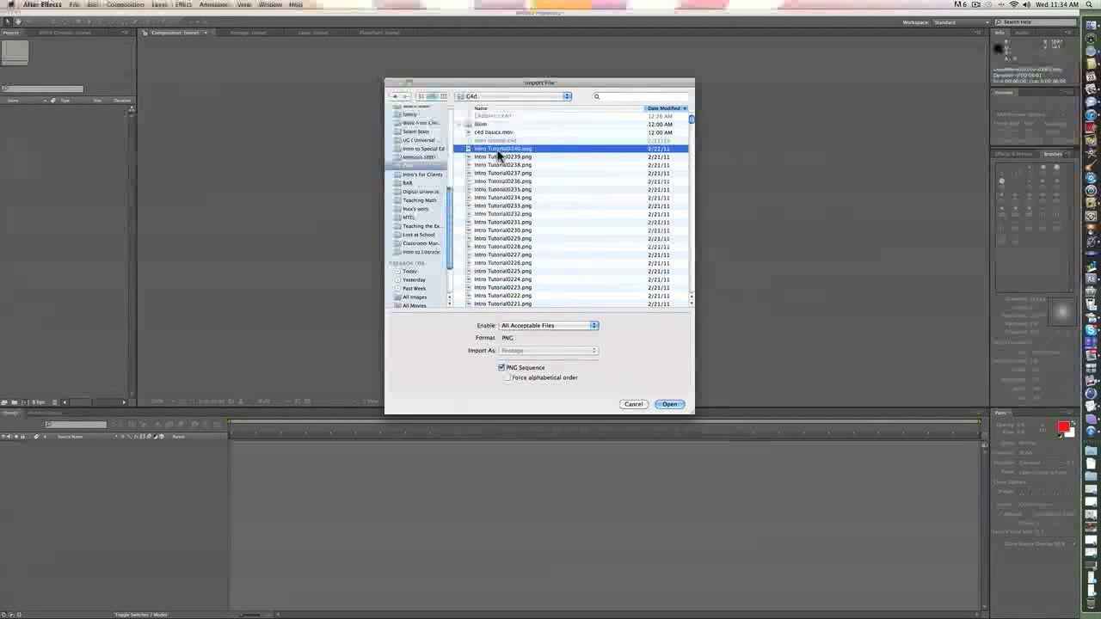
pyautogui.click(669, 404)
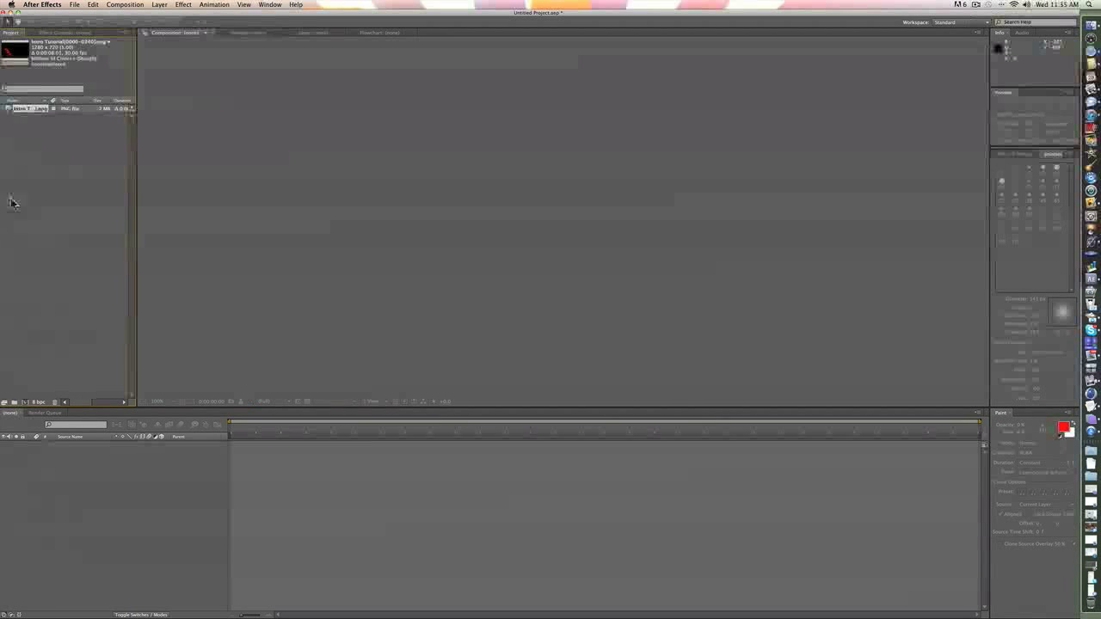
# Create a composition from the imported Intro Tutorial sequence and move the current time to 0:00:03:21.
pyautogui.moveTo(36, 144); pyautogui.dragTo(43, 448)
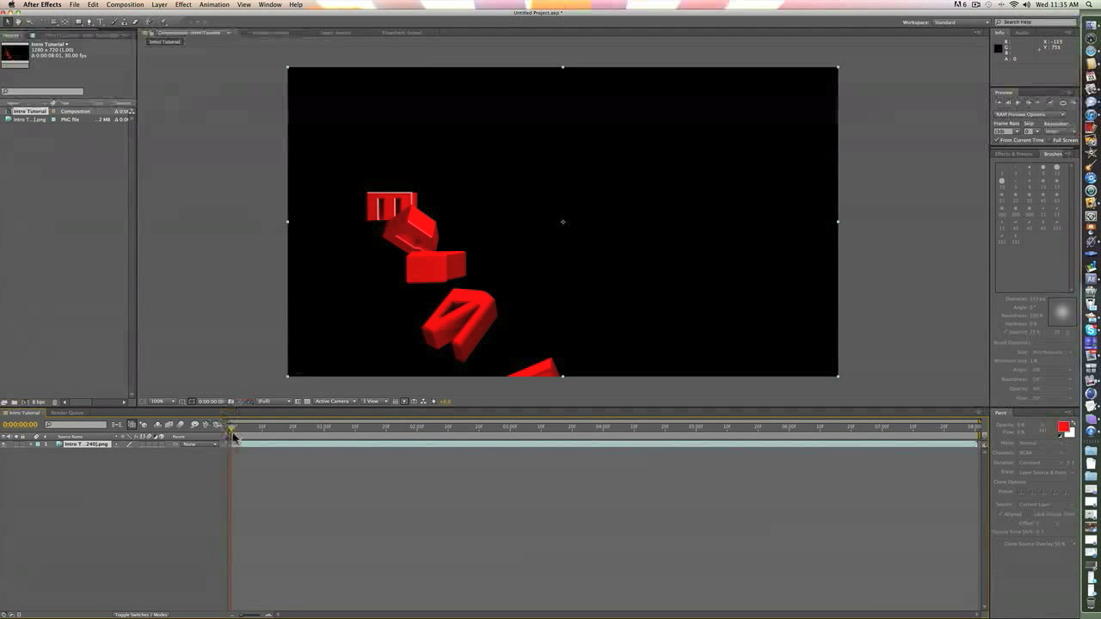
pyautogui.moveTo(267, 428); pyautogui.dragTo(573, 373)
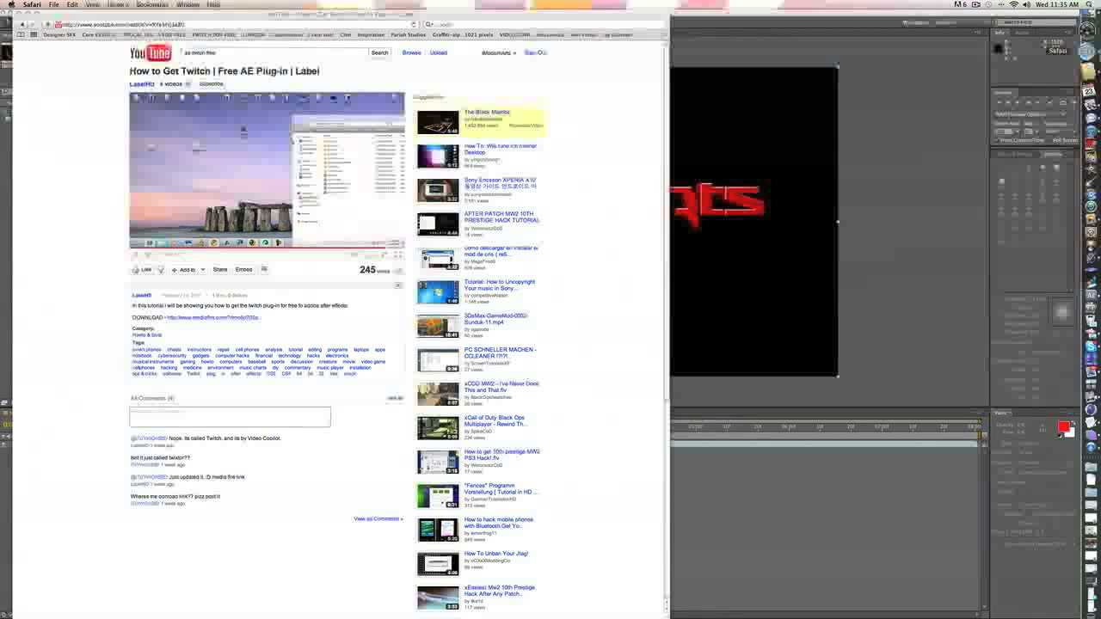
# Switch to Safari and run a Google image search for "Gurnge texture".
pyautogui.click(1088, 51)
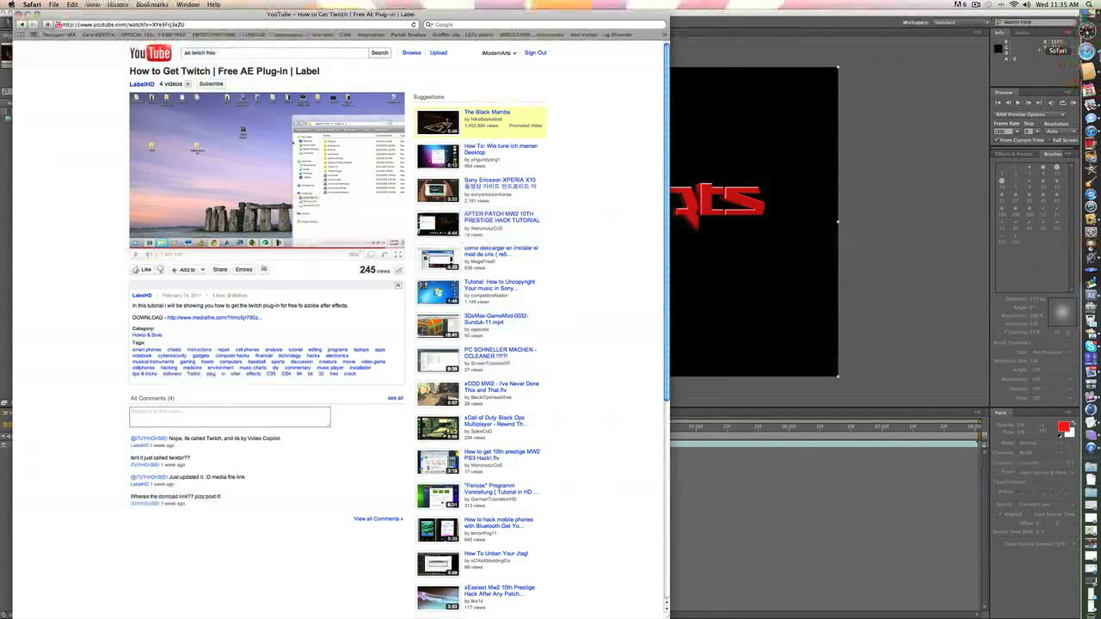
pyautogui.click(443, 25)
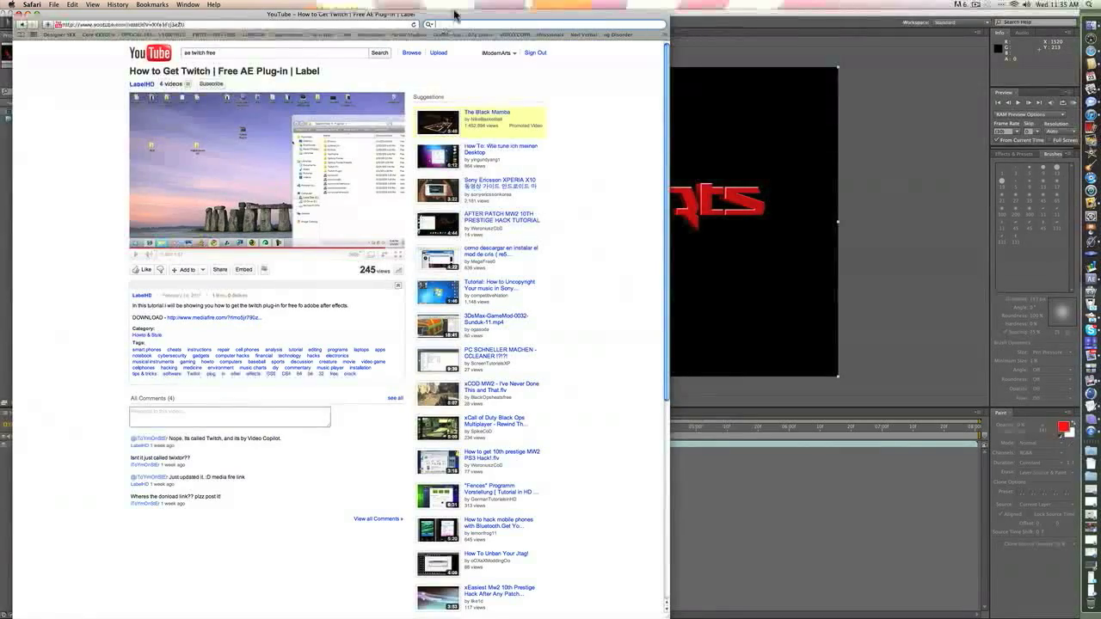
pyautogui.moveTo(453, 17); pyautogui.dragTo(597, 161)
pyautogui.write('Gurnge texture')
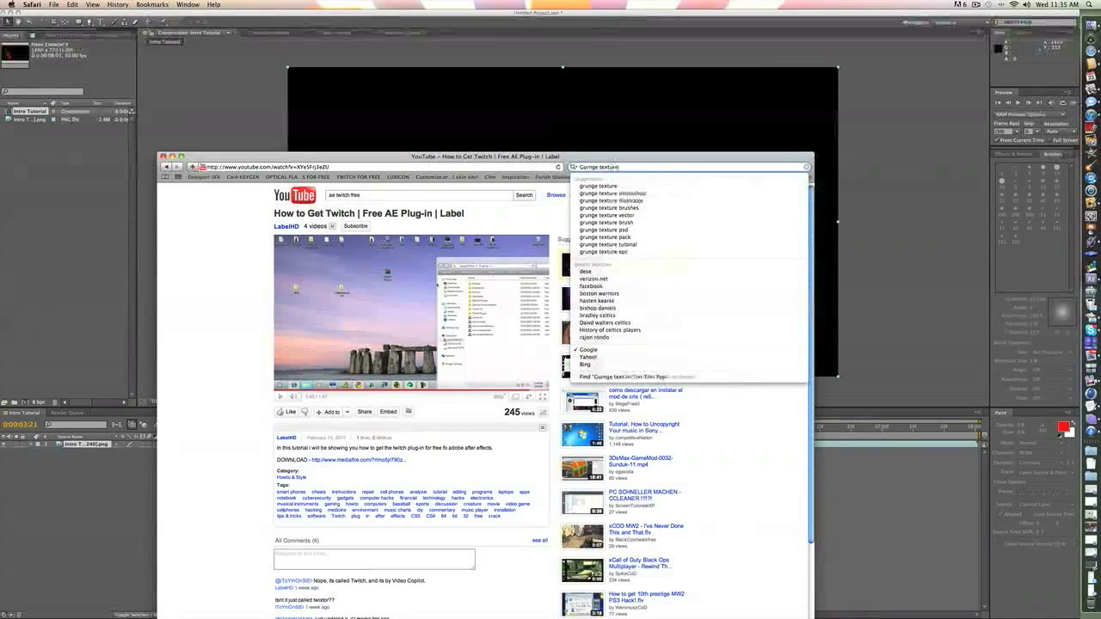
pyautogui.press('Return')
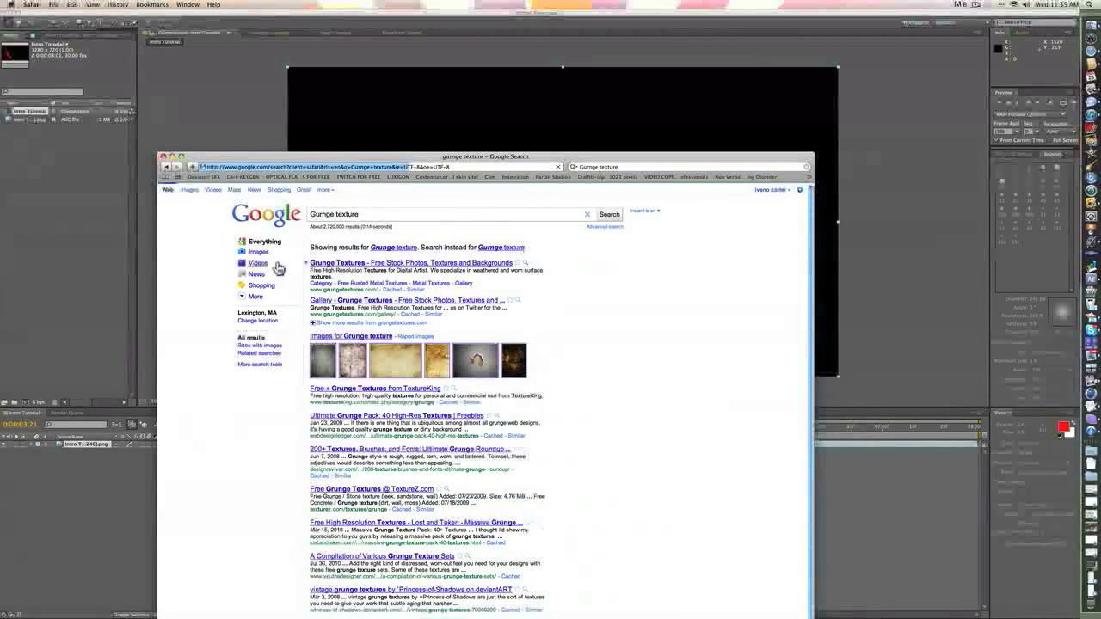
pyautogui.click(186, 193)
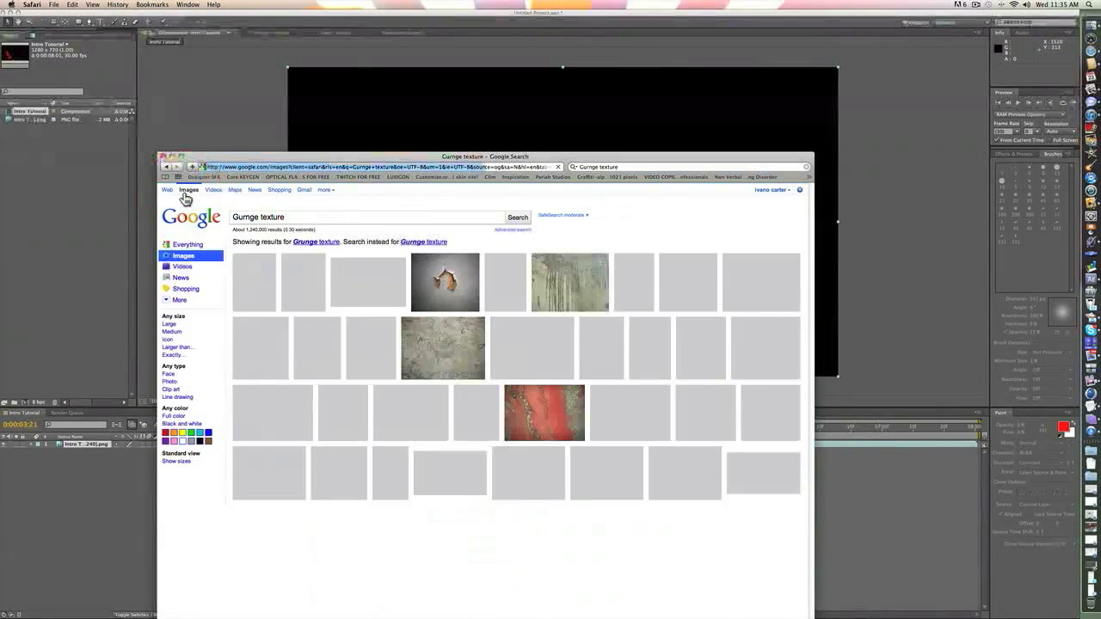
pyautogui.moveTo(388, 152); pyautogui.dragTo(391, 44)
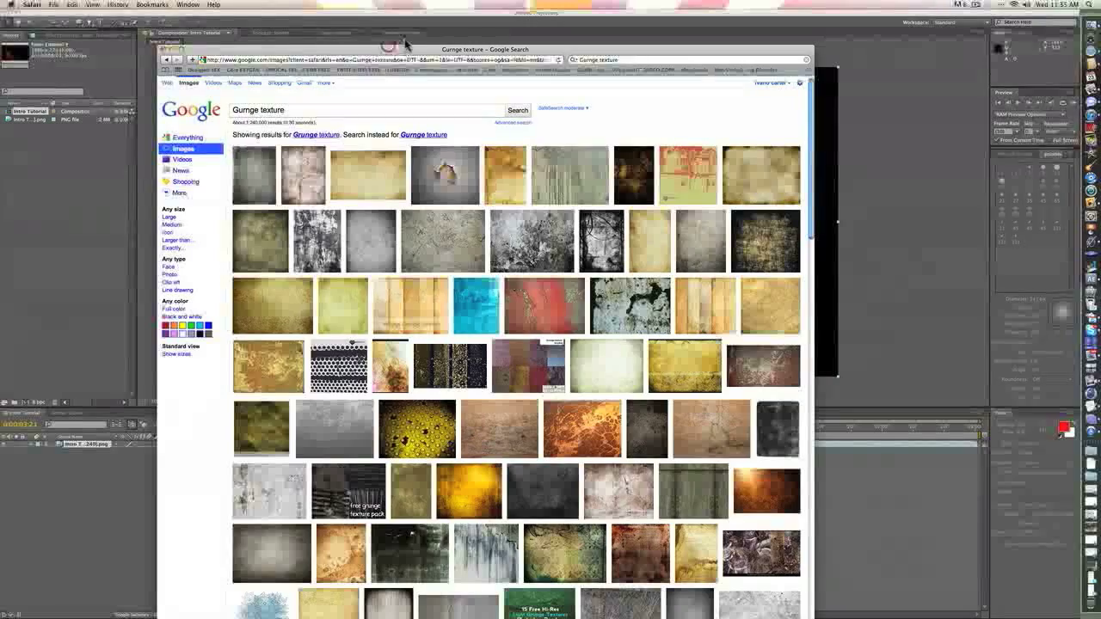
# Save the full-size dark cracked grunge image as grunge_texture2_preview in IMAGE DOWNLOADS, and close the browser and Downloads windows.
pyautogui.moveTo(811, 95); pyautogui.dragTo(831, 137)
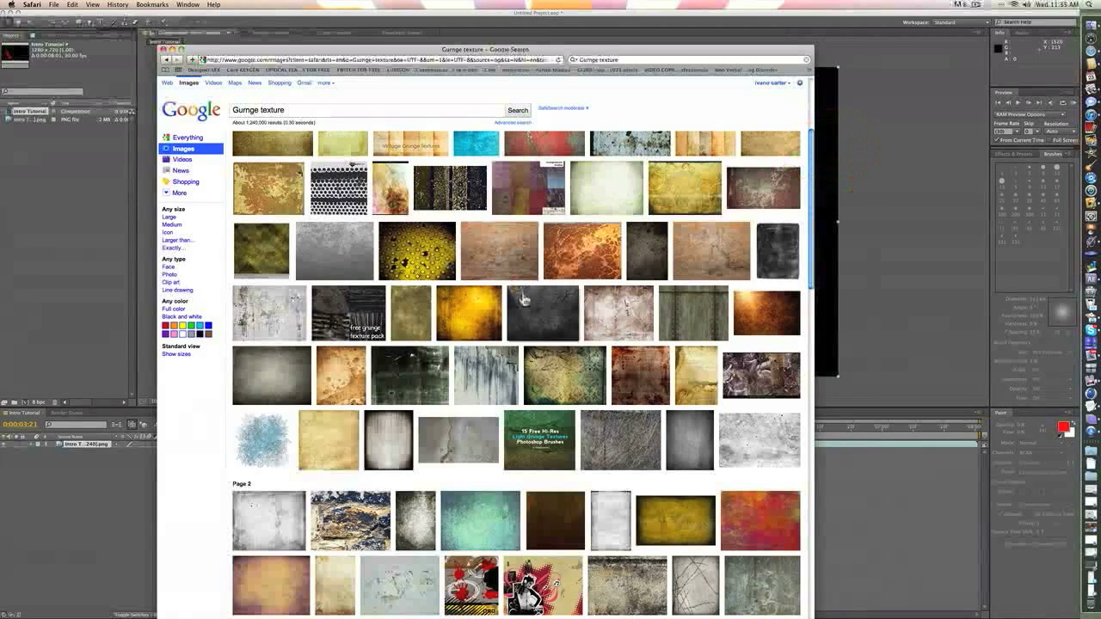
pyautogui.moveTo(526, 307)
pyautogui.click(525, 306)
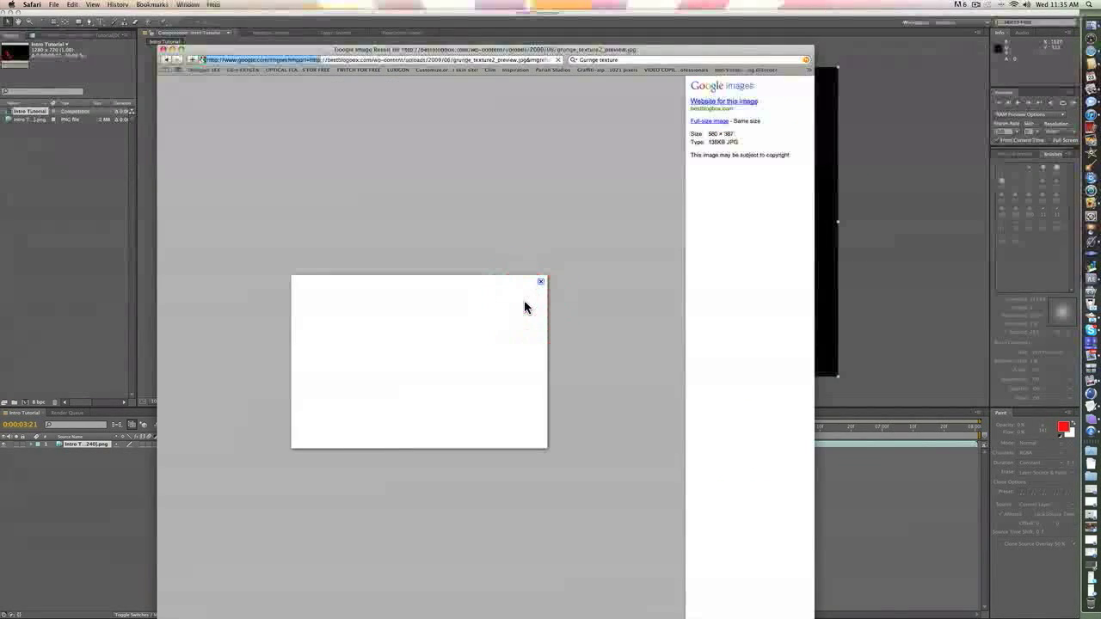
pyautogui.click(708, 122)
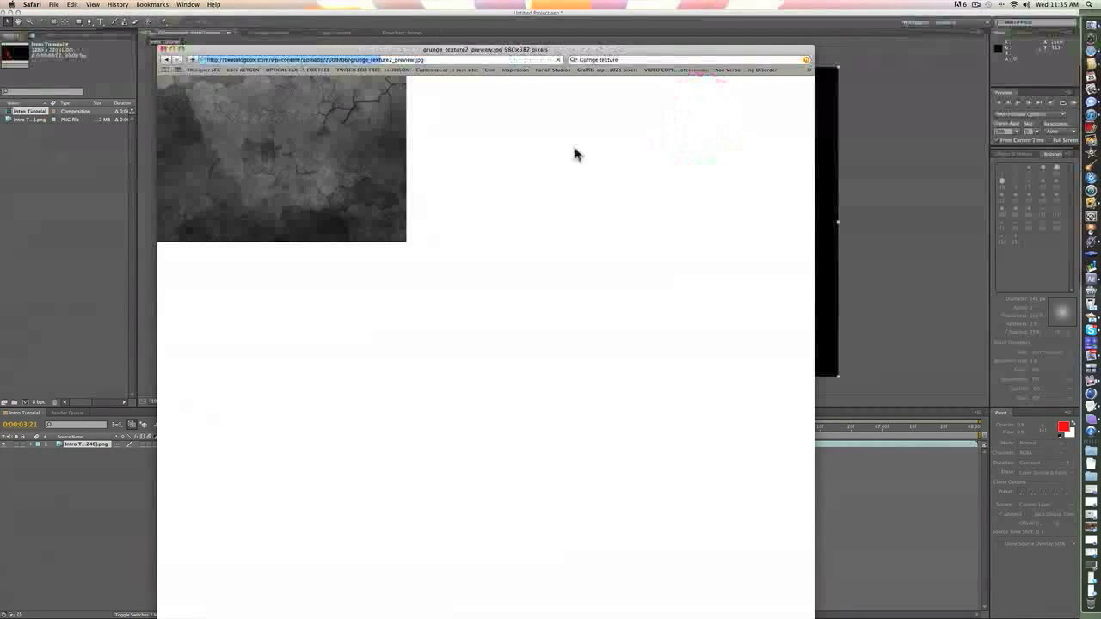
pyautogui.rightClick(298, 176)
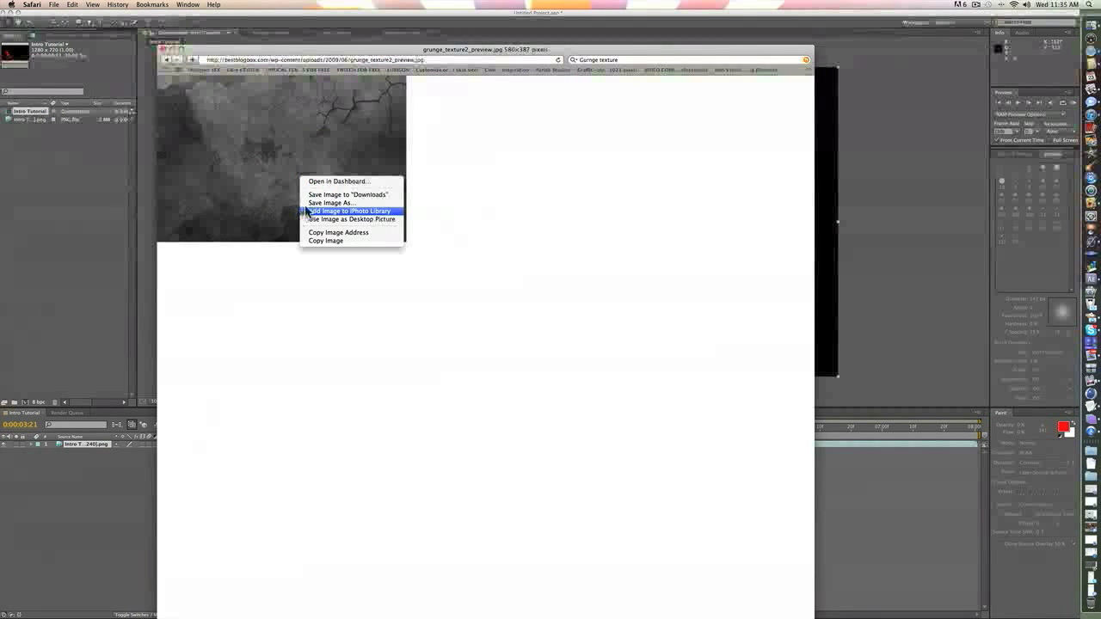
pyautogui.click(329, 203)
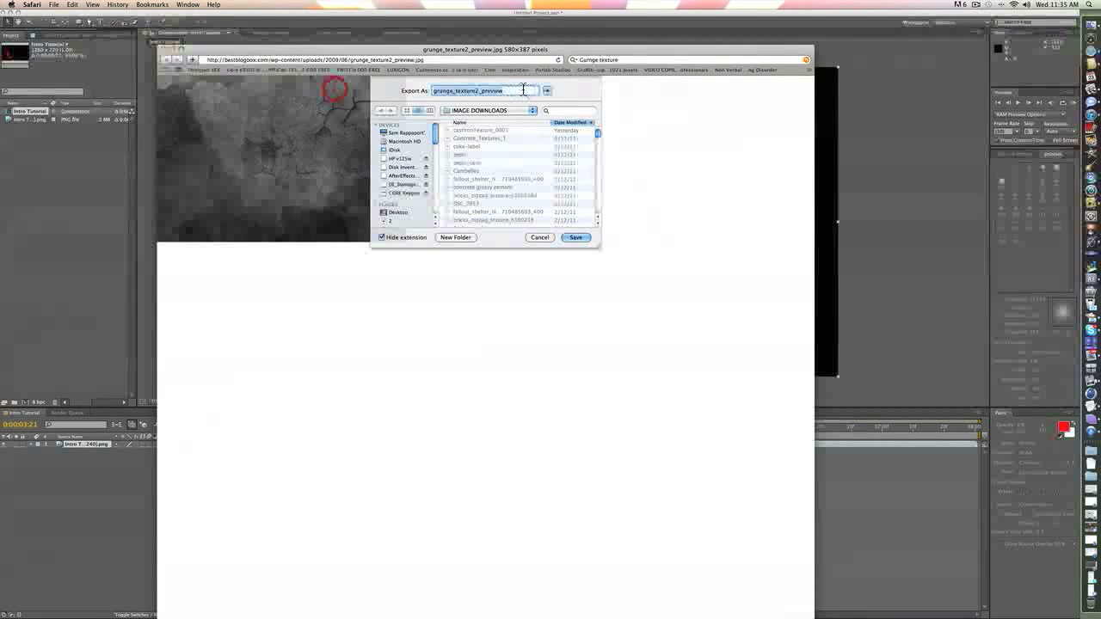
pyautogui.click(578, 238)
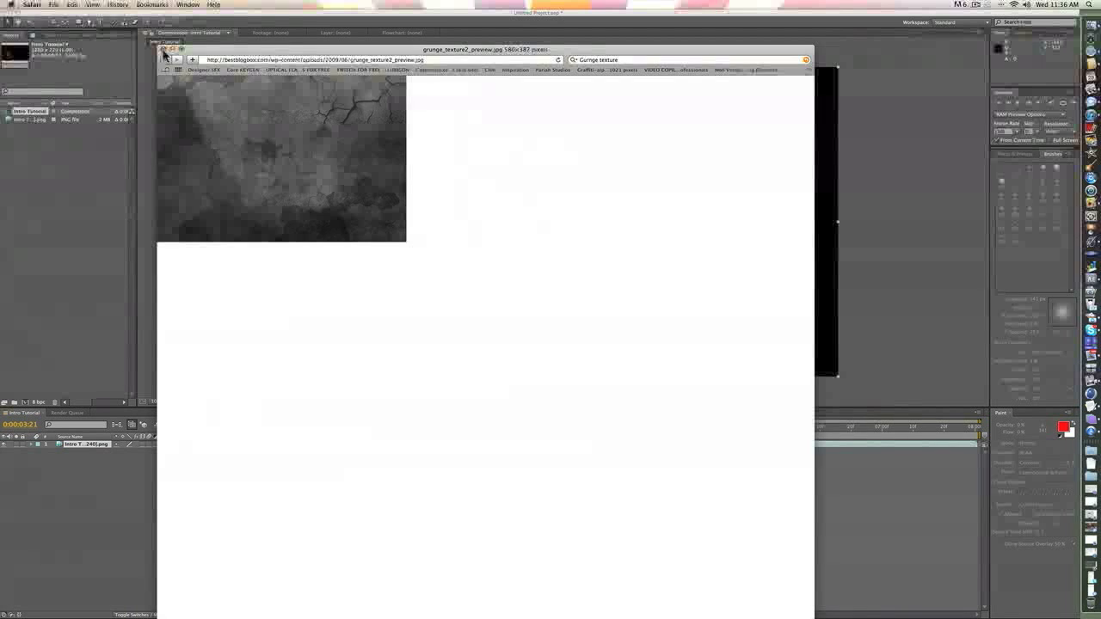
pyautogui.click(164, 50)
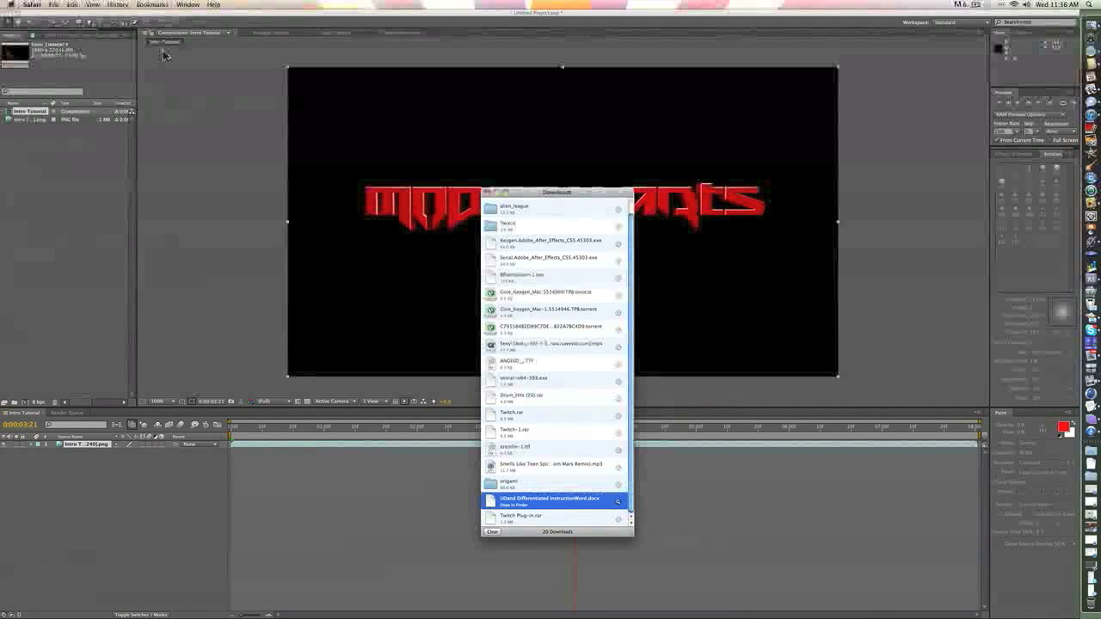
pyautogui.click(491, 193)
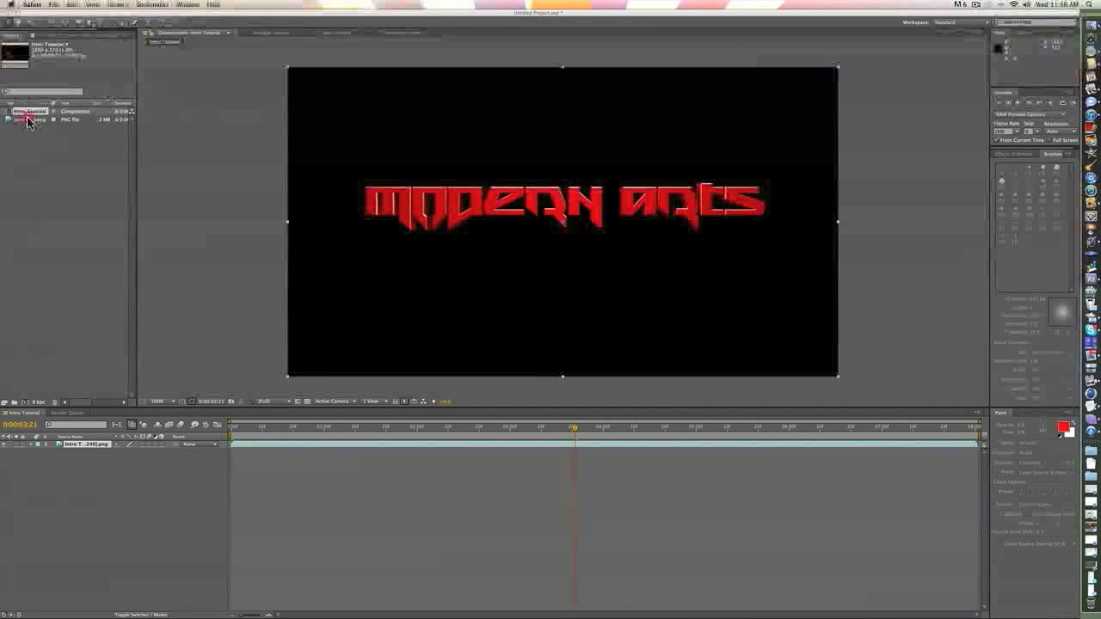
# Switch to Finder, sort the IMAGE DOWNLOADS folder by date modified, and import grunge_texture2_preview into the After Effects project.
pyautogui.click(27, 121)
pyautogui.click(28, 119)
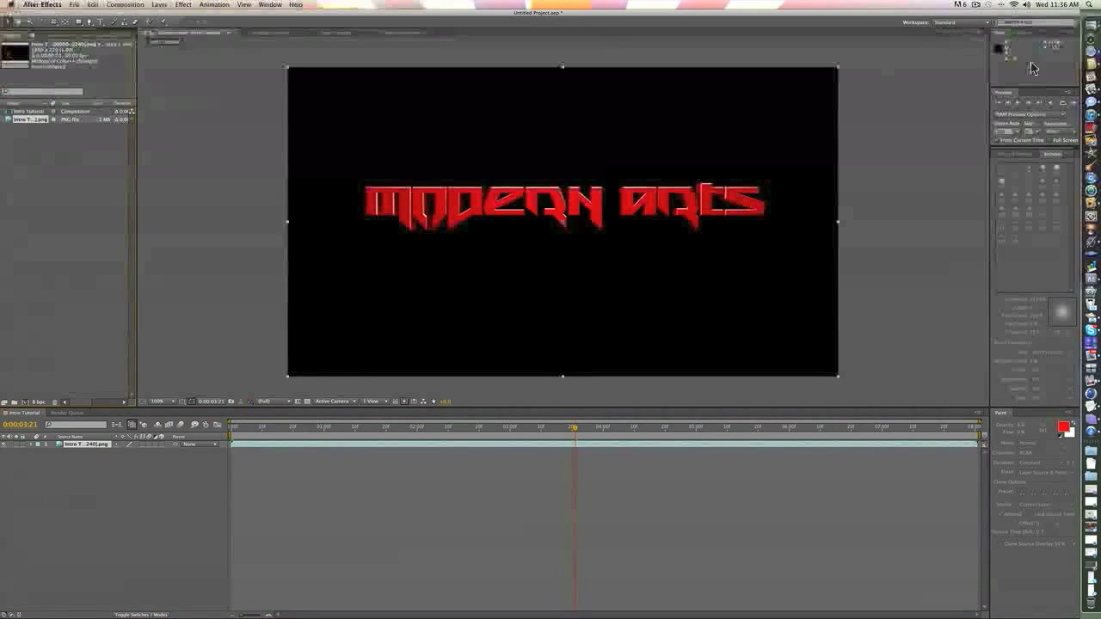
pyautogui.click(1090, 26)
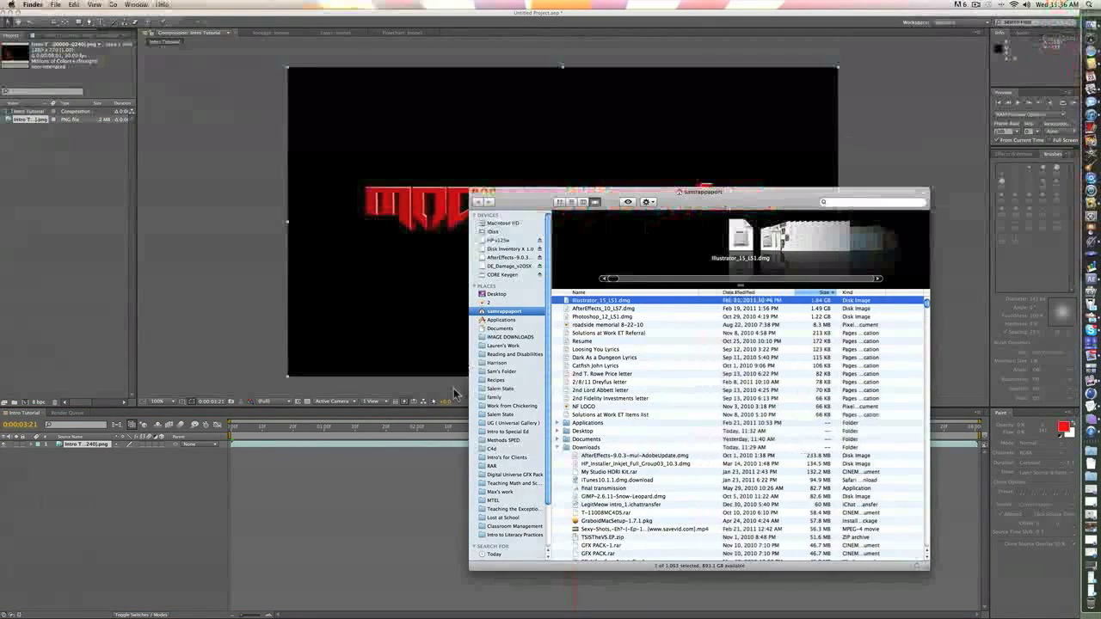
pyautogui.click(499, 337)
pyautogui.click(601, 295)
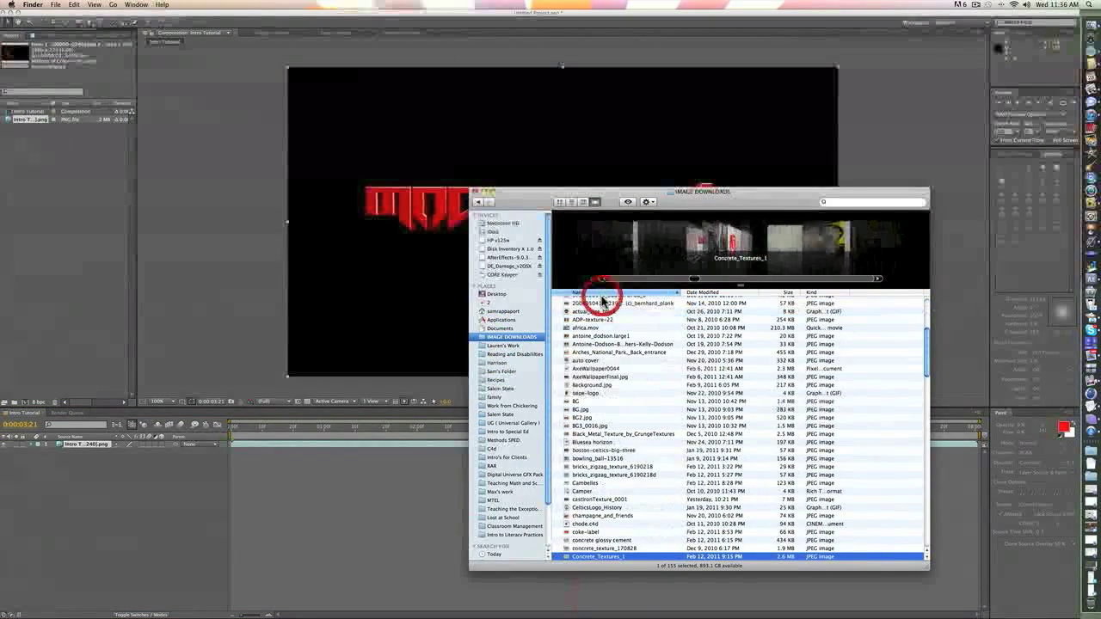
pyautogui.scroll(8, 576, 344)
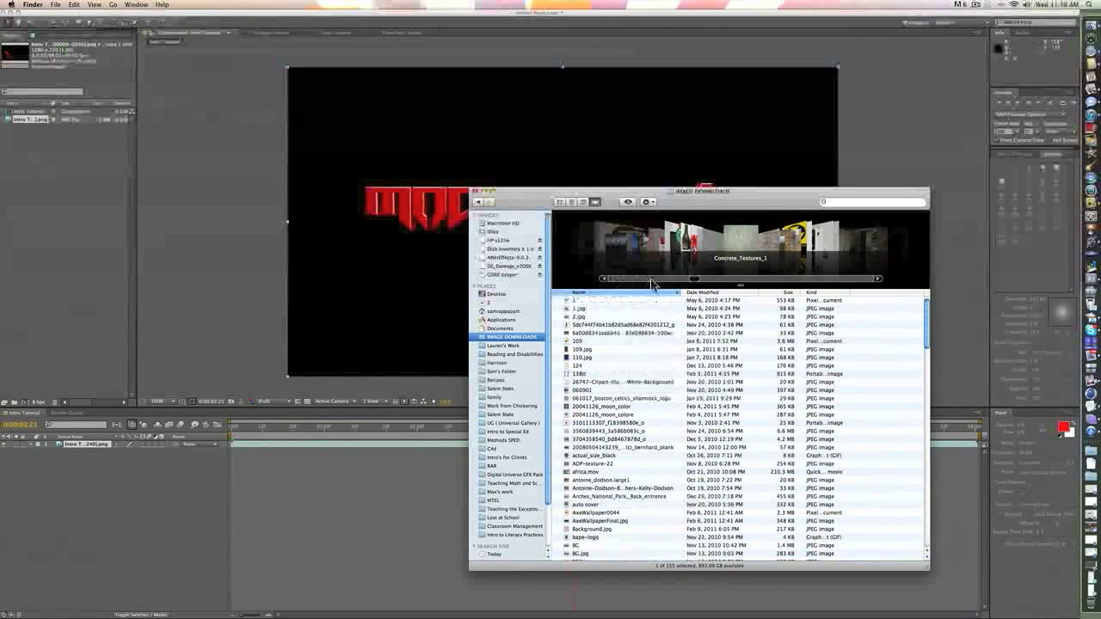
pyautogui.click(699, 293)
pyautogui.click(609, 301)
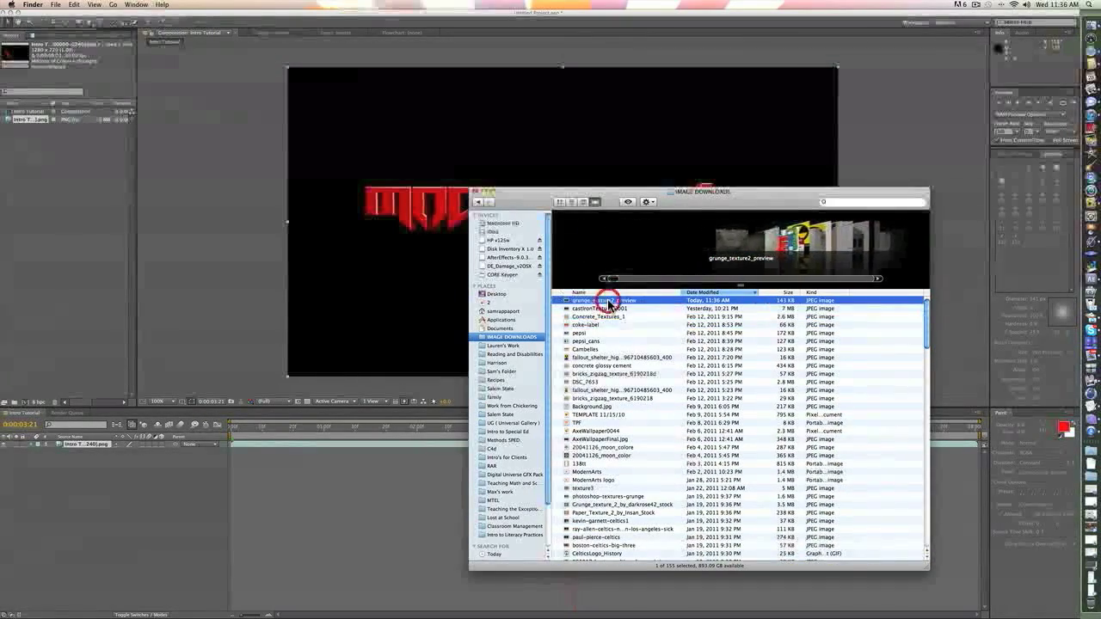
pyautogui.moveTo(608, 301); pyautogui.dragTo(50, 124)
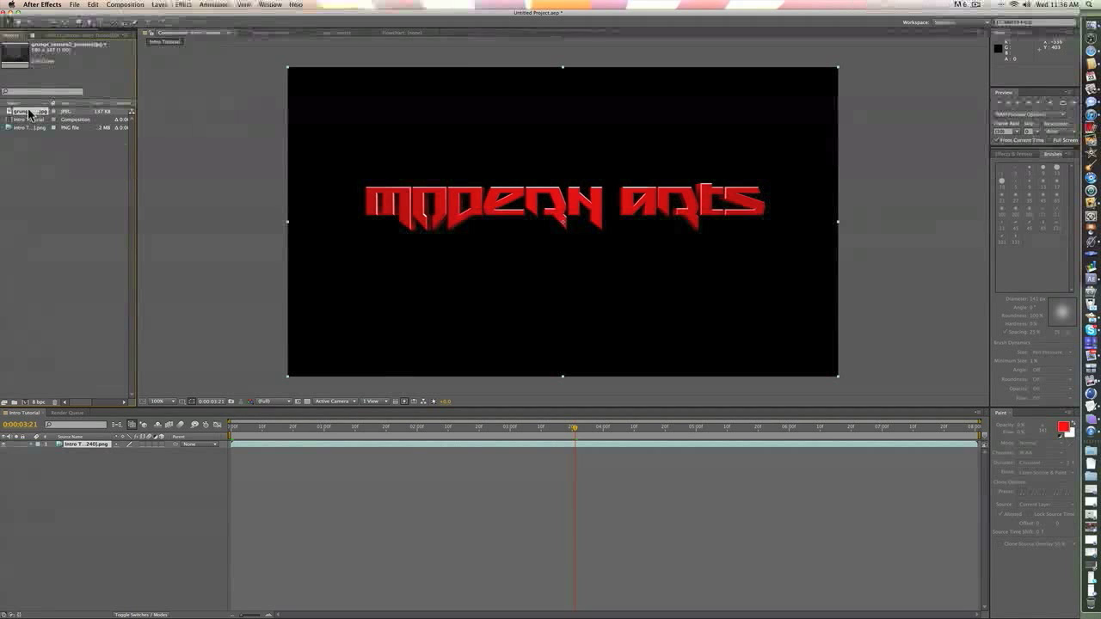
# Place the grunge texture beneath the Intro Tutorial layer in the timeline and preview the title over it at 0:00:03:05.
pyautogui.moveTo(28, 112); pyautogui.dragTo(85, 447)
pyautogui.moveTo(356, 428); pyautogui.dragTo(527, 430)
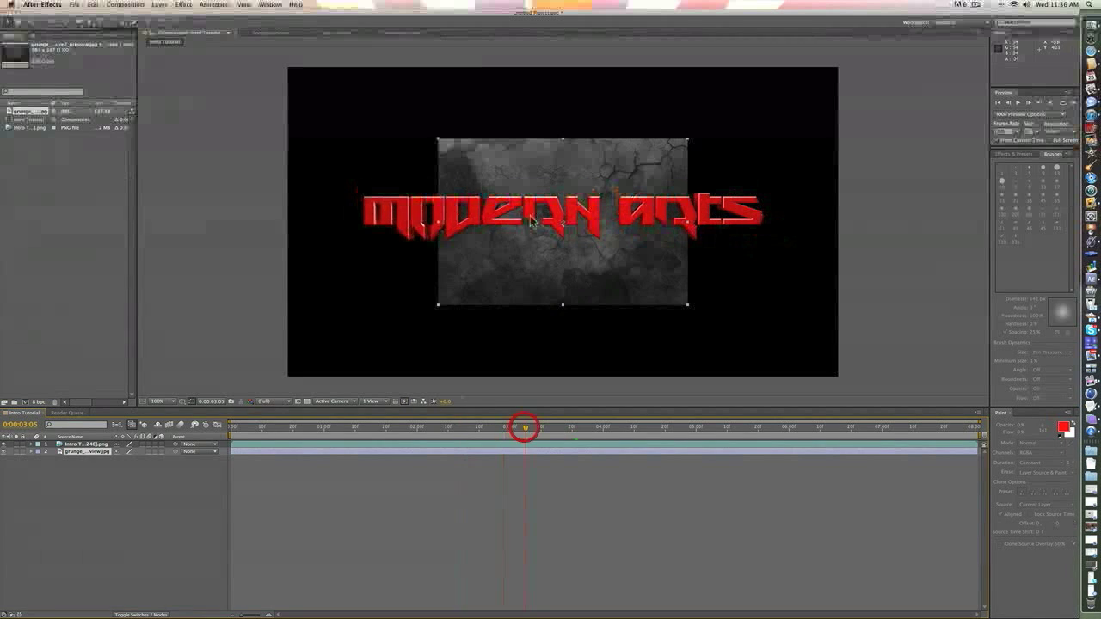
pyautogui.click(90, 445)
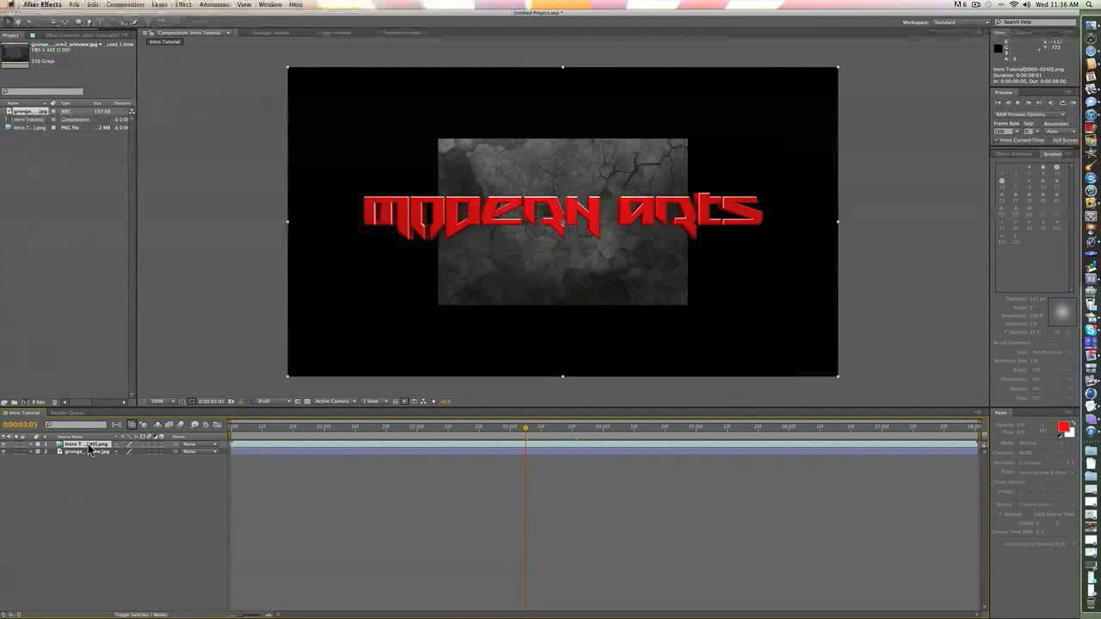
pyautogui.click(80, 452)
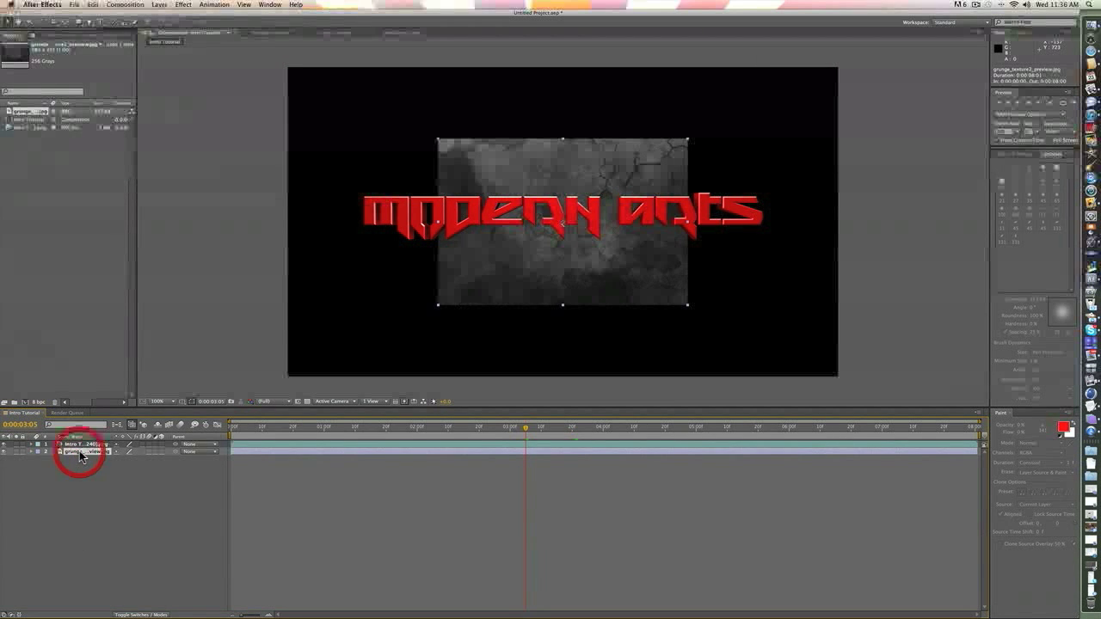
# Scale the grunge texture layer up to about 224% so it covers the whole composition frame.
pyautogui.click(31, 450)
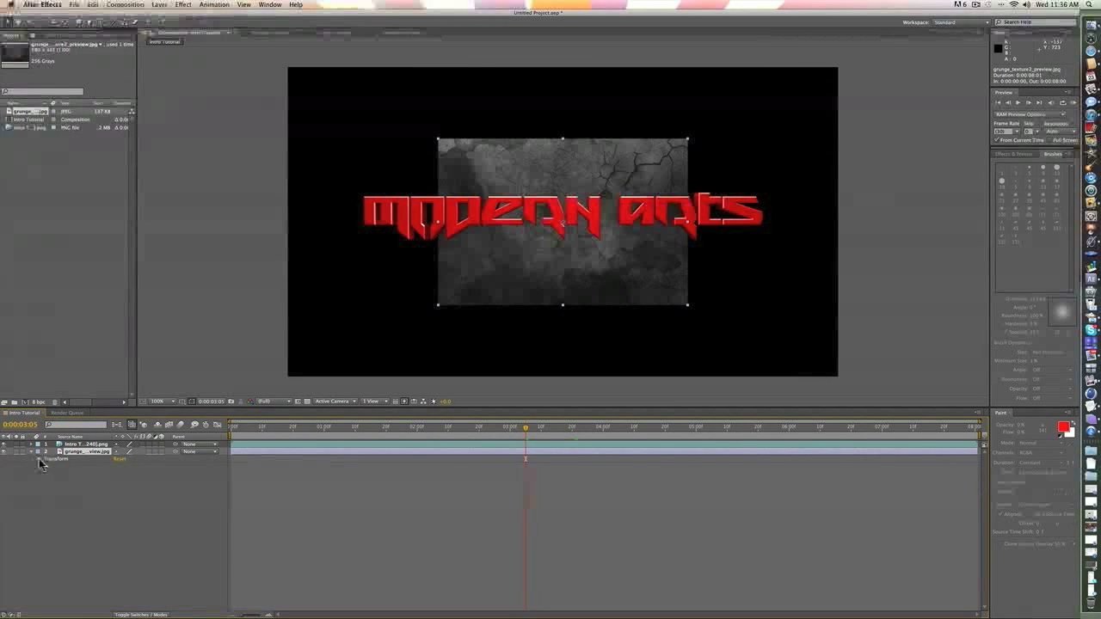
pyautogui.click(37, 458)
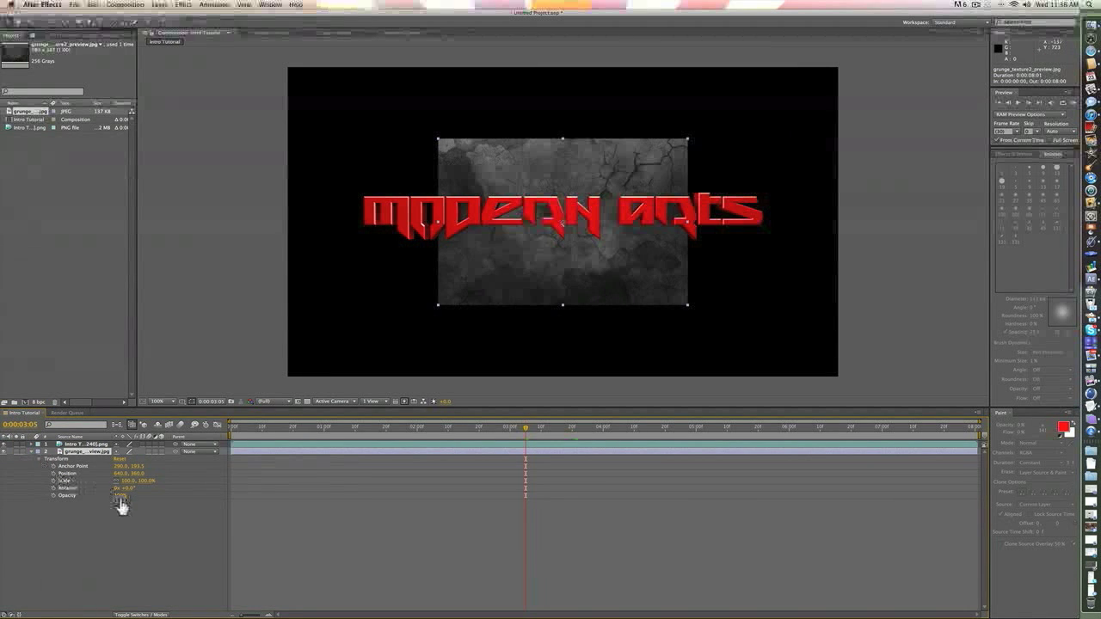
pyautogui.moveTo(129, 482); pyautogui.dragTo(189, 491)
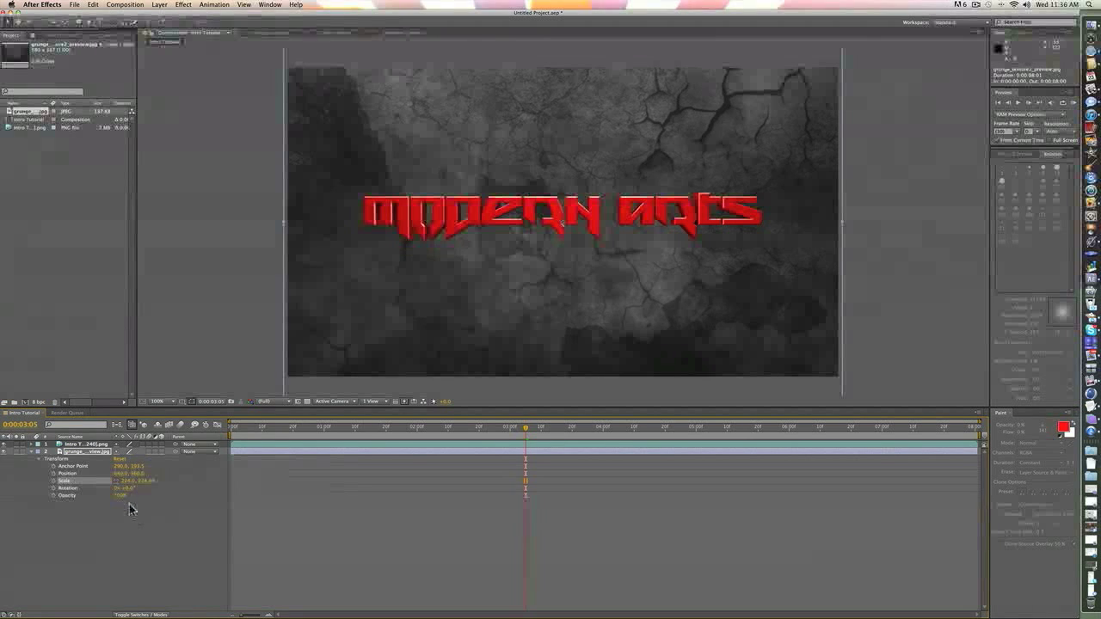
# Lower the grunge texture layer's opacity to 24% and set an opacity keyframe at 0:00:00:00.
pyautogui.moveTo(119, 502); pyautogui.dragTo(88, 497)
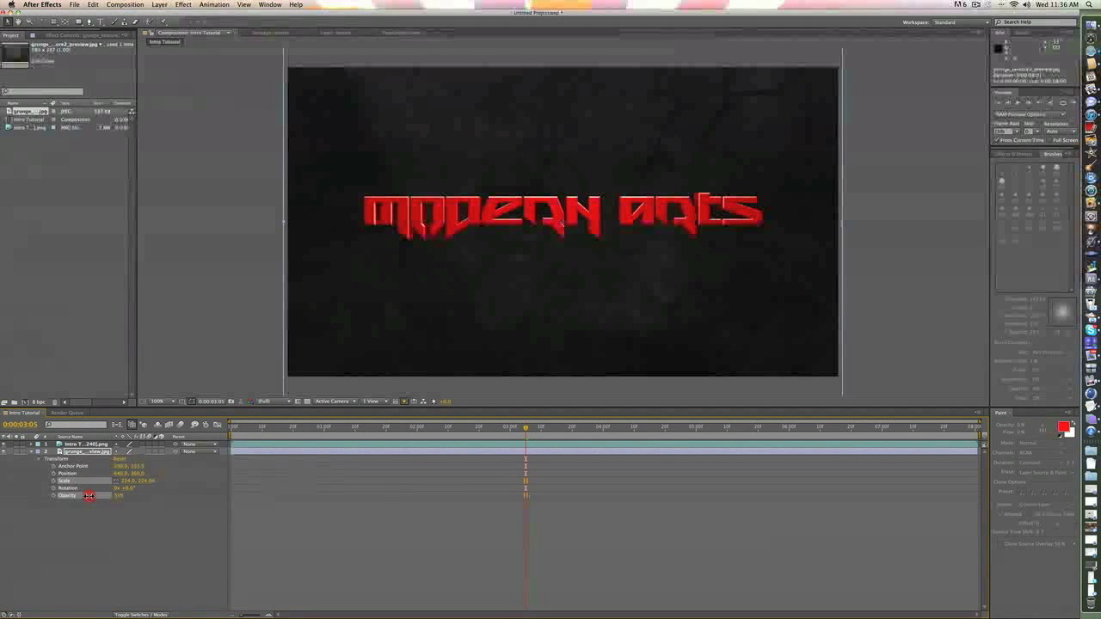
pyautogui.moveTo(87, 497)
pyautogui.mouseDown()
pyautogui.moveTo(101, 497)
pyautogui.moveTo(86, 498)
pyautogui.mouseUp()
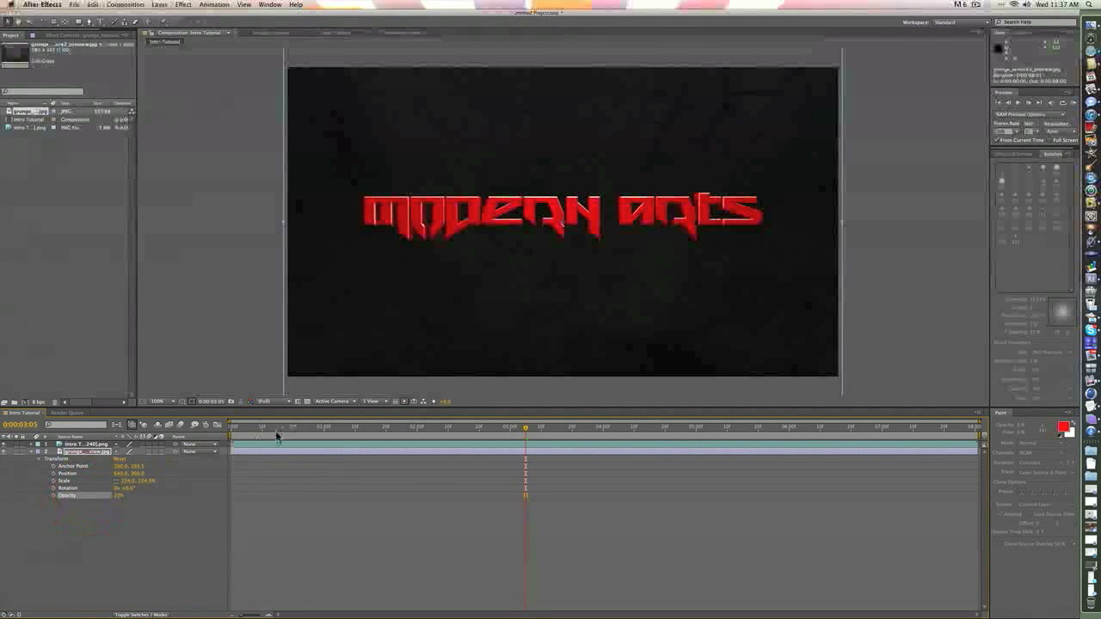
pyautogui.moveTo(264, 430); pyautogui.dragTo(161, 428)
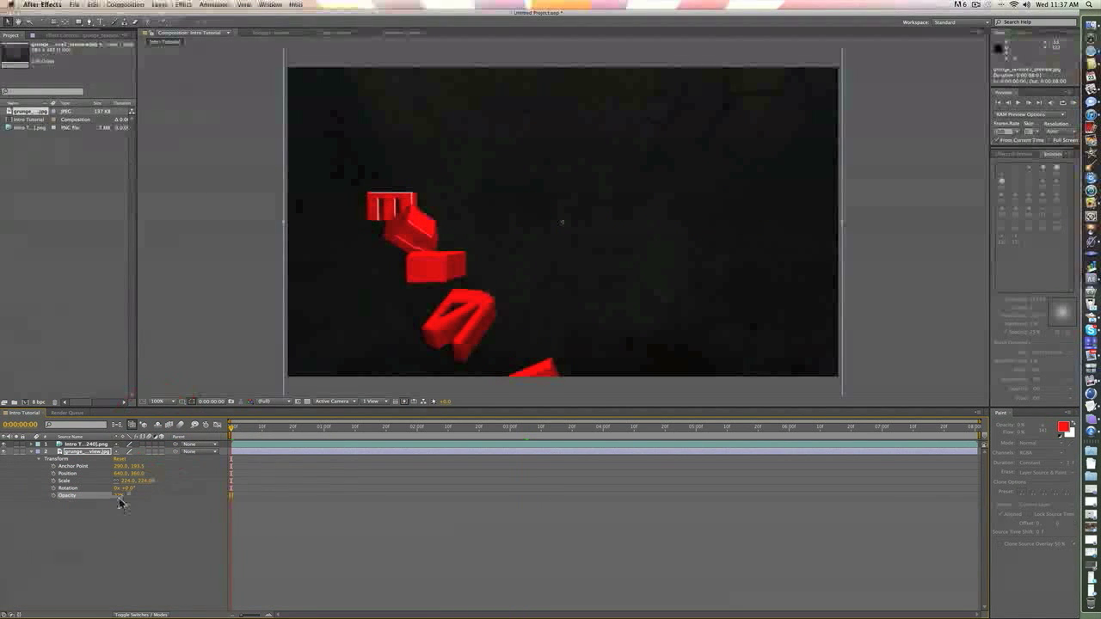
pyautogui.moveTo(118, 497); pyautogui.dragTo(118, 496)
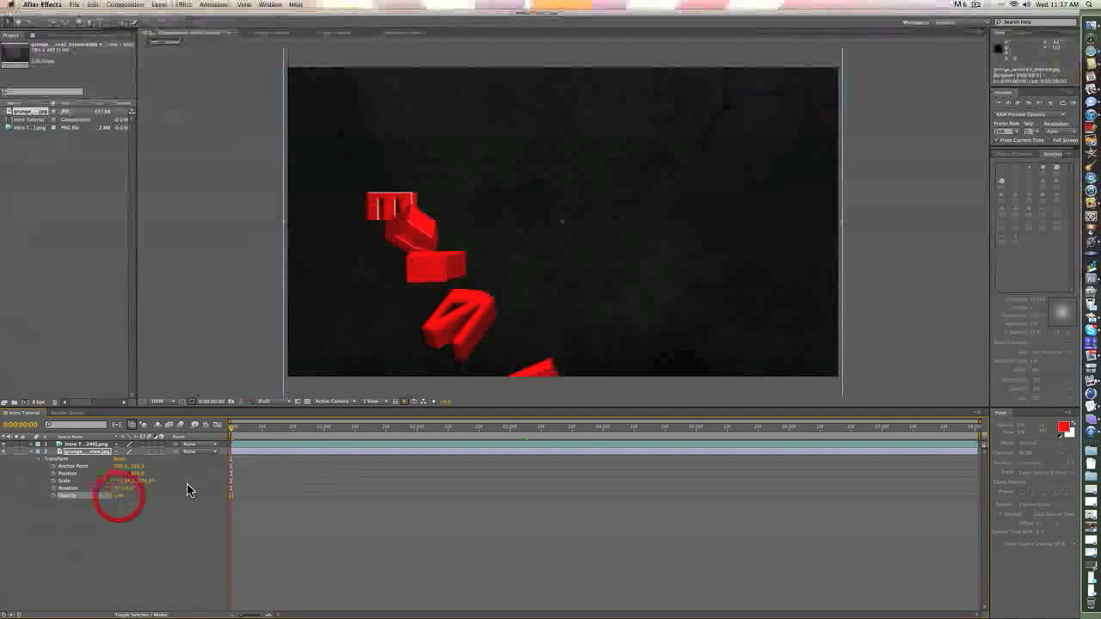
pyautogui.click(55, 496)
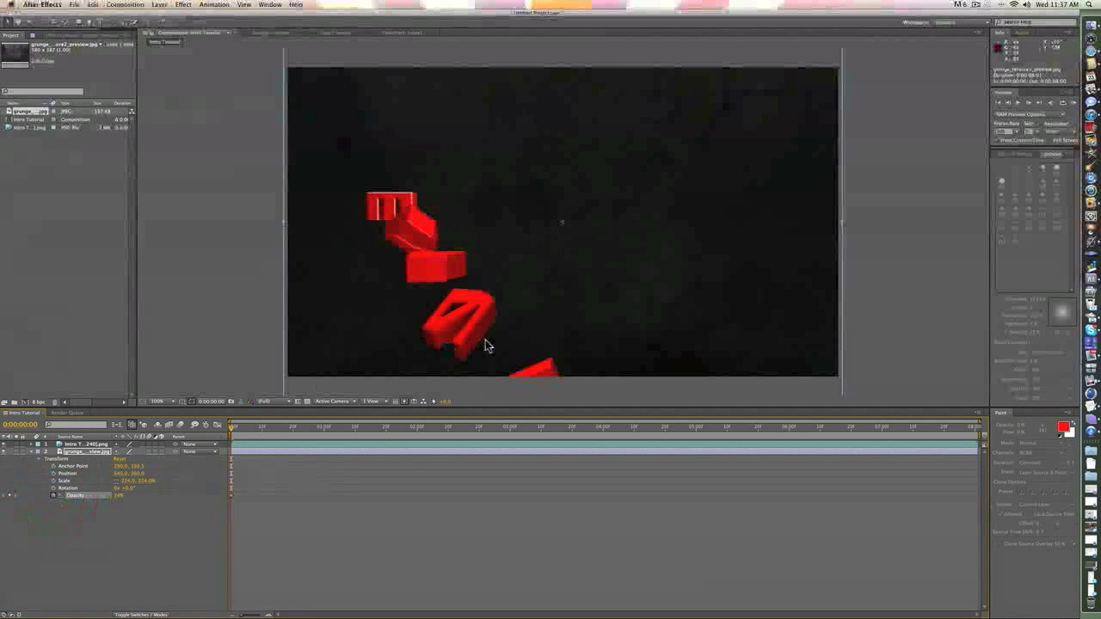
# Keyframe the grunge texture's opacity at 30% at 0:00:02:10 and scrub through the composition to review the fade.
pyautogui.moveTo(500, 432); pyautogui.dragTo(447, 425)
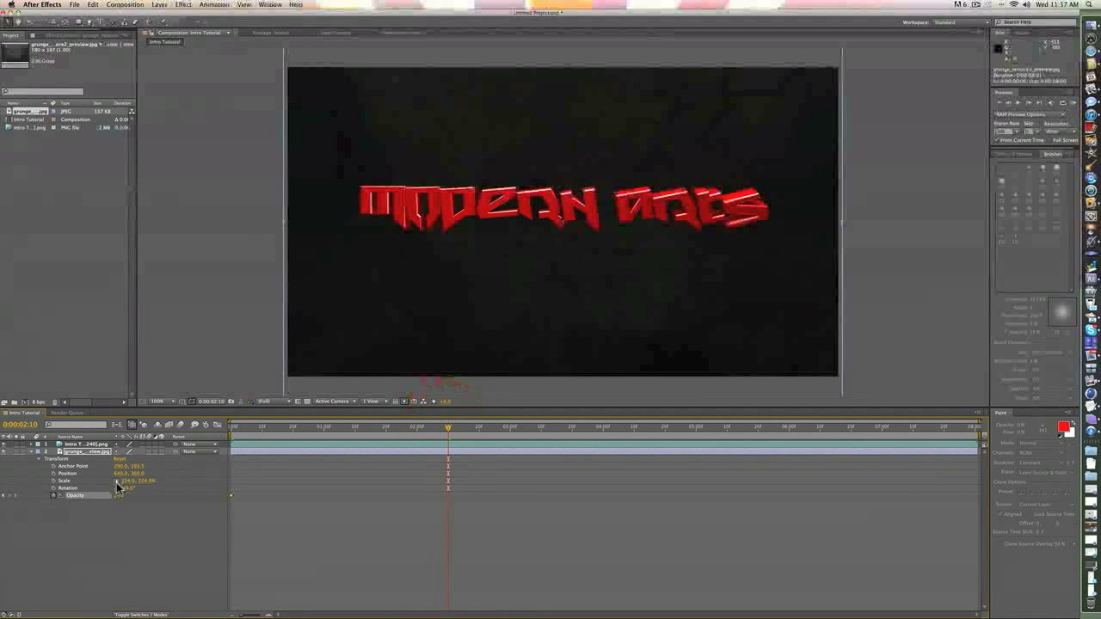
pyautogui.moveTo(118, 497); pyautogui.dragTo(123, 491)
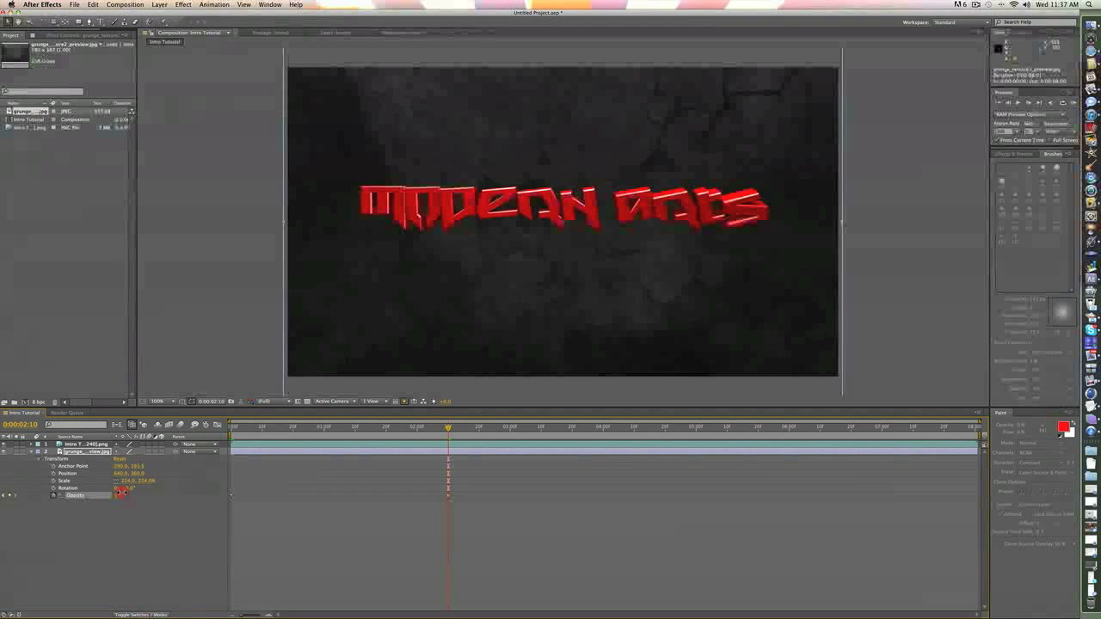
pyautogui.moveTo(121, 493); pyautogui.dragTo(119, 495)
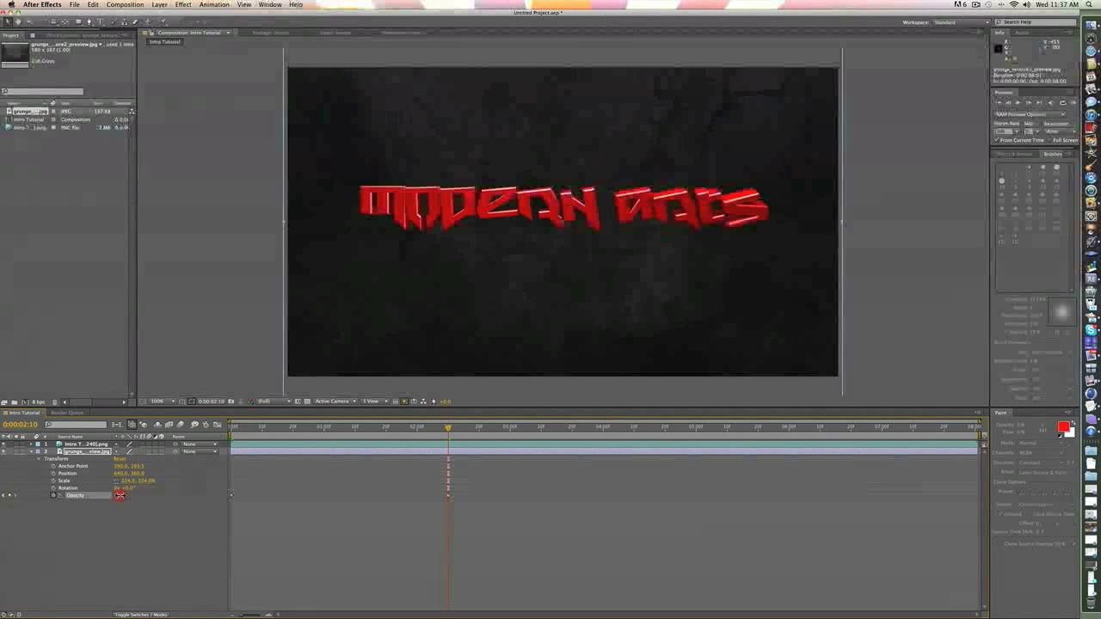
pyautogui.moveTo(119, 496); pyautogui.dragTo(124, 495)
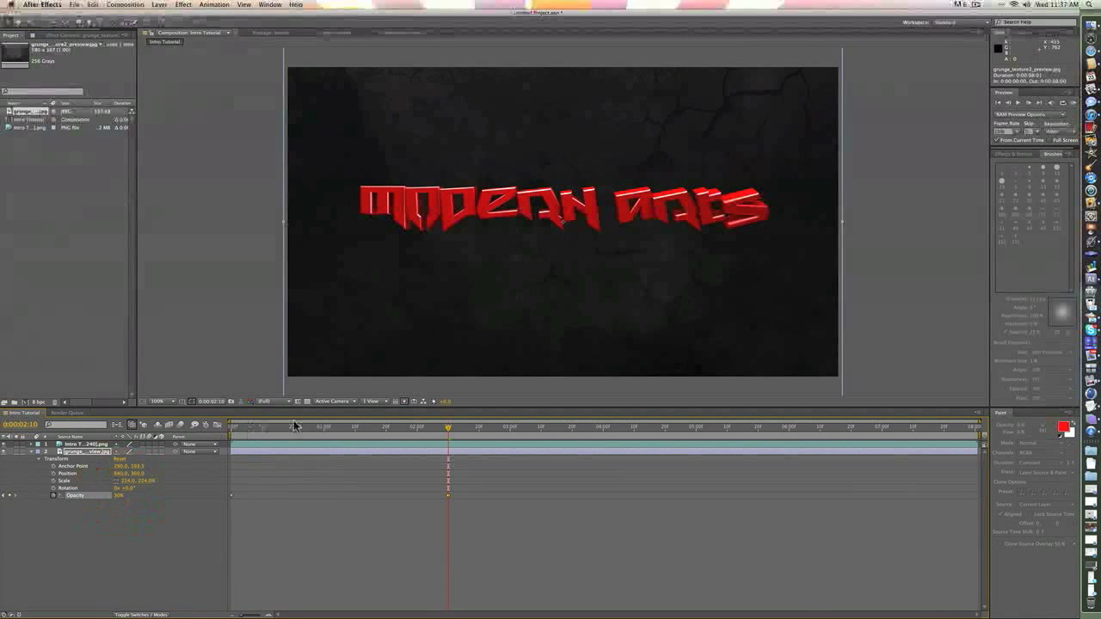
pyautogui.moveTo(404, 428); pyautogui.dragTo(668, 492)
pyautogui.moveTo(393, 459); pyautogui.dragTo(432, 427)
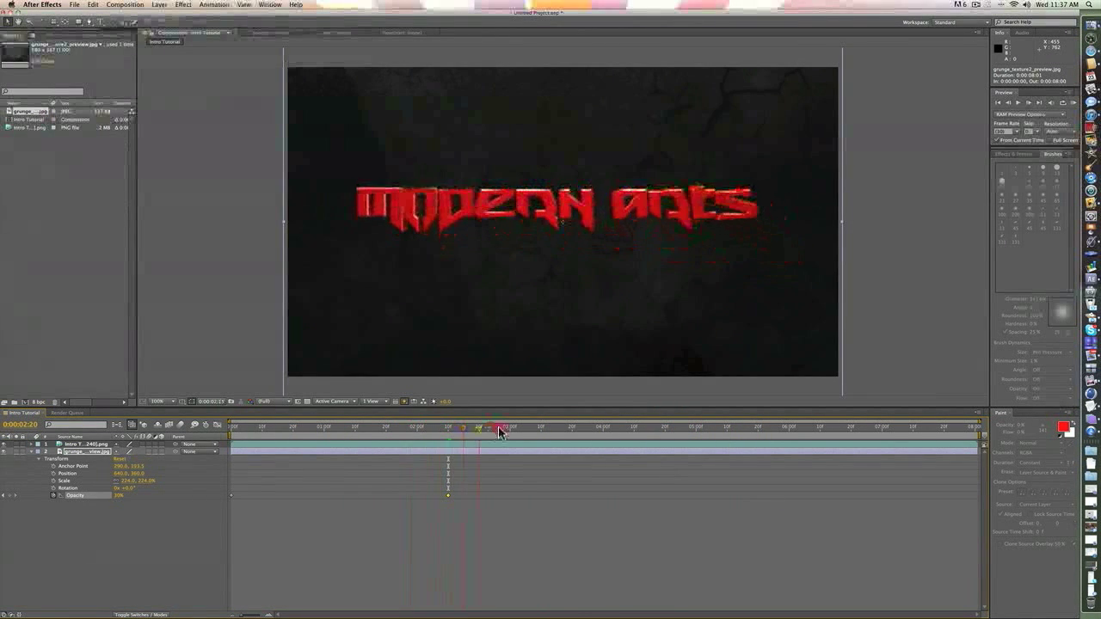
pyautogui.moveTo(590, 434); pyautogui.dragTo(593, 433)
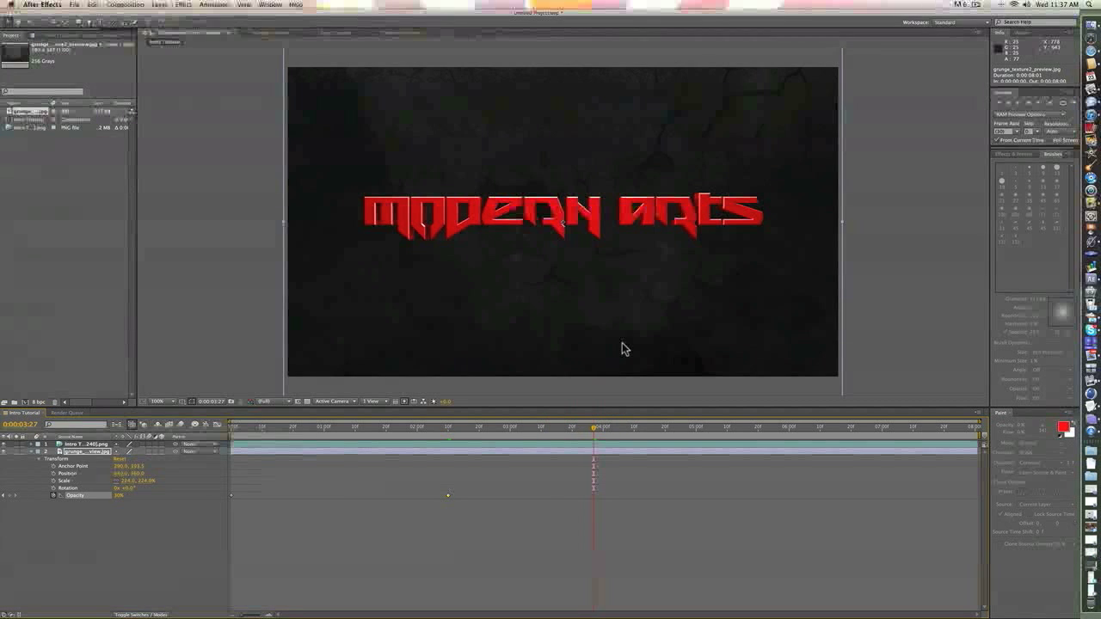
pyautogui.moveTo(653, 430); pyautogui.dragTo(860, 405)
pyautogui.moveTo(943, 421); pyautogui.dragTo(983, 430)
pyautogui.moveTo(905, 419); pyautogui.dragTo(501, 426)
# Try the Video Copilot Optical Flares effect directly on the title layer at 0:00:03:20, and undo it.
pyautogui.click(73, 445)
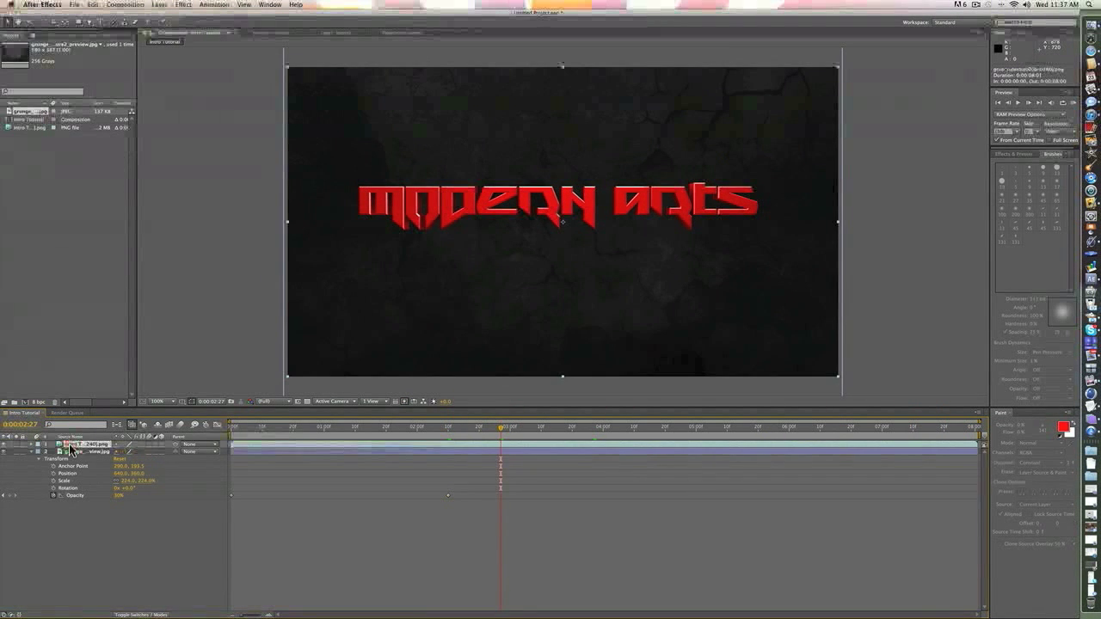
pyautogui.moveTo(262, 420); pyautogui.dragTo(572, 426)
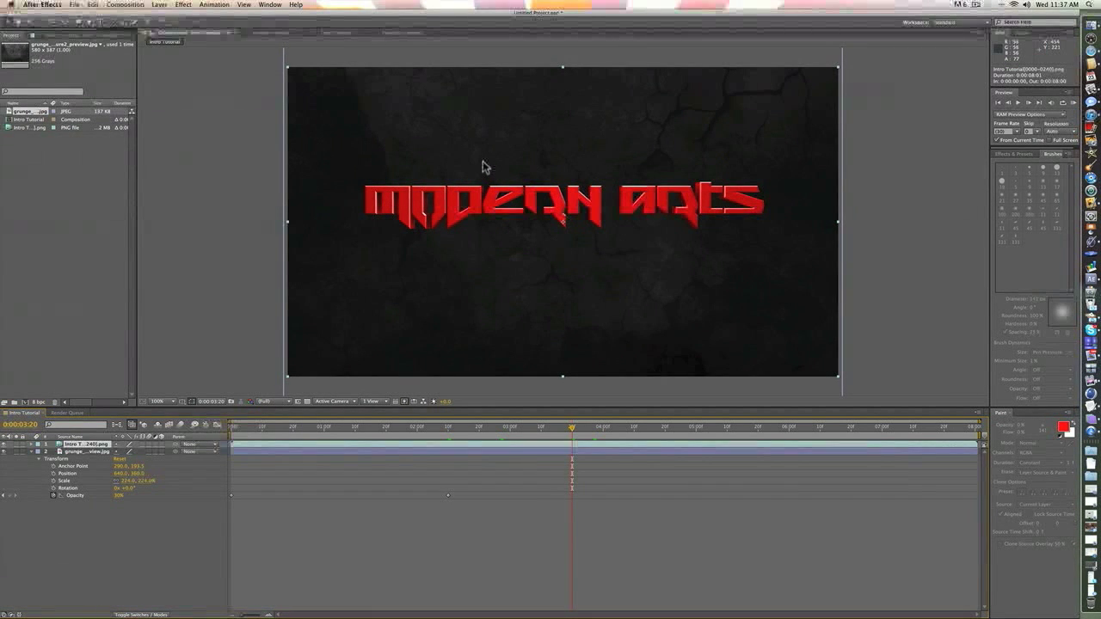
pyautogui.click(183, 5)
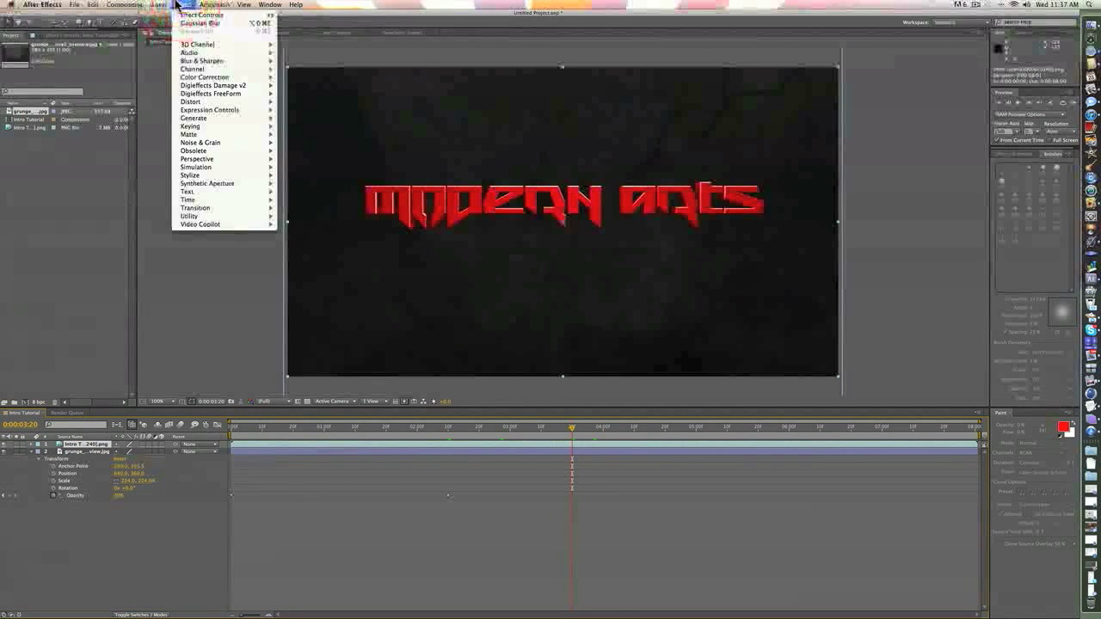
pyautogui.moveTo(241, 227)
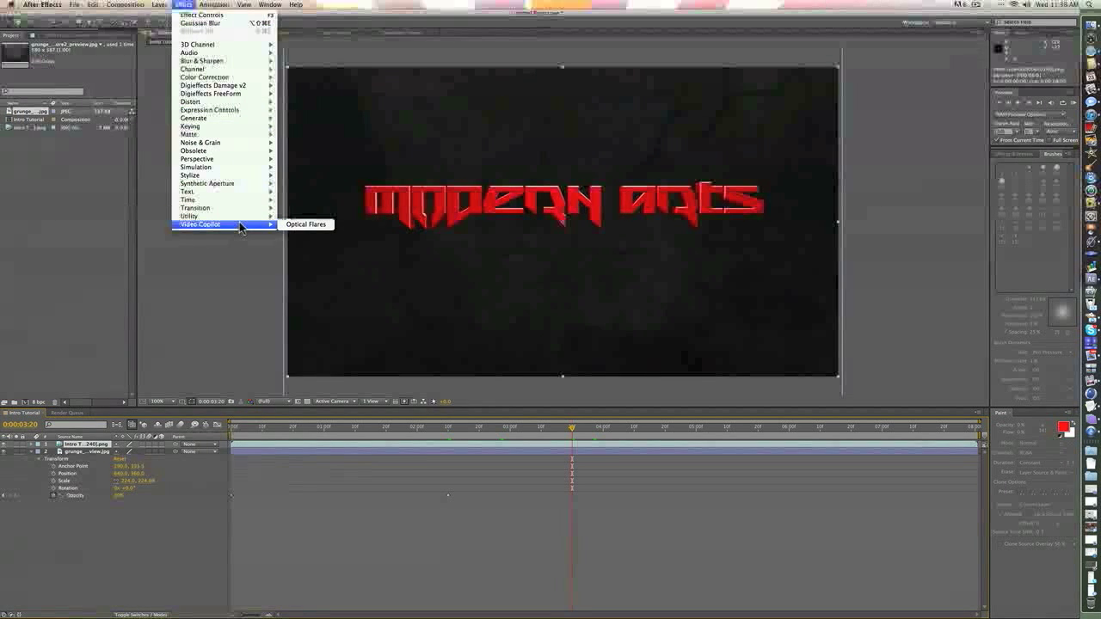
pyautogui.click(309, 224)
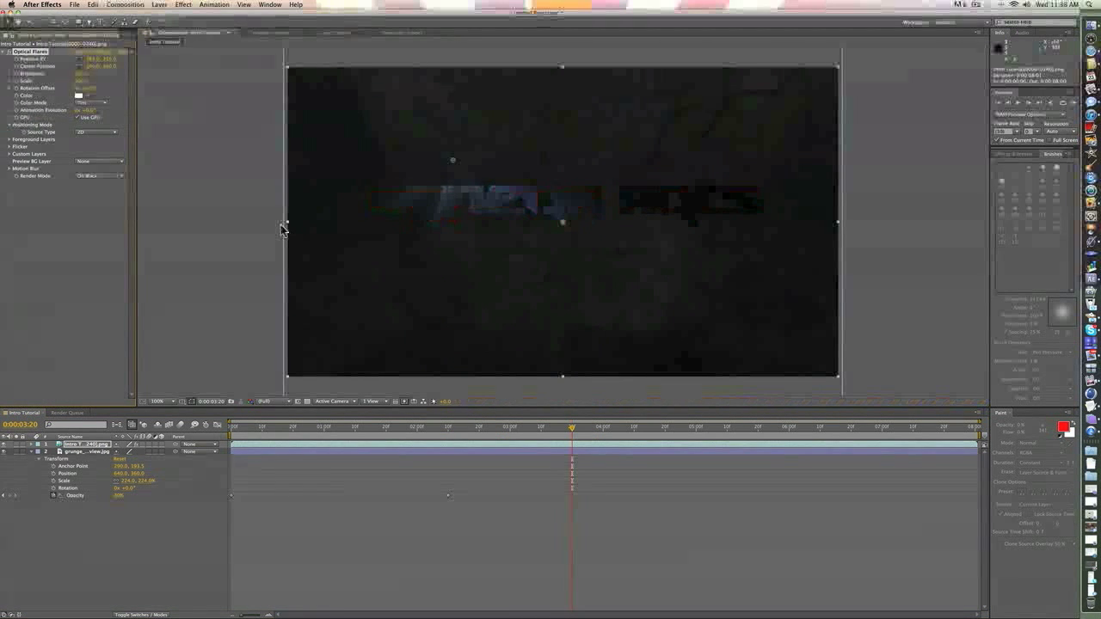
pyautogui.press('super+z')
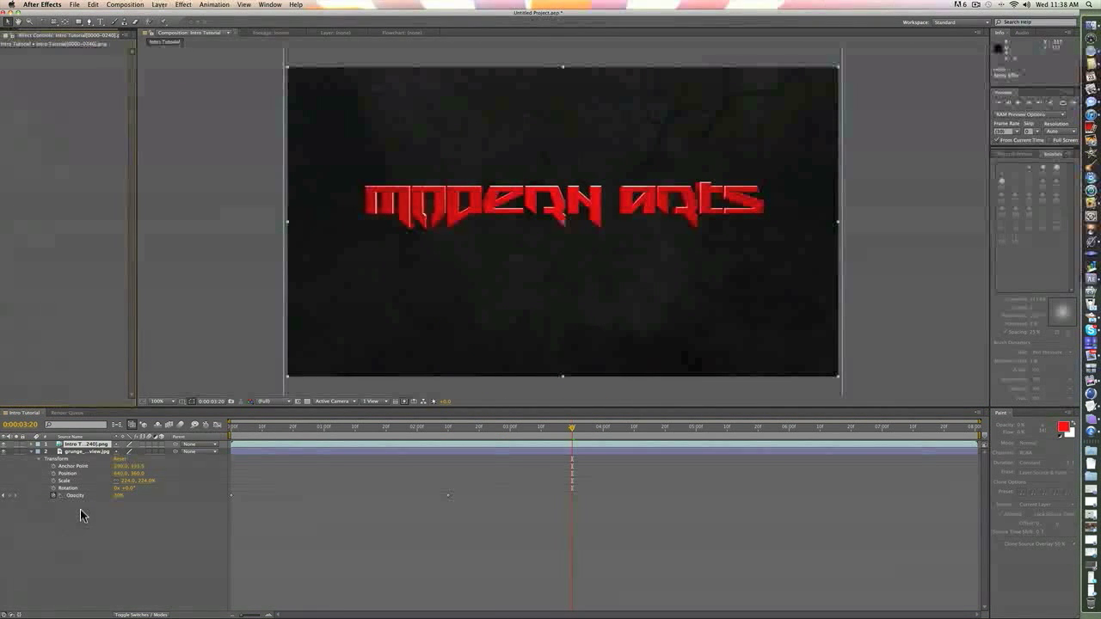
# Create a black solid layer above the title and grunge texture layers in the Intro Tutorial composition.
pyautogui.moveTo(258, 428); pyautogui.dragTo(754, 437)
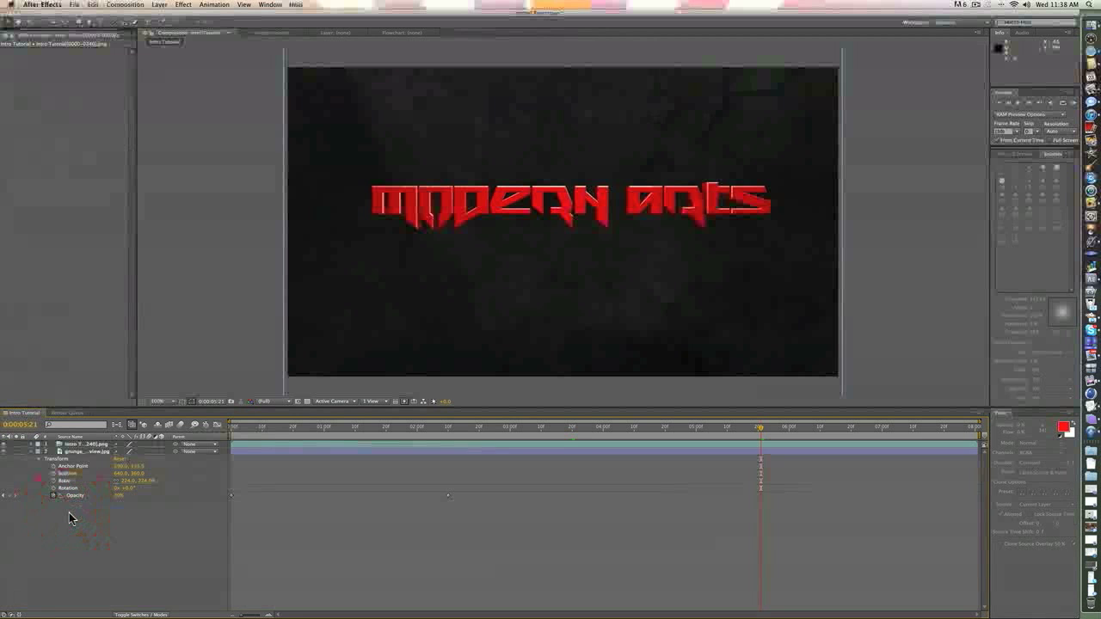
pyautogui.rightClick(69, 517)
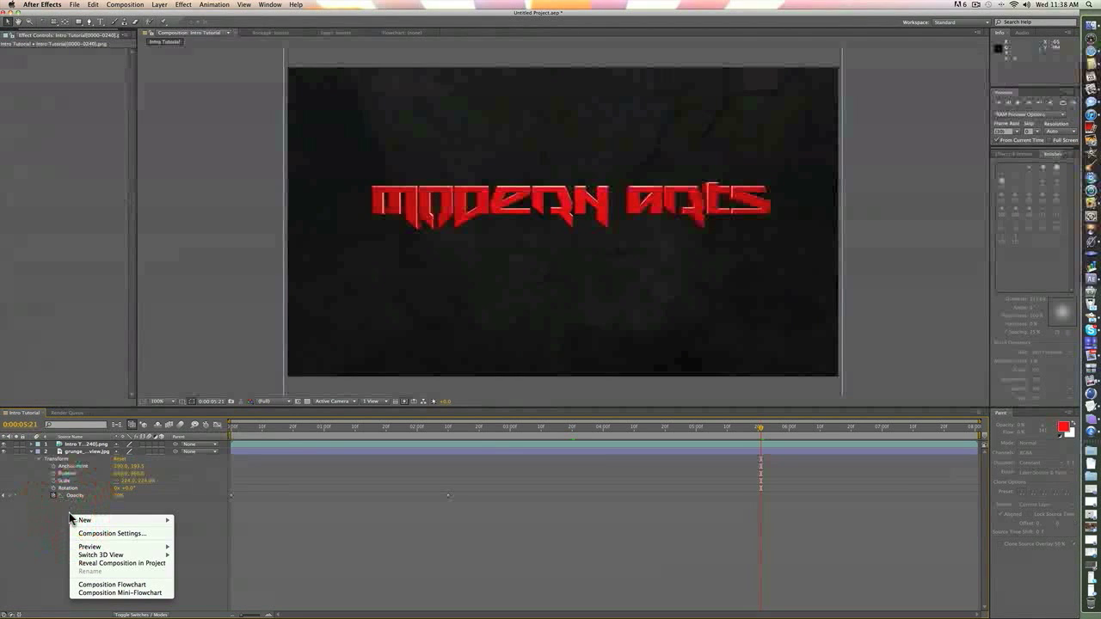
pyautogui.click(69, 517)
pyautogui.rightClick(69, 517)
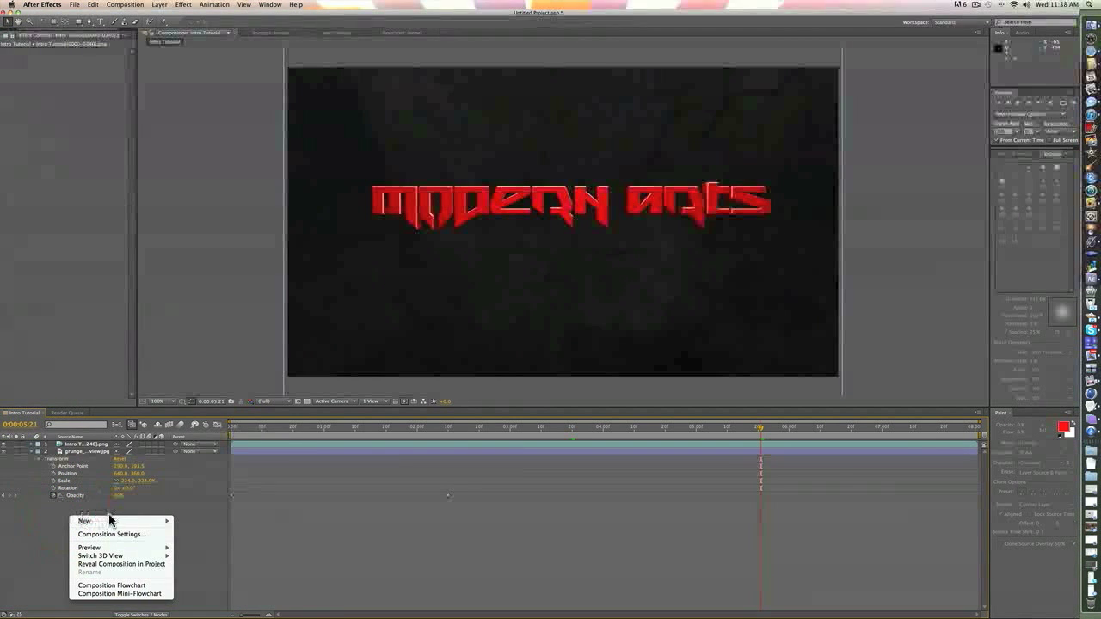
pyautogui.moveTo(111, 521)
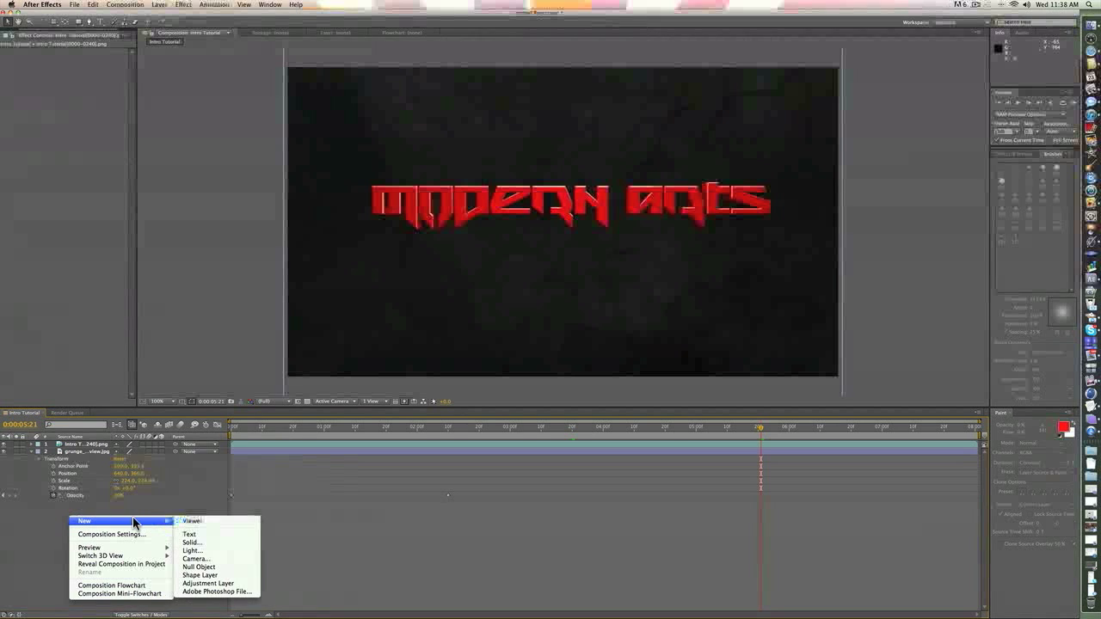
pyautogui.click(206, 542)
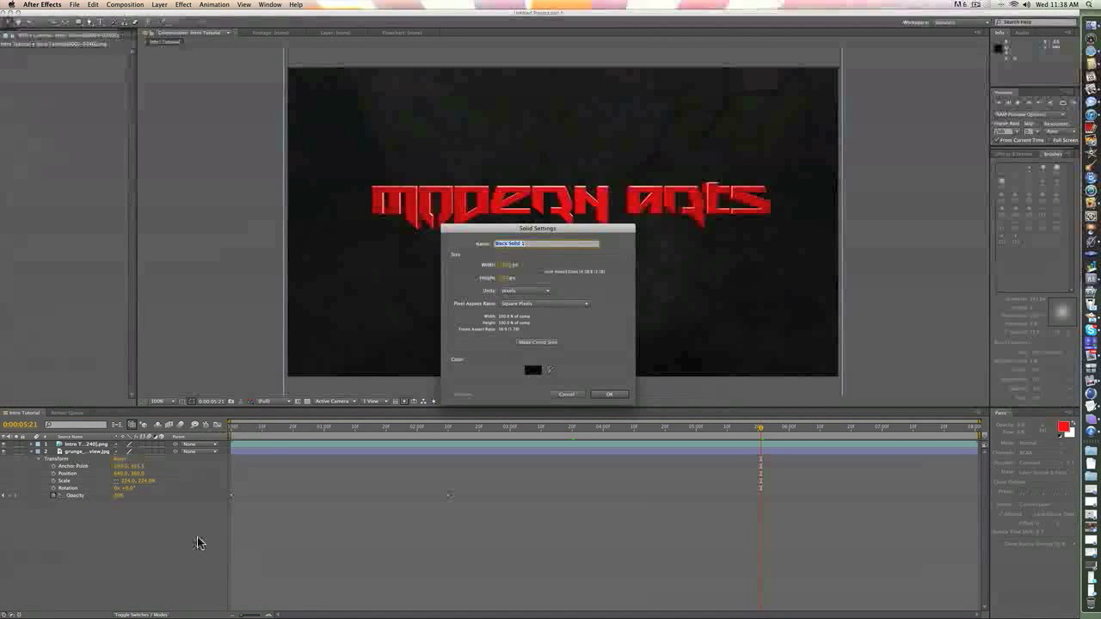
pyautogui.click(535, 373)
pyautogui.click(619, 266)
pyautogui.click(604, 393)
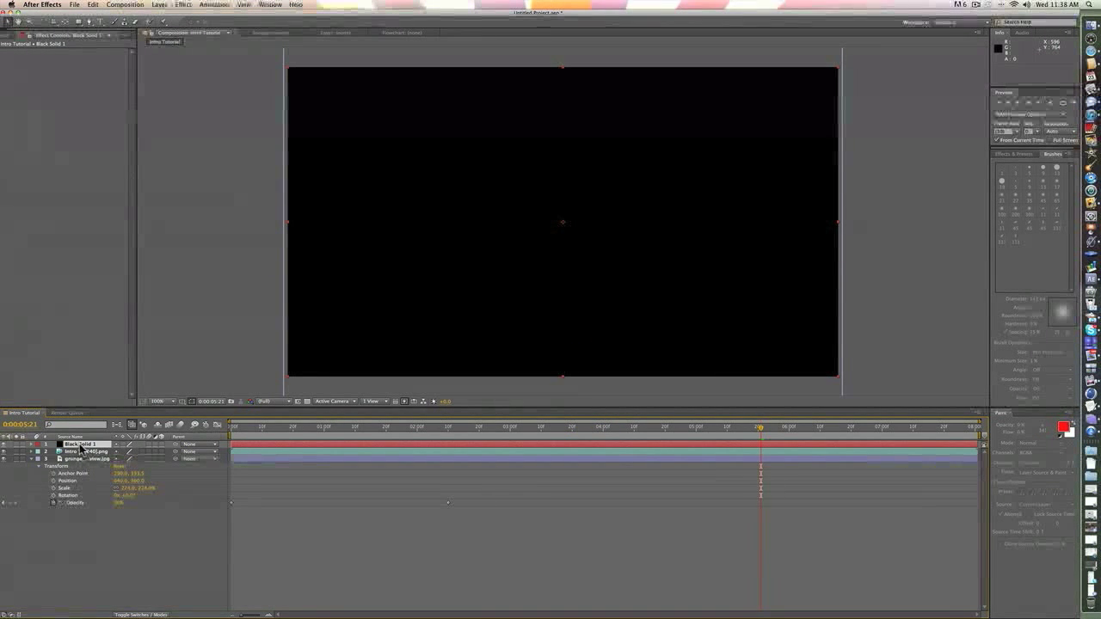
# Set the black solid's blending mode to Screen and scrub the timeline to check the title beneath it.
pyautogui.rightClick(80, 448)
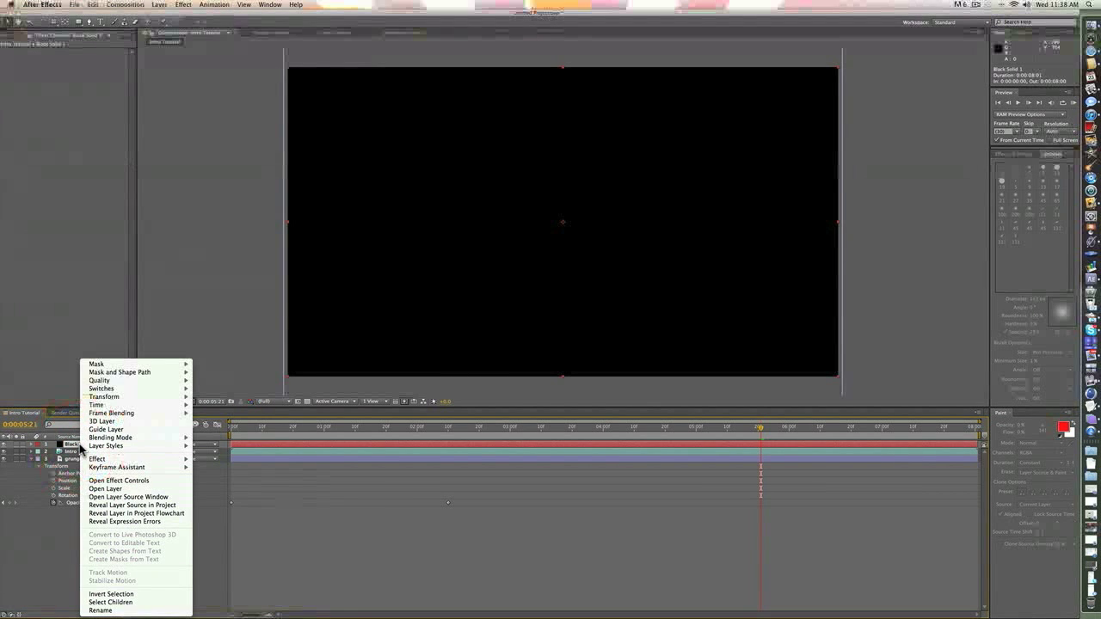
pyautogui.moveTo(107, 438)
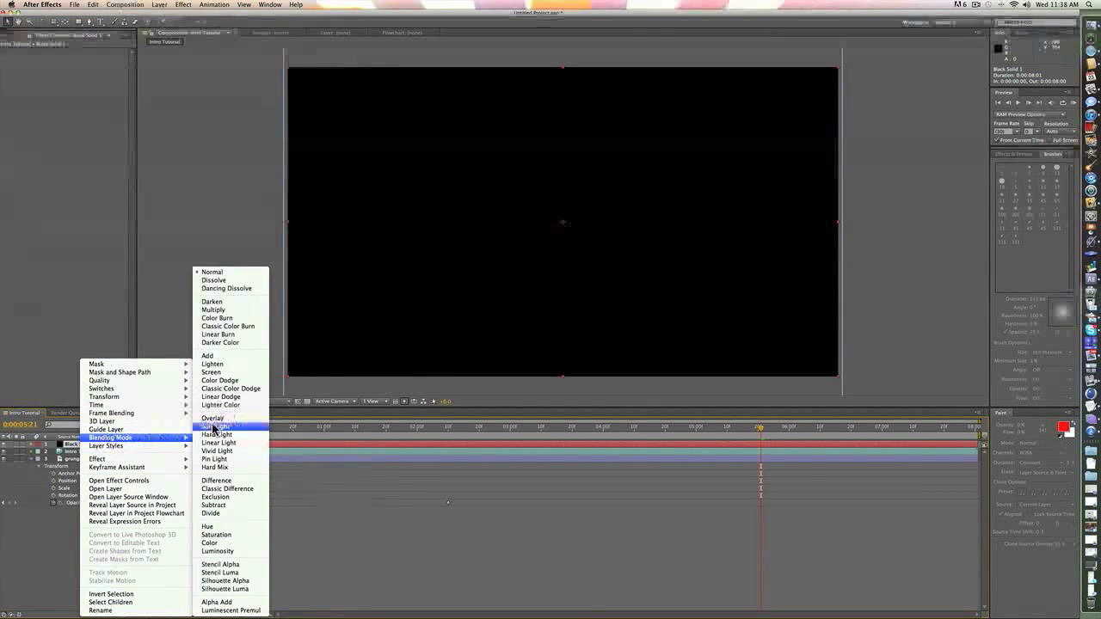
pyautogui.click(223, 372)
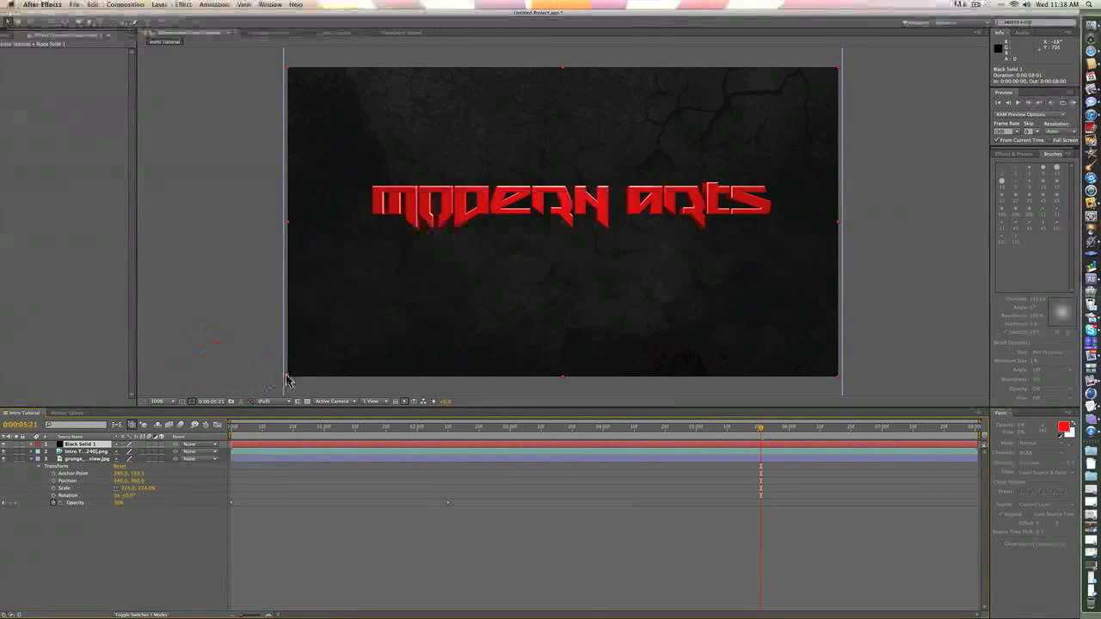
pyautogui.moveTo(402, 427); pyautogui.dragTo(720, 427)
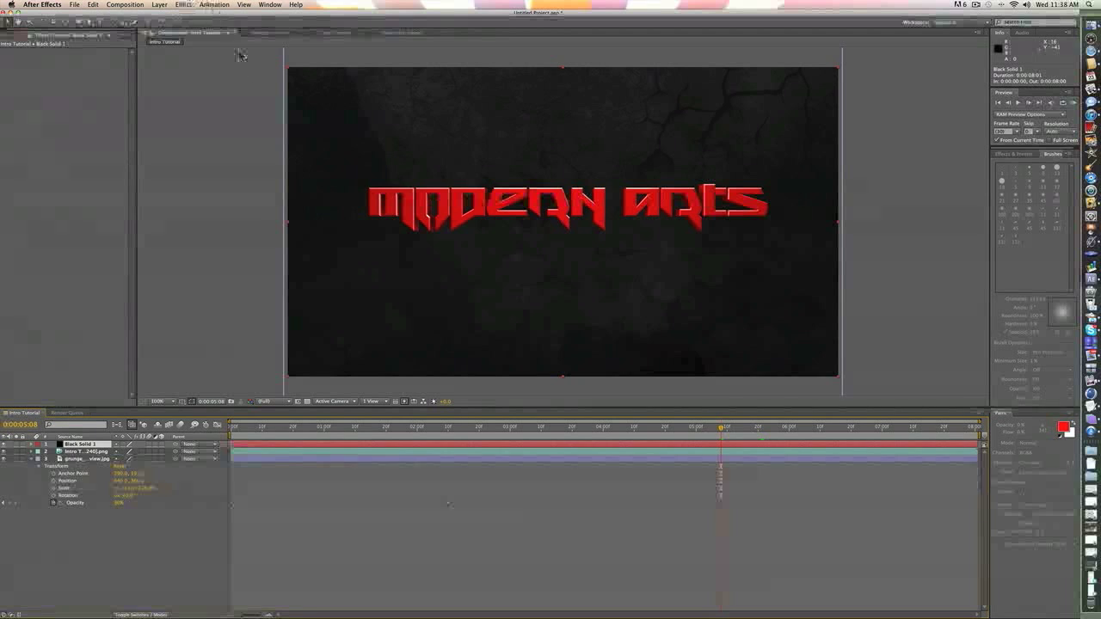
pyautogui.moveTo(238, 427); pyautogui.dragTo(570, 411)
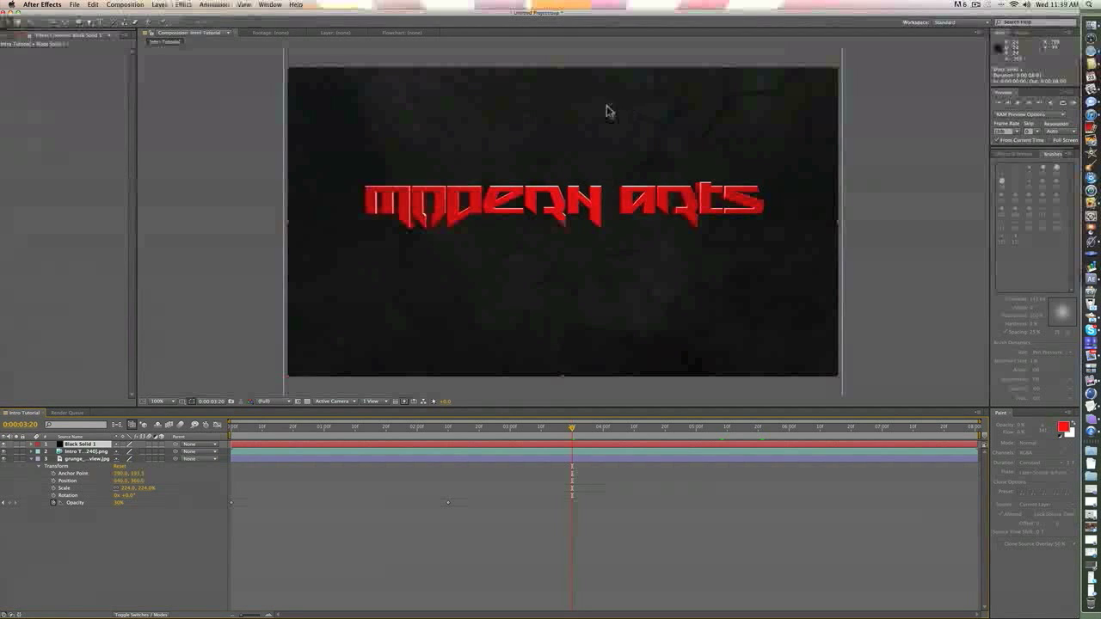
# Apply Video Copilot Optical Flares to the black solid at 0:00:00:14 and move the flare just above the frame's top centre.
pyautogui.moveTo(449, 438); pyautogui.dragTo(315, 444)
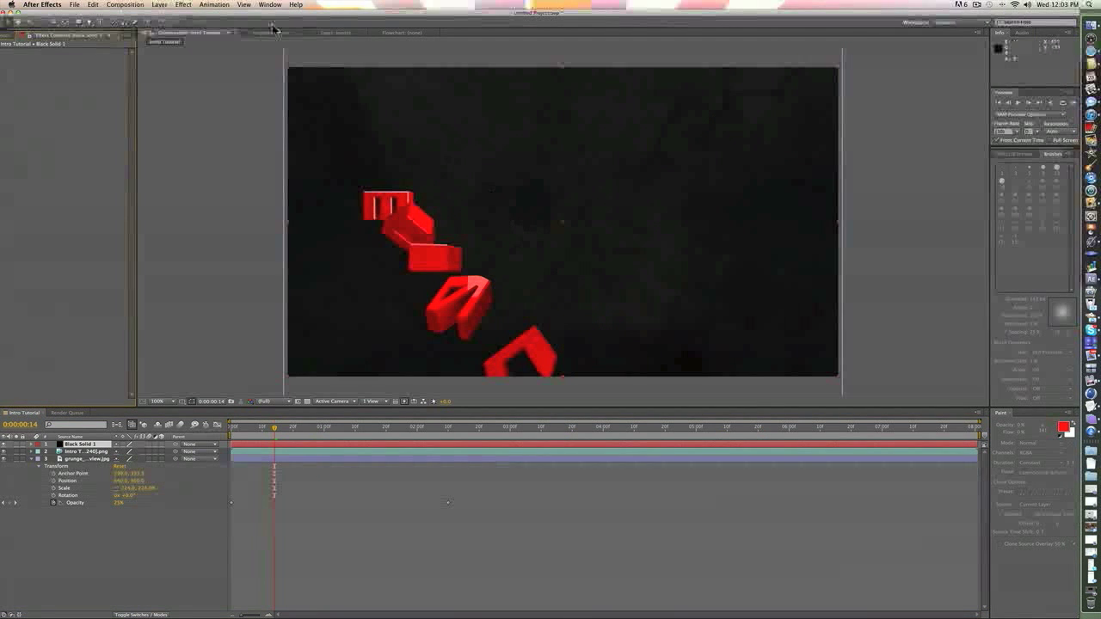
pyautogui.click(178, 5)
pyautogui.moveTo(244, 227)
pyautogui.click(305, 225)
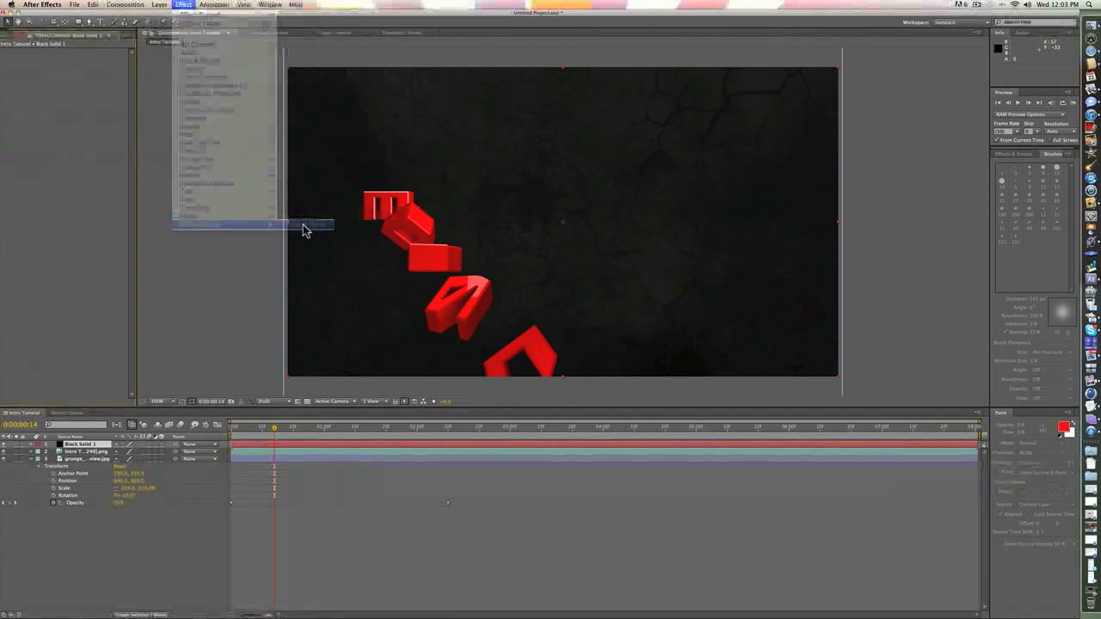
pyautogui.moveTo(452, 160); pyautogui.dragTo(565, 53)
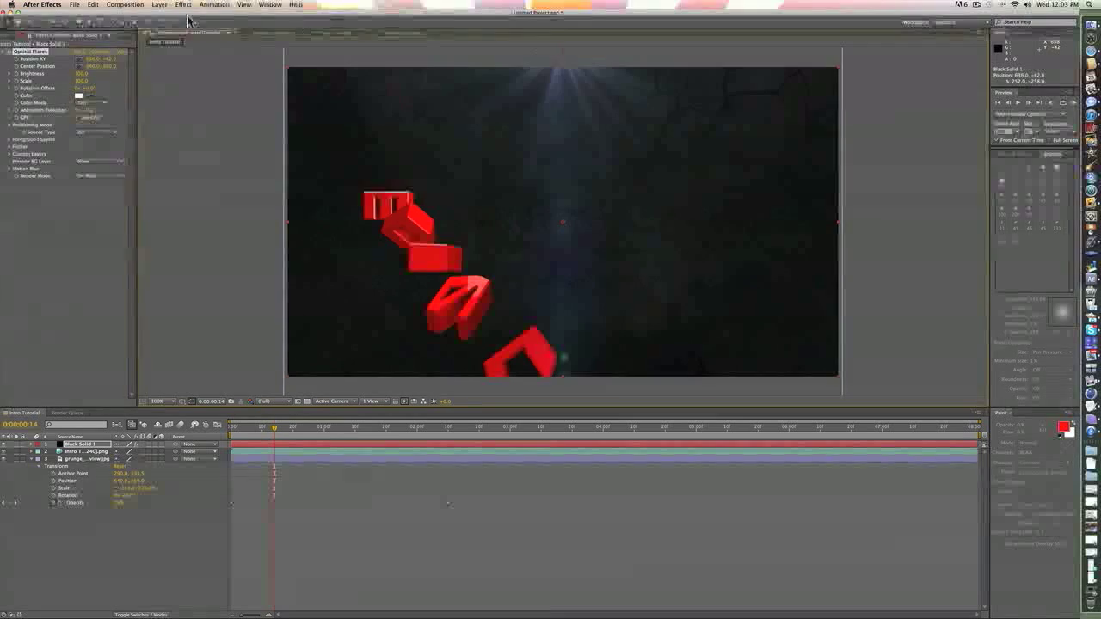
# Open the Optical Flares options and load the Overhead glimmer preset from the Custom Presets folder.
pyautogui.click(94, 52)
pyautogui.click(97, 55)
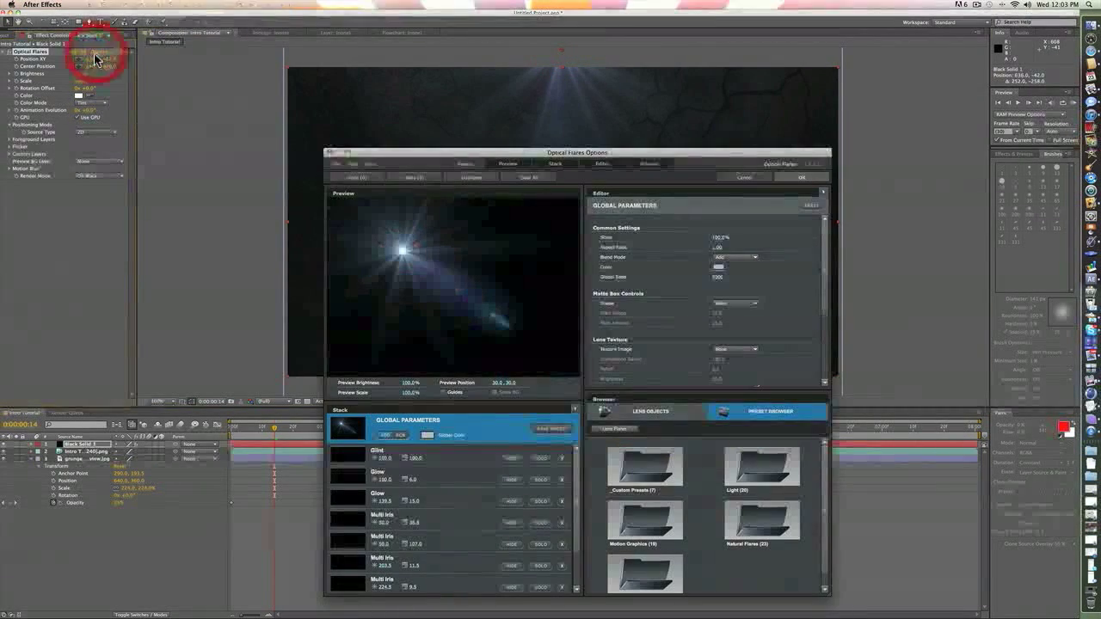
pyautogui.doubleClick(645, 467)
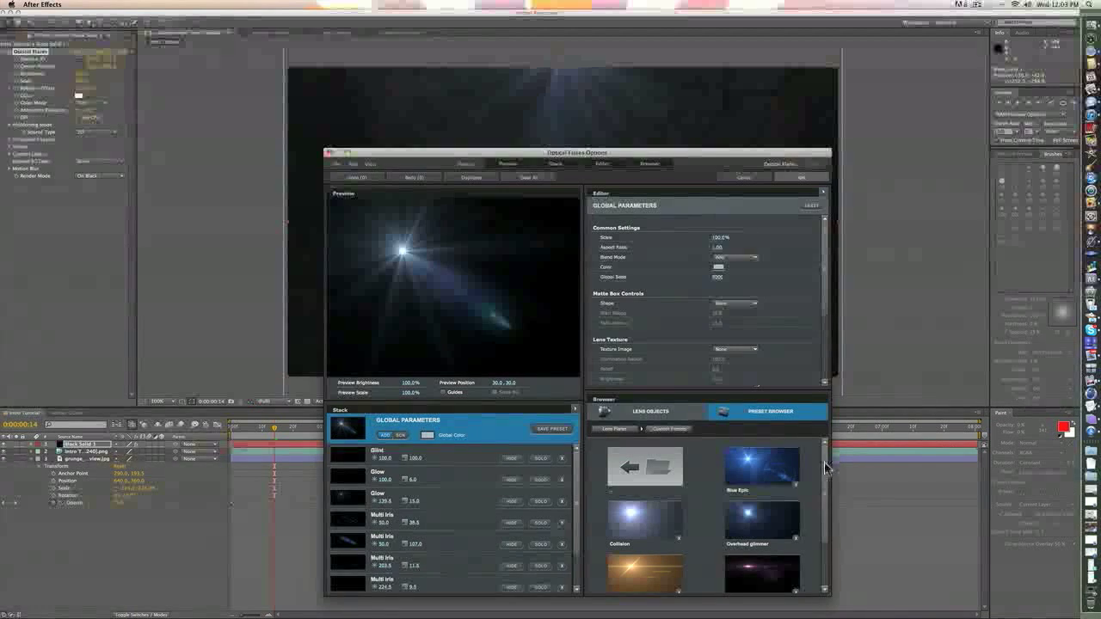
pyautogui.scroll(-2, 824, 467)
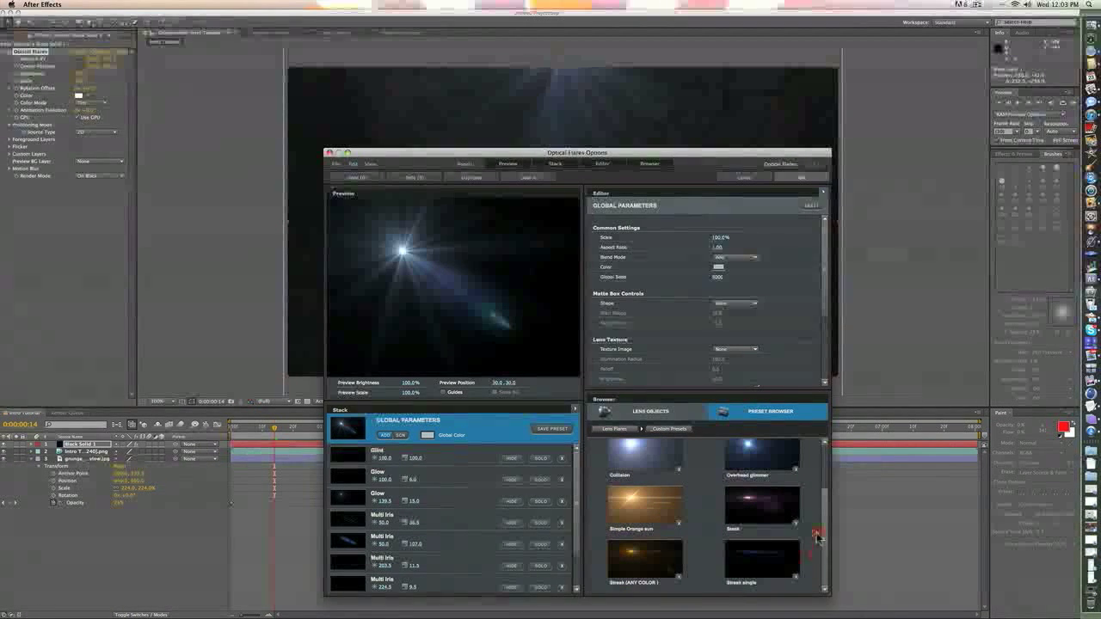
pyautogui.click(762, 461)
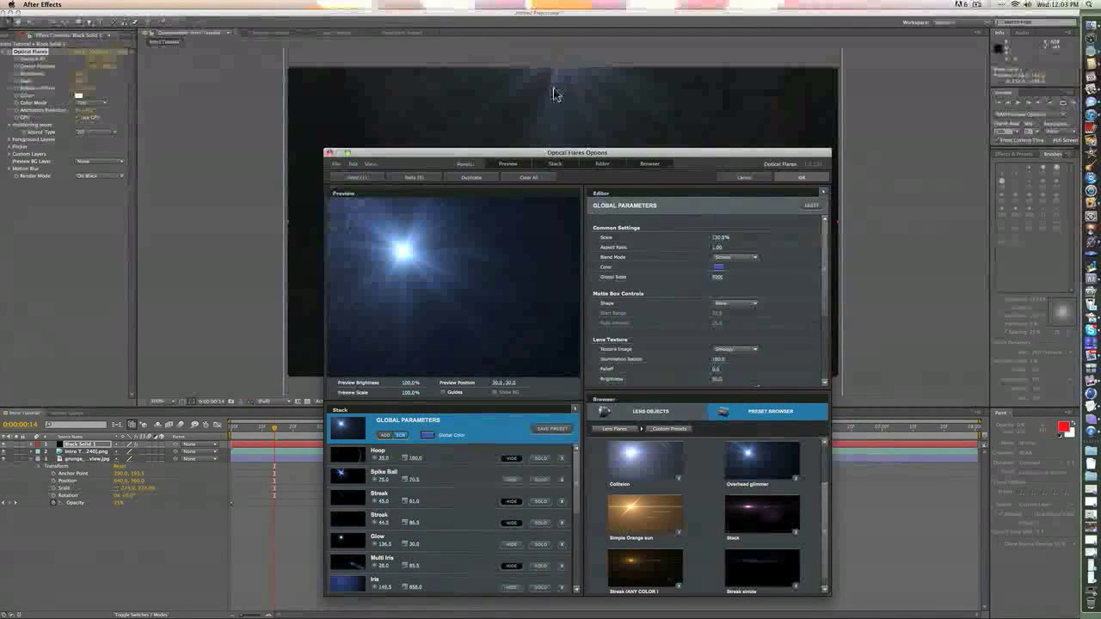
# Change the flare's global color from the Overhead glimmer preset to a dark red.
pyautogui.click(428, 435)
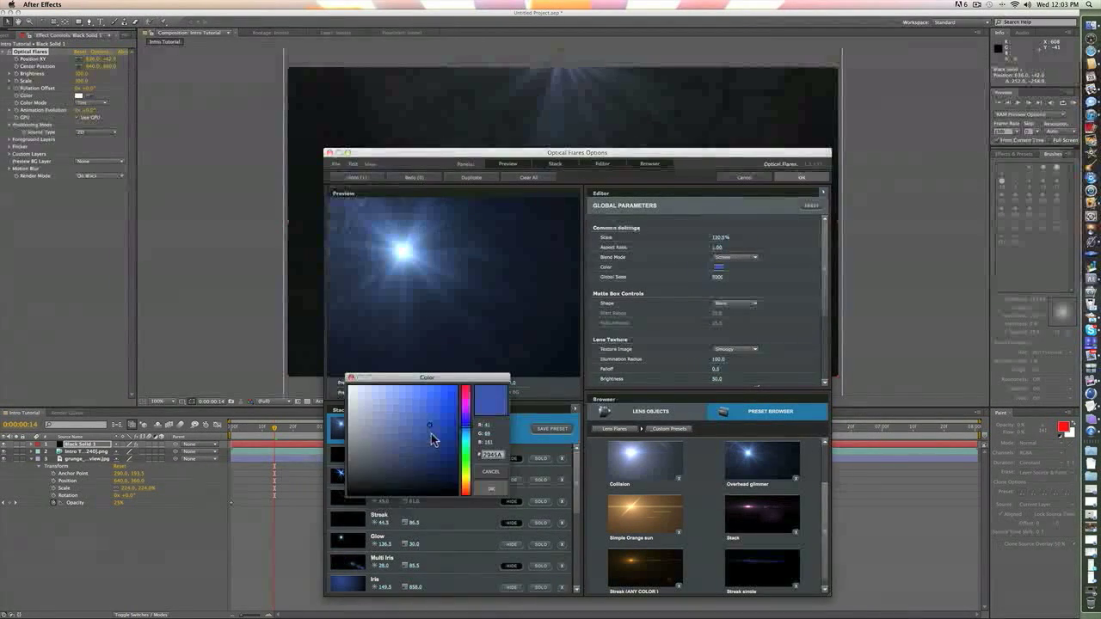
pyautogui.click(469, 378)
pyautogui.moveTo(432, 429); pyautogui.dragTo(431, 427)
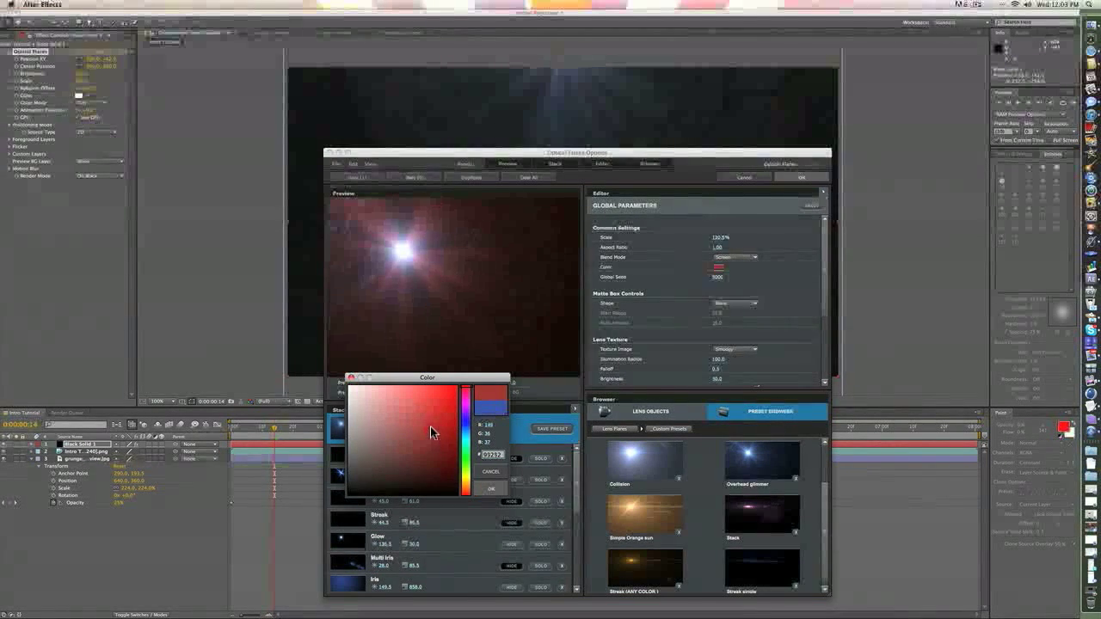
pyautogui.click(484, 489)
# Set Color 1 of the Glow object in the flare stack to a light red.
pyautogui.click(457, 544)
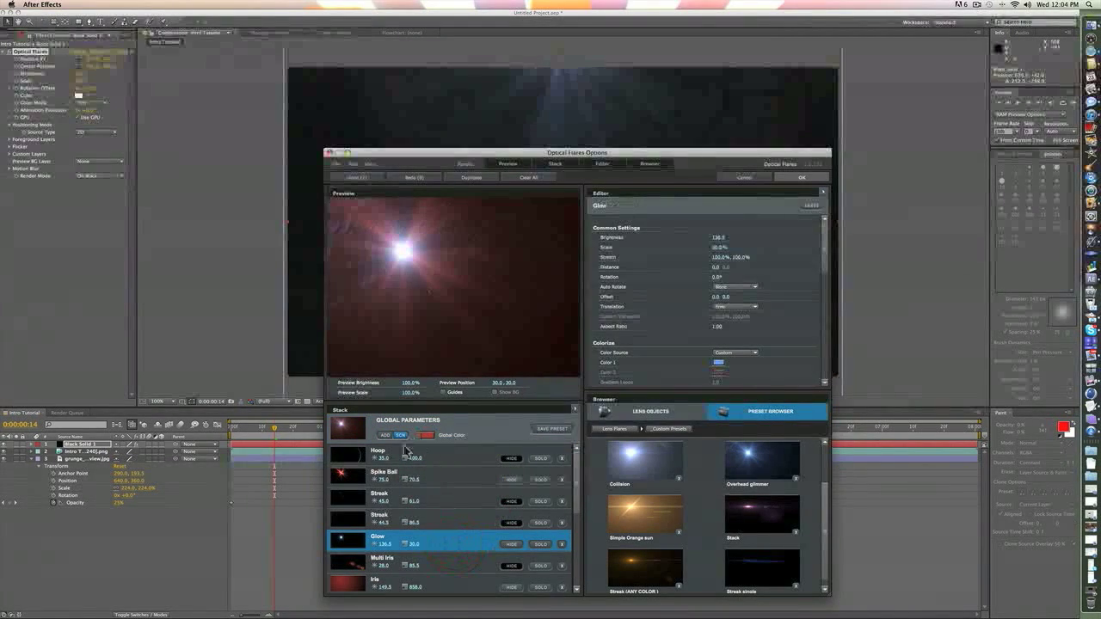
pyautogui.click(718, 362)
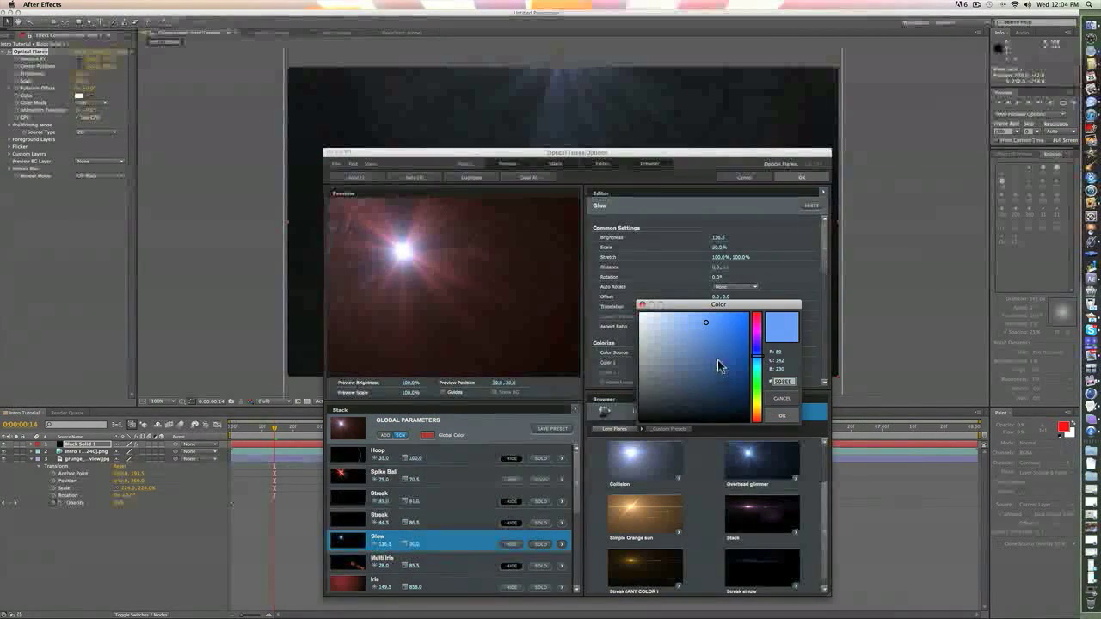
pyautogui.click(757, 313)
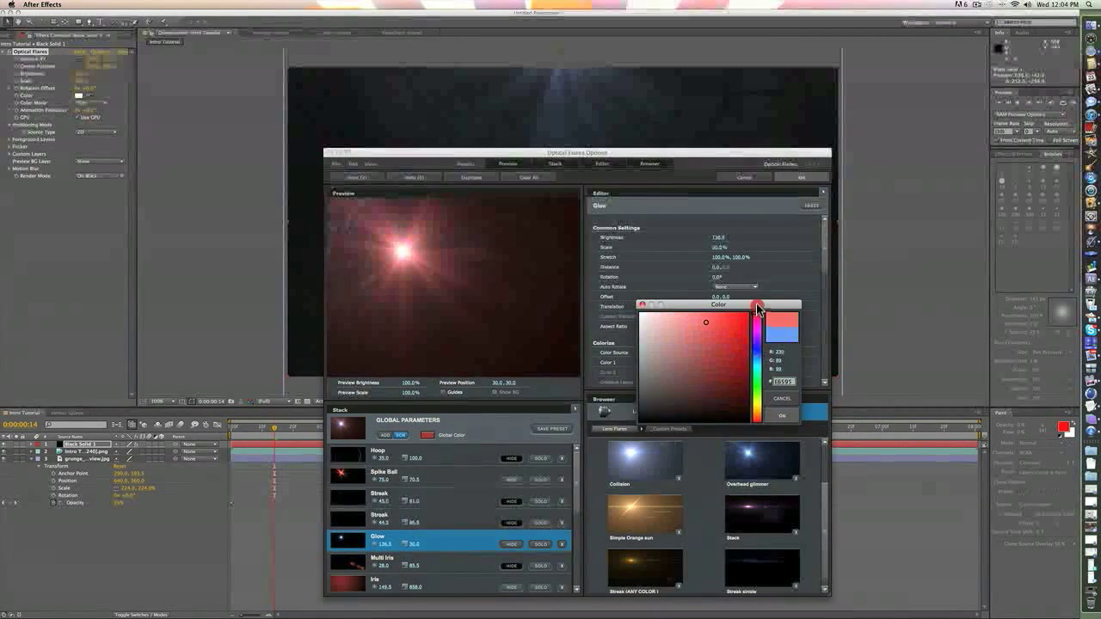
pyautogui.click(780, 418)
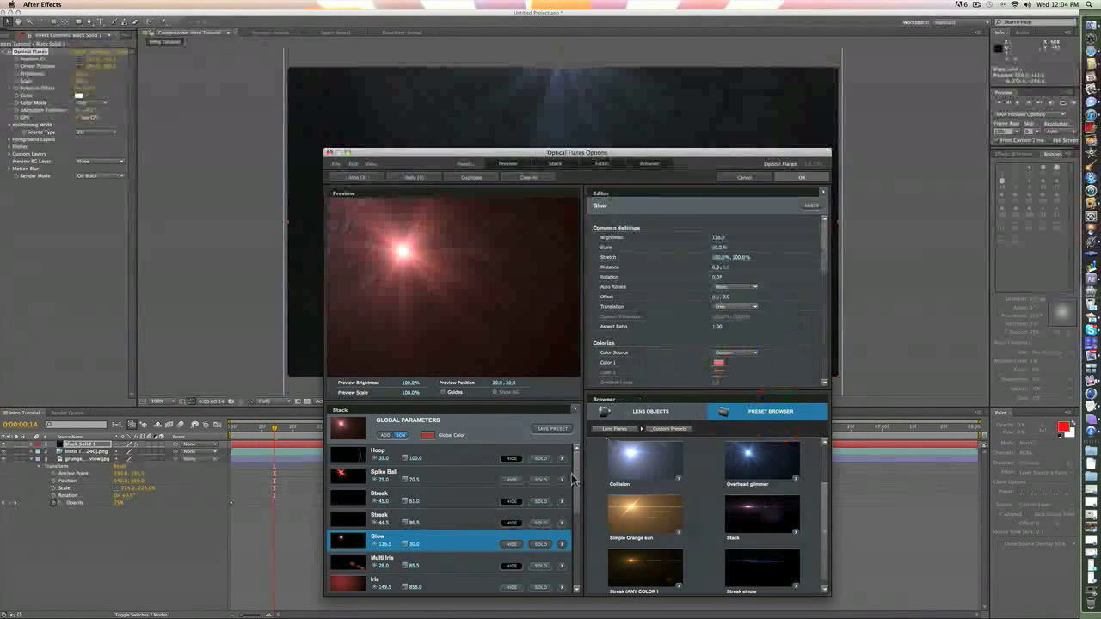
# Try the Messy, Dag, Coarse, Dodgy and Spaztic lens texture images in the flare's global parameters.
pyautogui.click(387, 430)
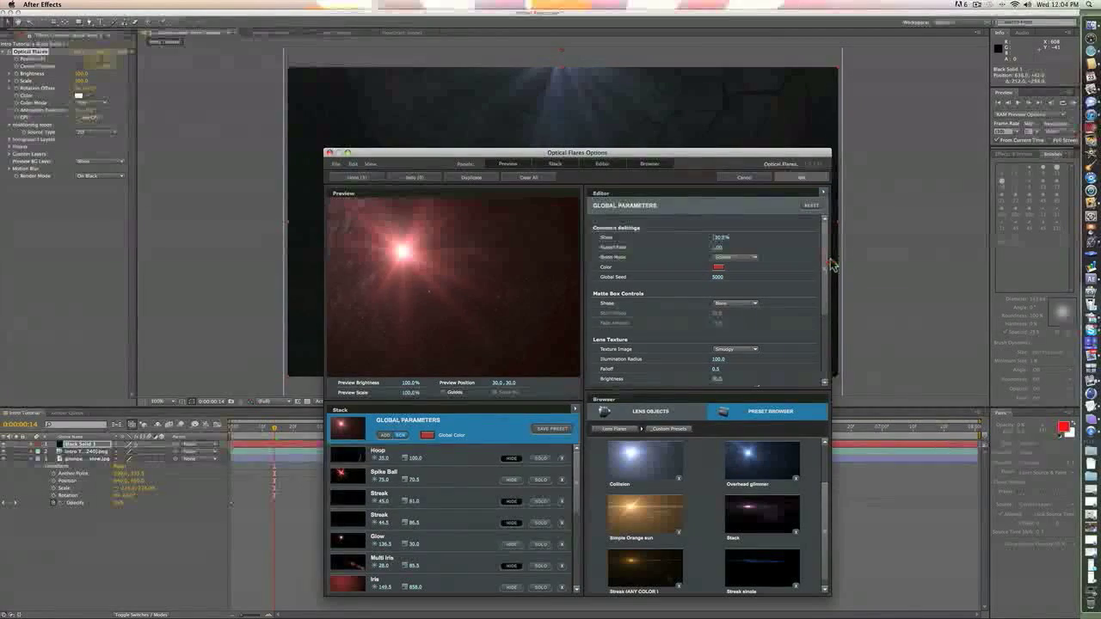
pyautogui.click(736, 349)
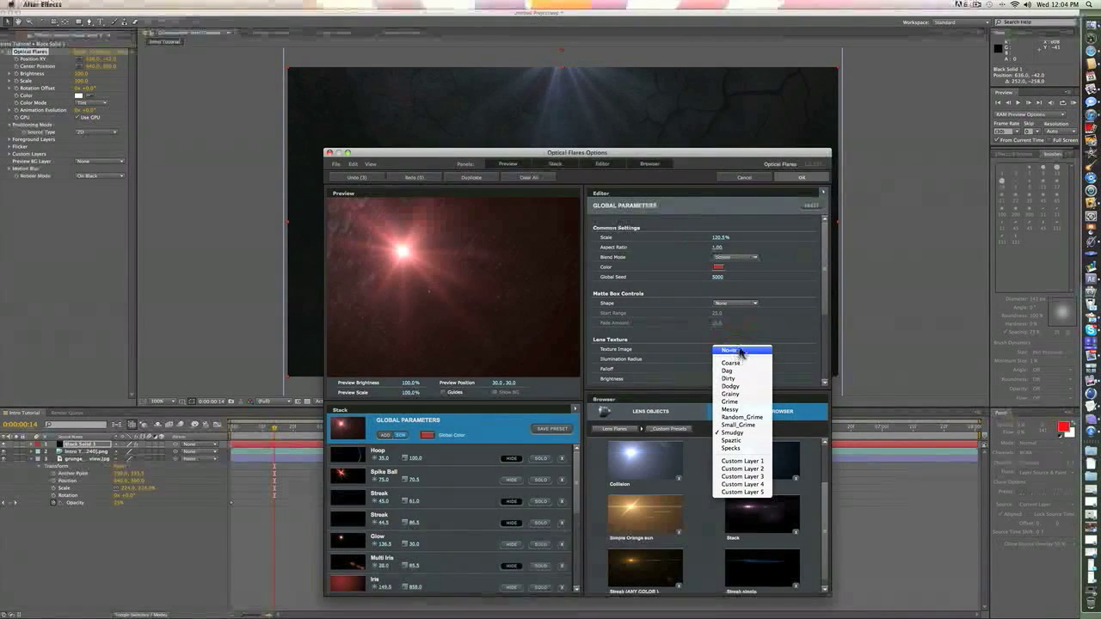
pyautogui.click(740, 416)
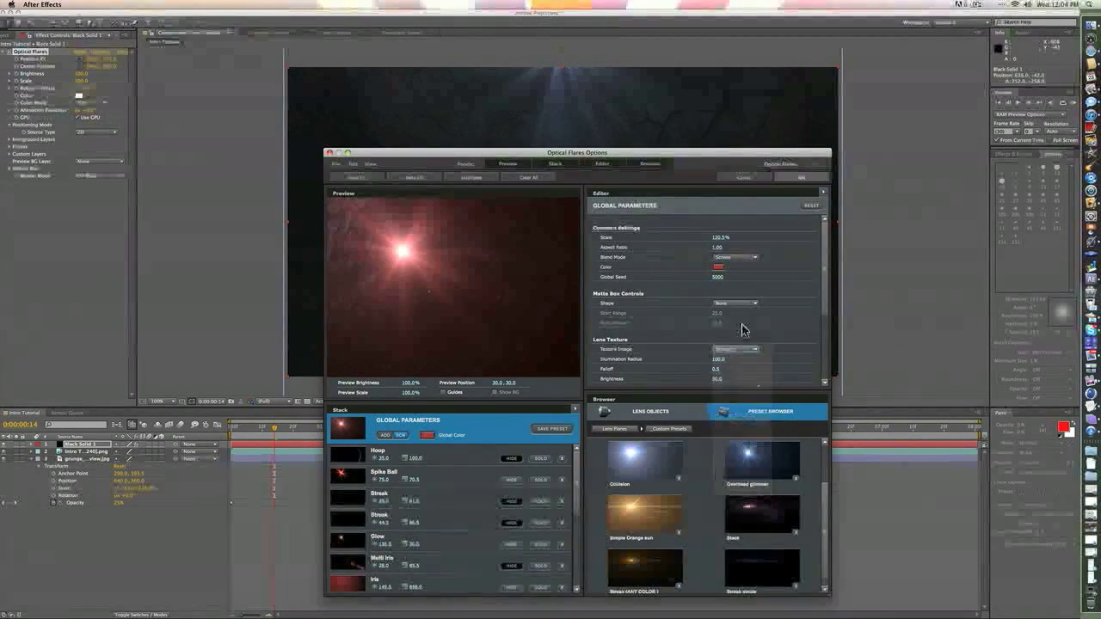
pyautogui.click(742, 352)
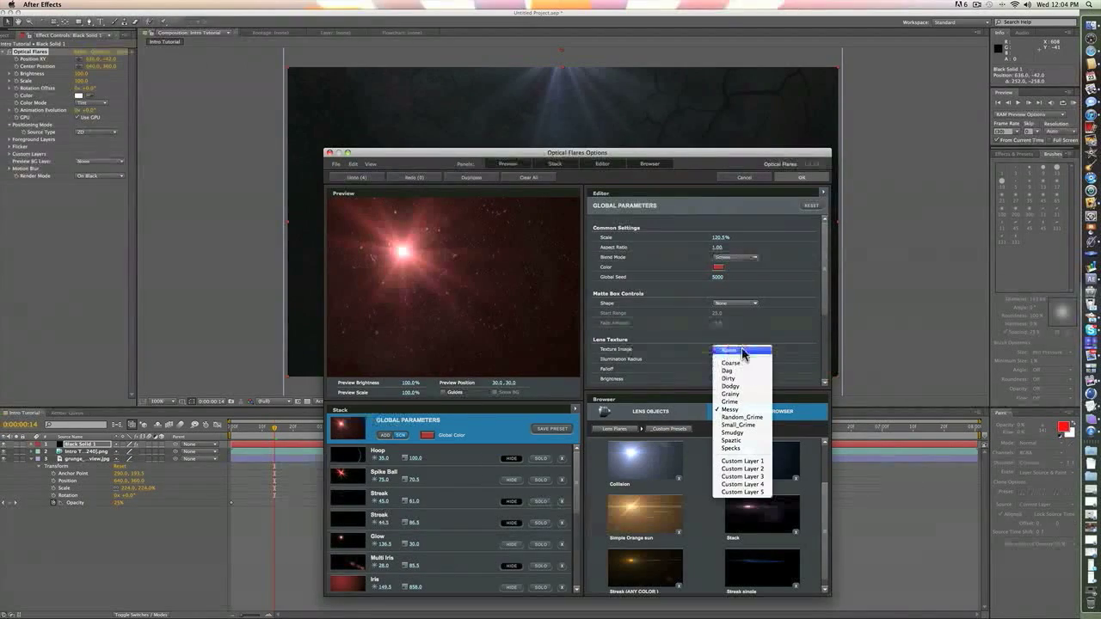
pyautogui.click(741, 368)
pyautogui.click(742, 352)
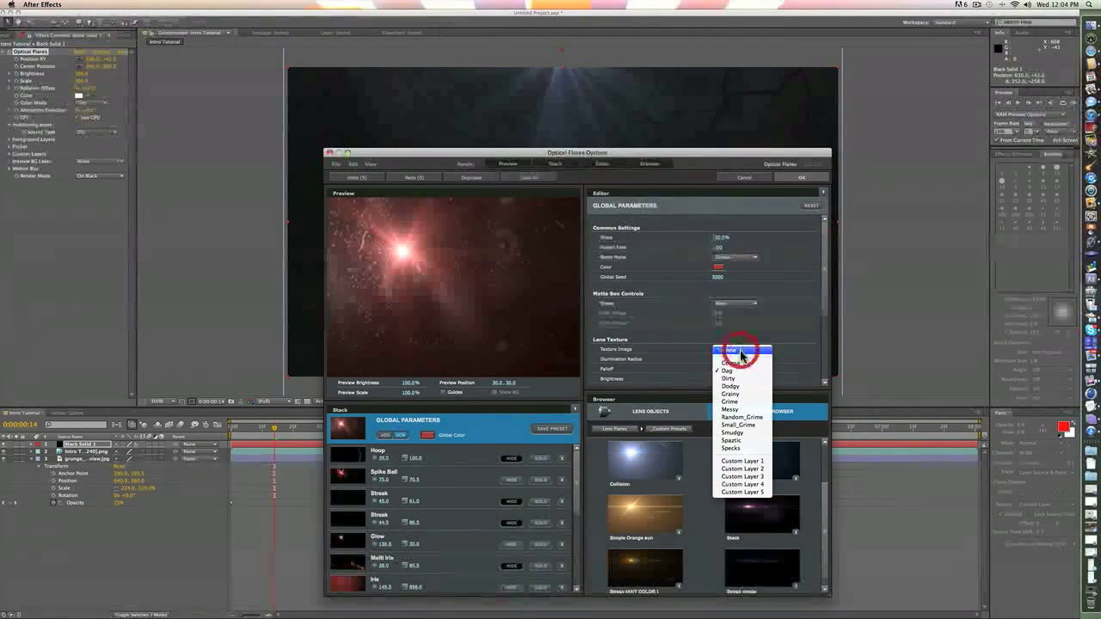
pyautogui.click(739, 355)
pyautogui.click(738, 353)
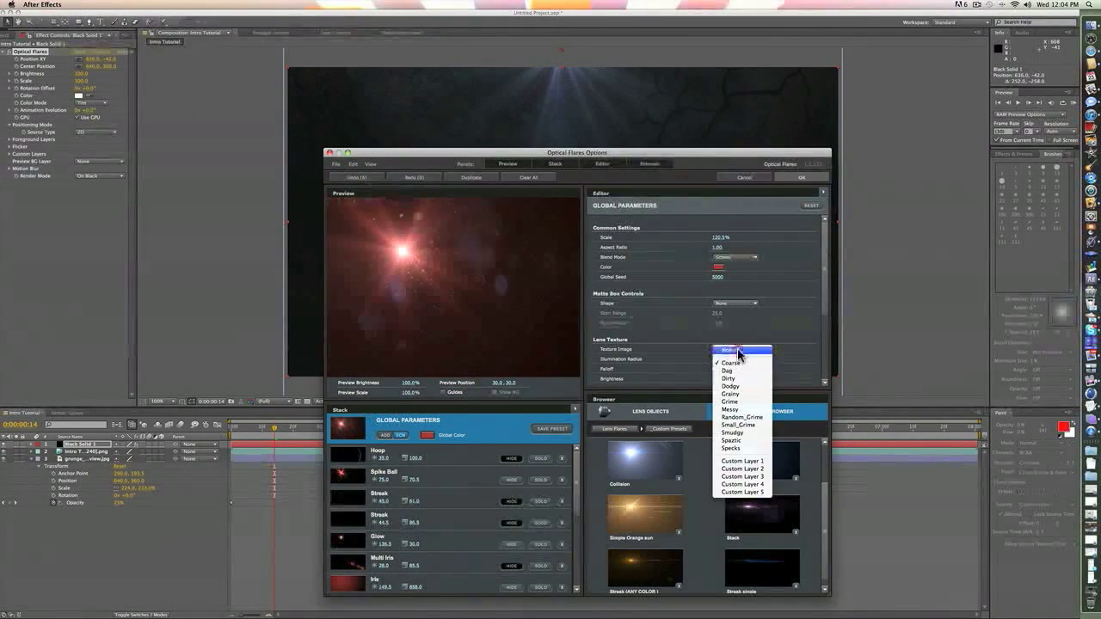
pyautogui.click(738, 386)
pyautogui.click(743, 351)
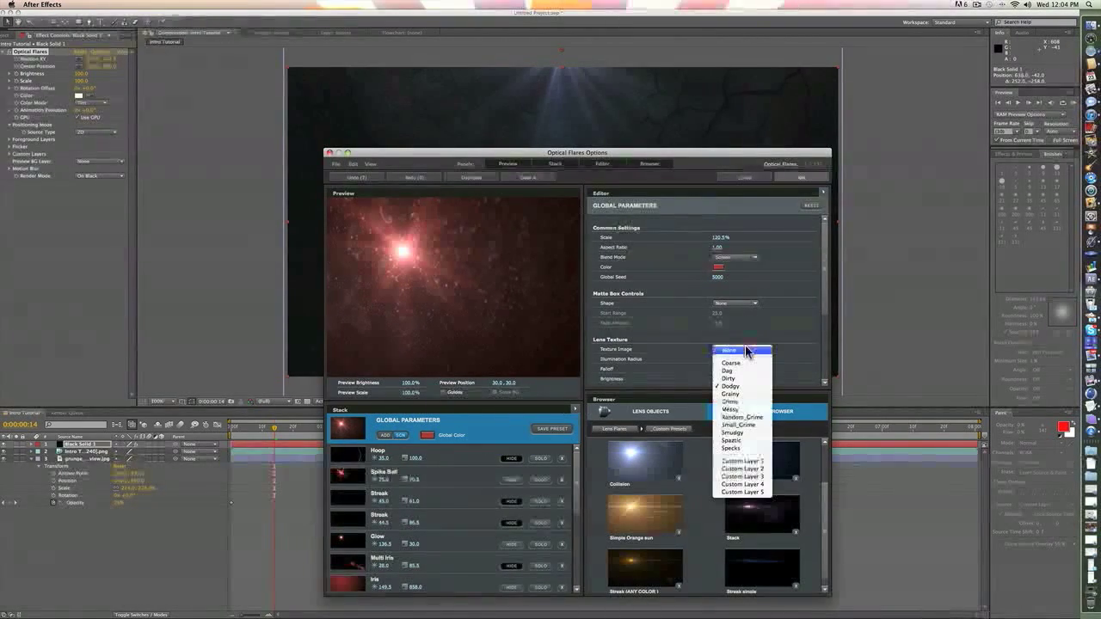
pyautogui.click(750, 448)
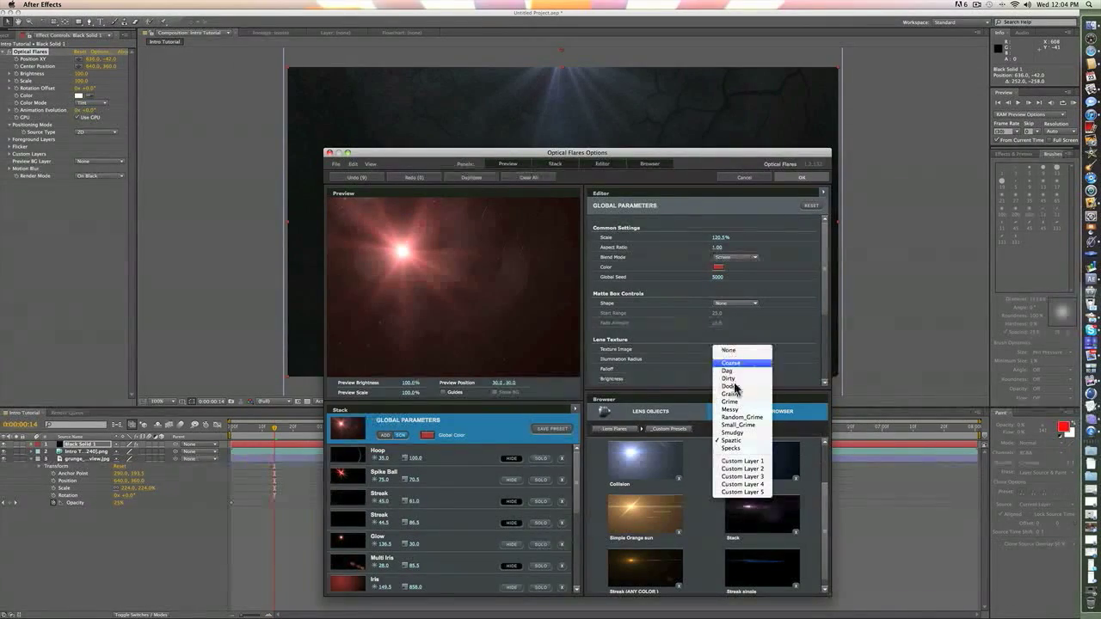
# Try the Smudgy, Small_Grime, Random_Grime, Messy and Grainy lens texture images on the flare.
pyautogui.click(730, 432)
pyautogui.click(735, 351)
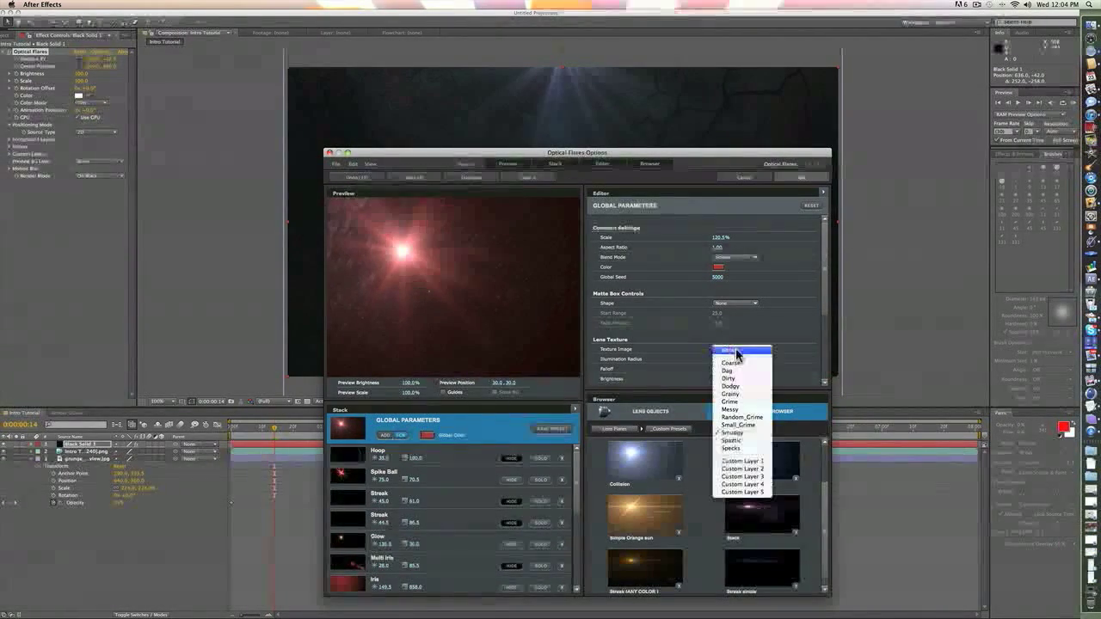
pyautogui.click(738, 425)
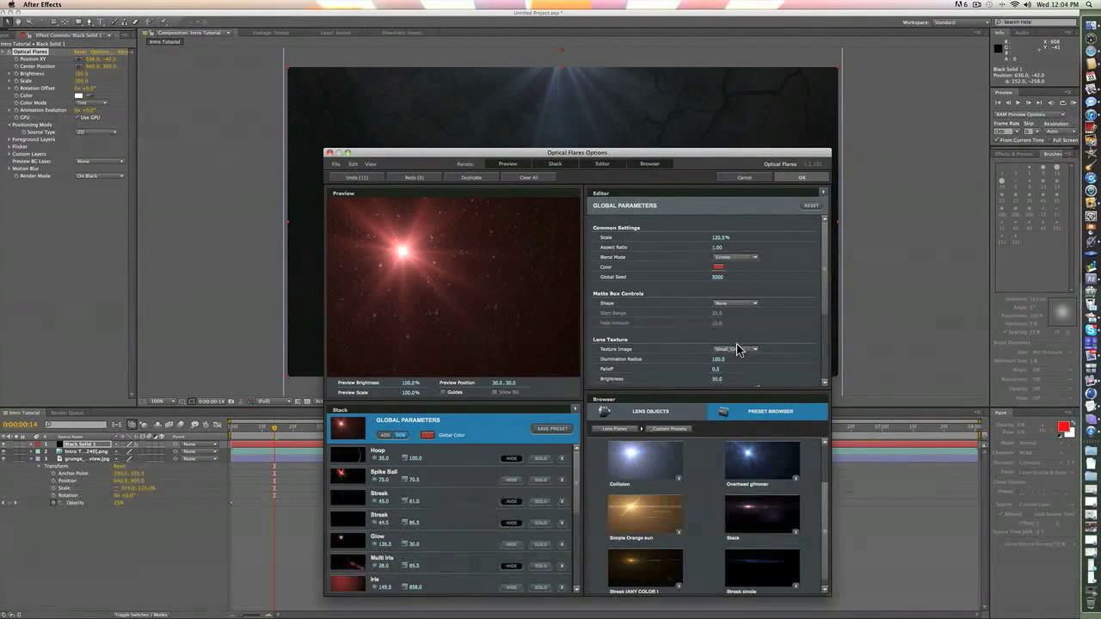
pyautogui.click(732, 417)
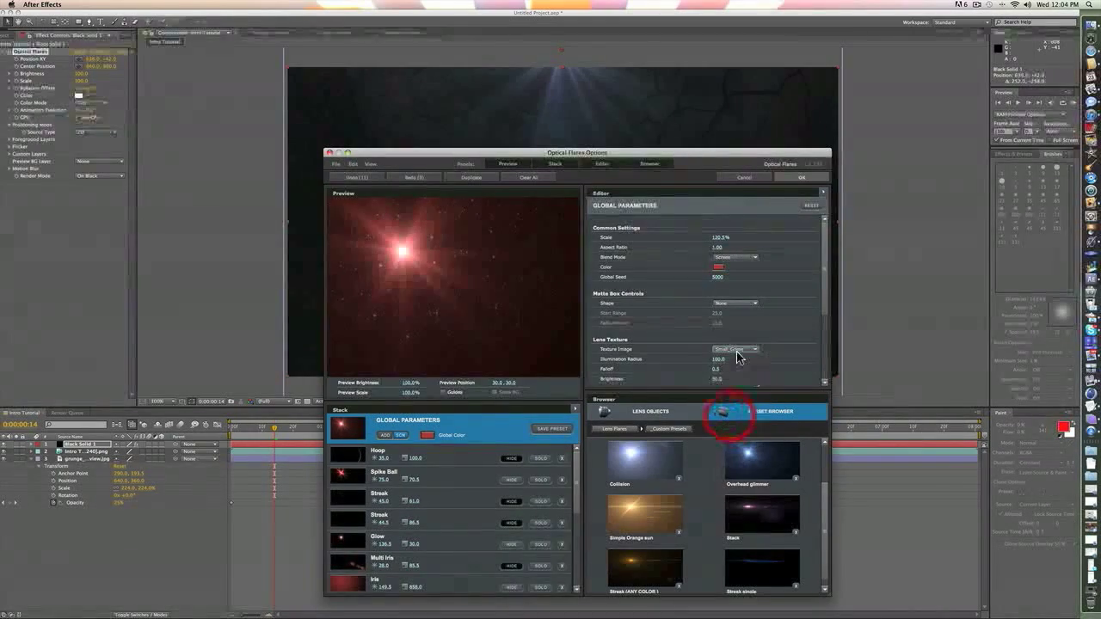
pyautogui.click(736, 349)
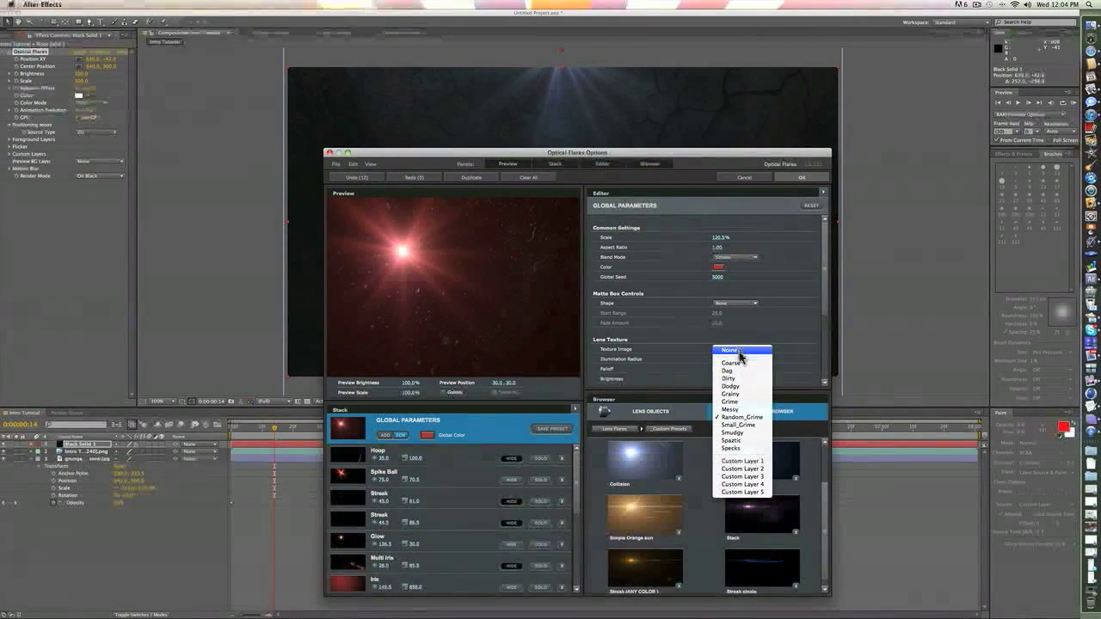
pyautogui.click(731, 409)
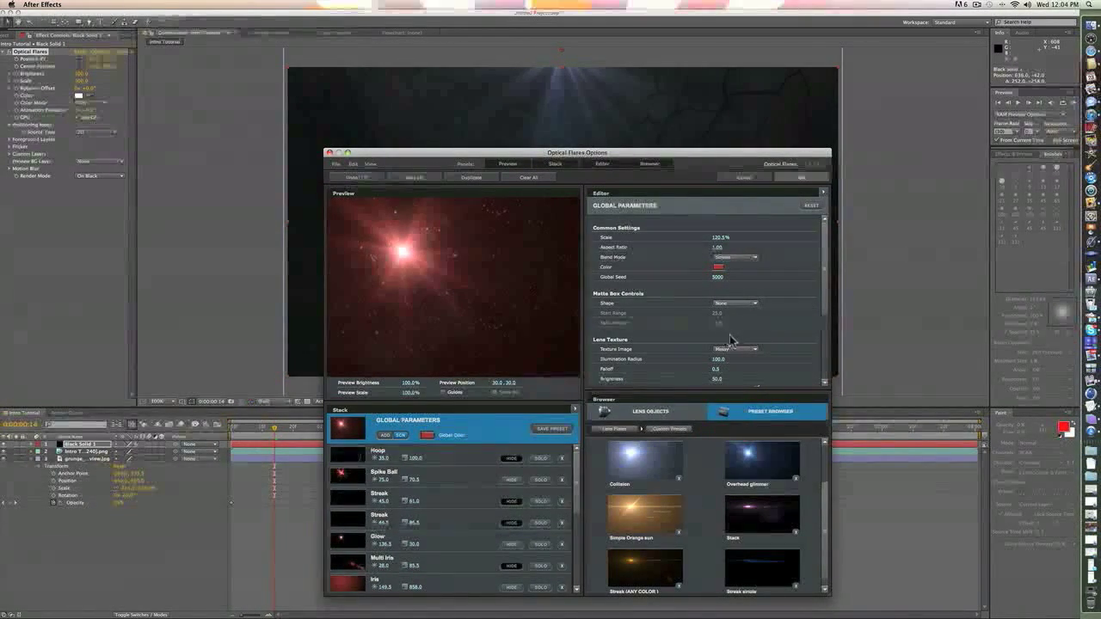
pyautogui.click(730, 346)
pyautogui.click(725, 391)
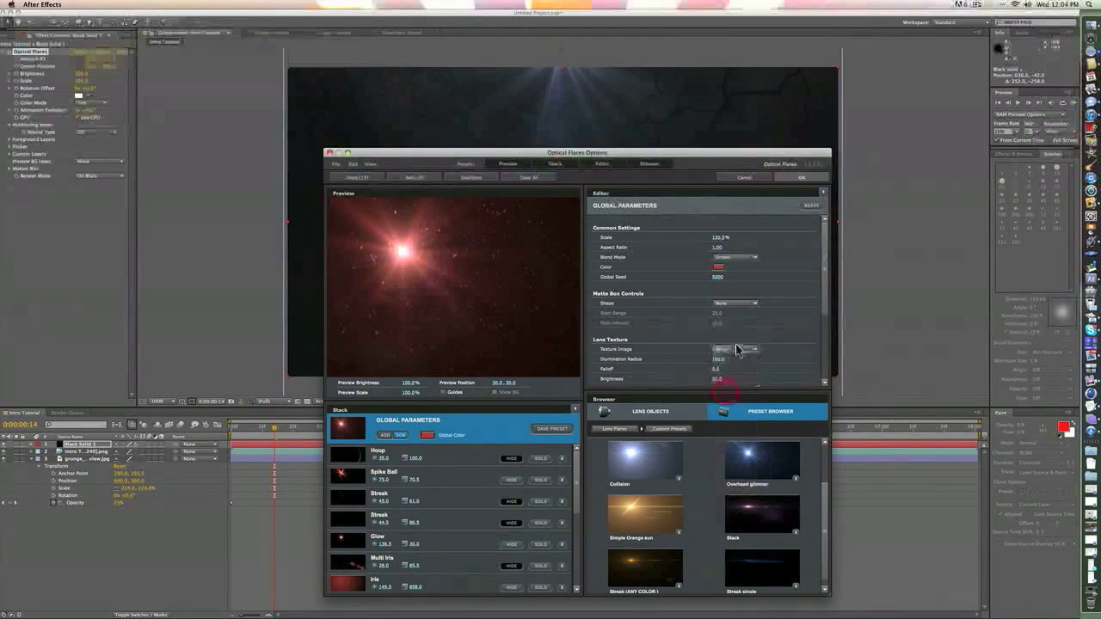
# Set the flare's lens texture image to Dodgy and apply the Optical Flares options to the composition.
pyautogui.click(736, 349)
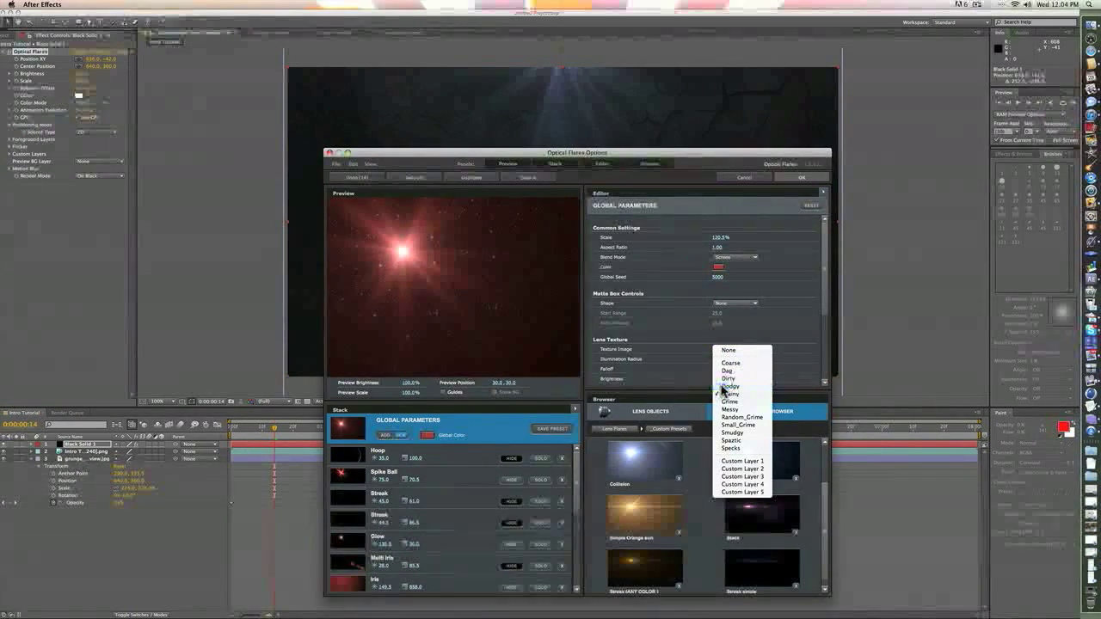
pyautogui.click(725, 387)
pyautogui.click(792, 178)
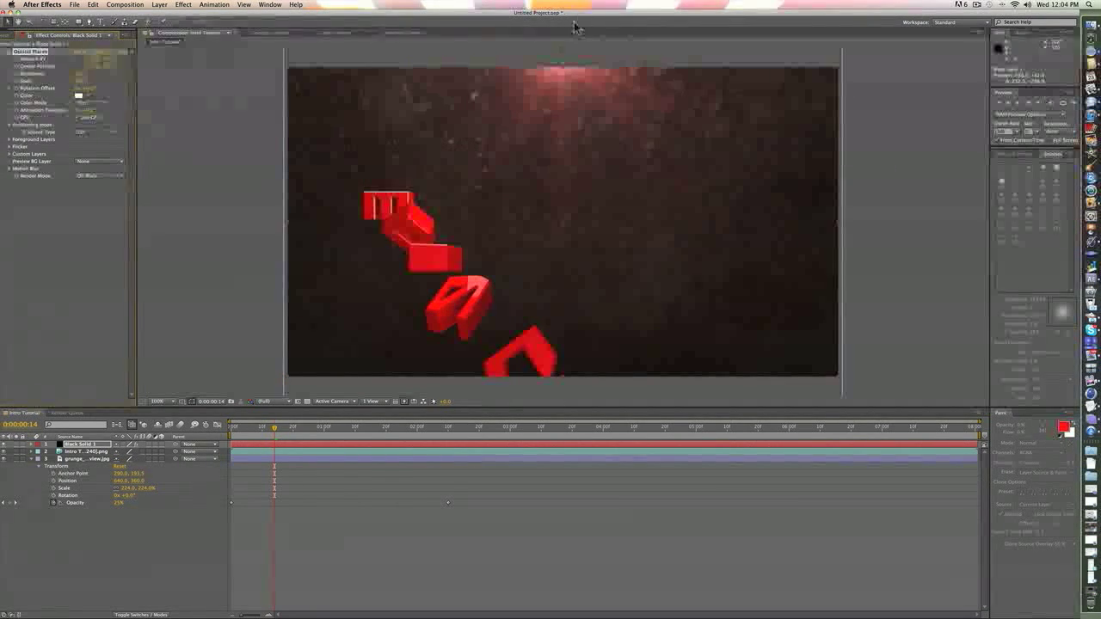
# Move the flare slightly higher above the frame's top centre and scrub the whole timeline to check the lighting on the title.
pyautogui.moveTo(562, 53)
pyautogui.mouseDown()
pyautogui.moveTo(569, 111)
pyautogui.moveTo(545, 212)
pyautogui.moveTo(543, 118)
pyautogui.moveTo(559, 39)
pyautogui.mouseUp()
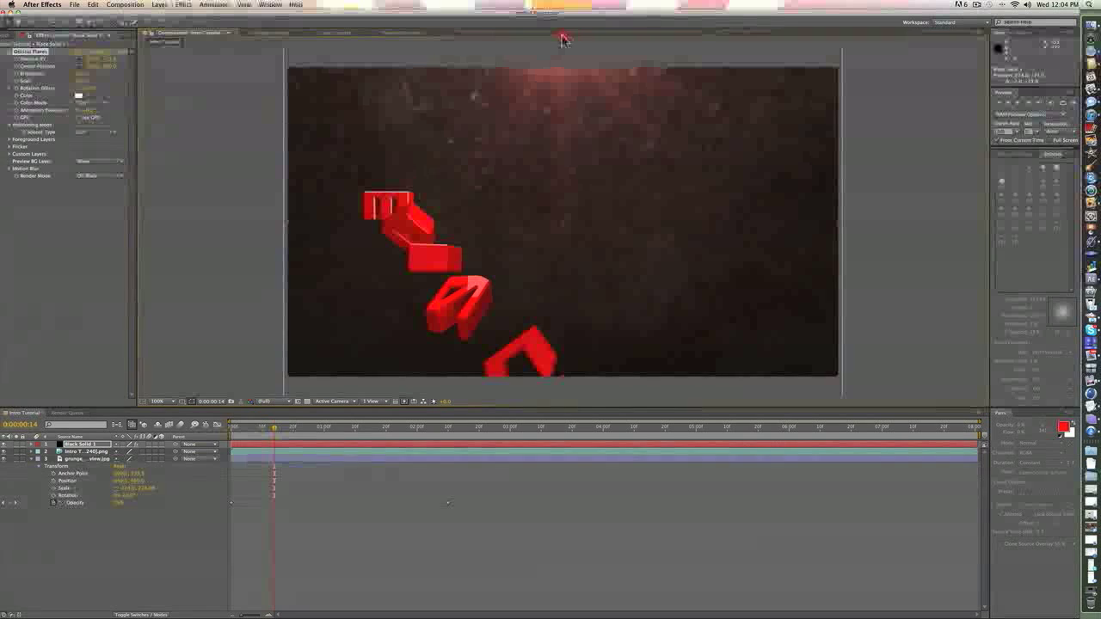
pyautogui.moveTo(256, 428); pyautogui.dragTo(708, 414)
pyautogui.click(862, 429)
pyautogui.click(892, 427)
pyautogui.moveTo(893, 428); pyautogui.dragTo(216, 413)
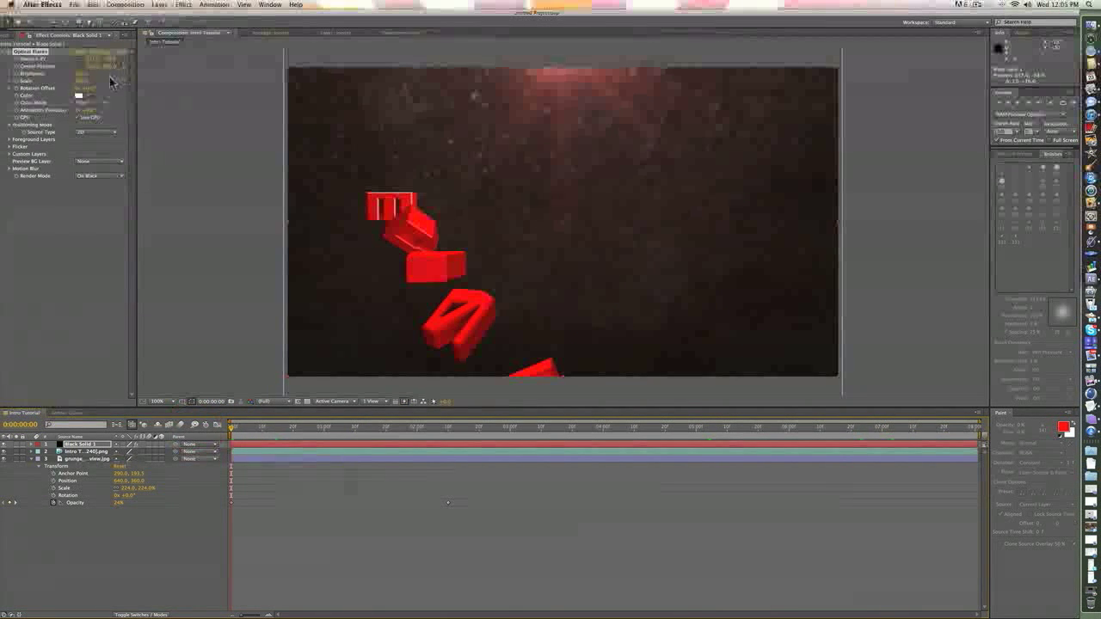
pyautogui.moveTo(510, 423); pyautogui.dragTo(4, 433)
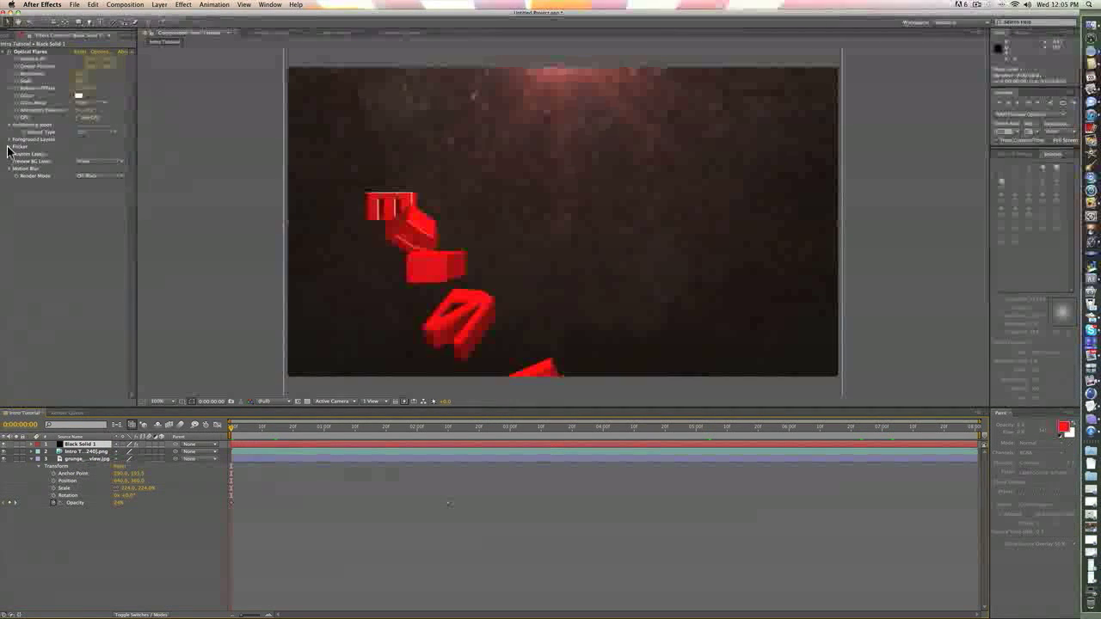
# Raise the Speed and Amount of the Optical Flares flicker and scrub the timeline to check the flickering light.
pyautogui.click(34, 51)
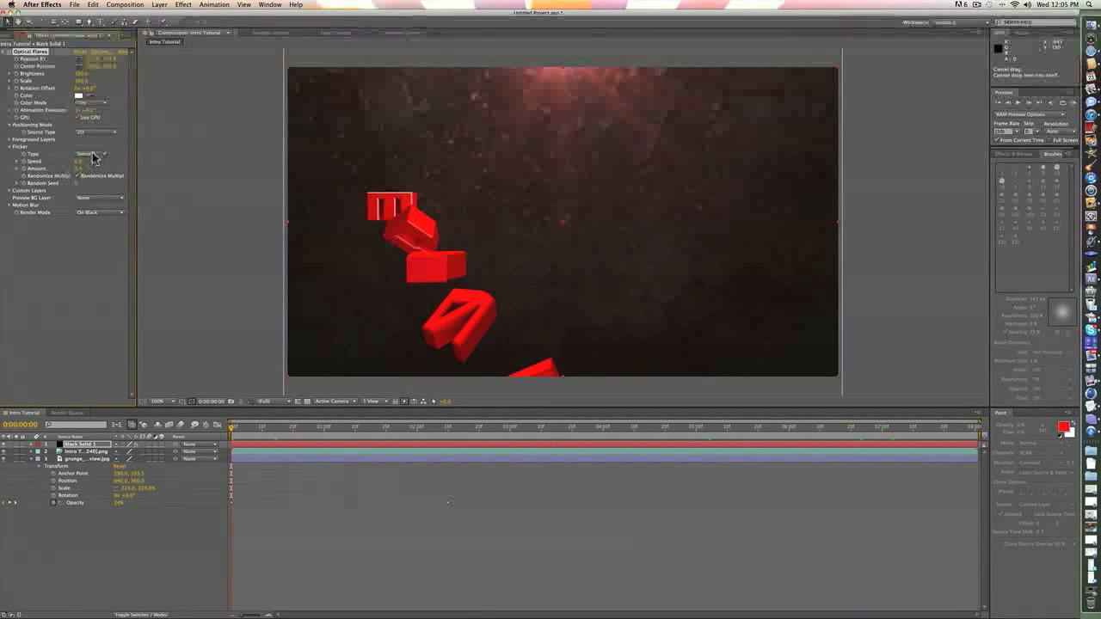
pyautogui.click(98, 172)
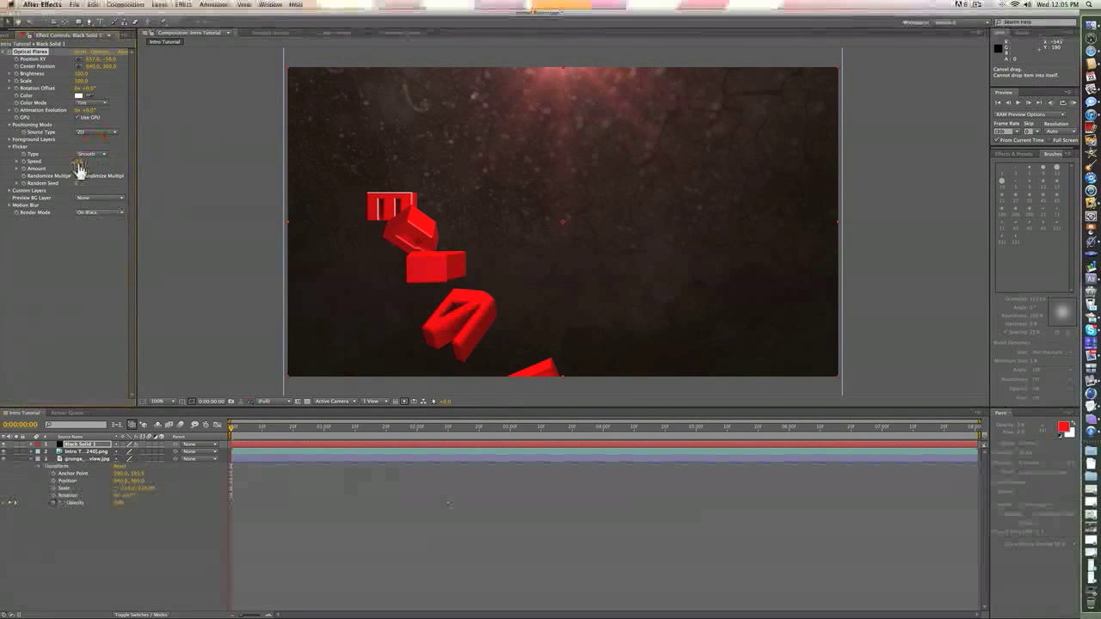
pyautogui.moveTo(89, 162); pyautogui.dragTo(86, 169)
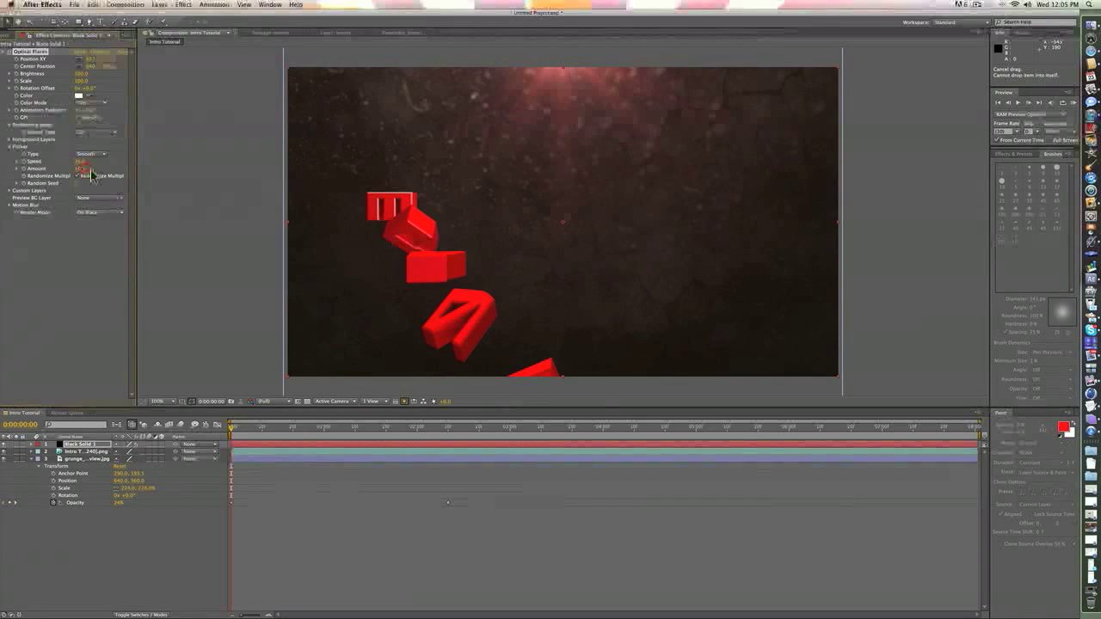
pyautogui.moveTo(265, 427); pyautogui.dragTo(31, 246)
pyautogui.moveTo(79, 163); pyautogui.dragTo(82, 165)
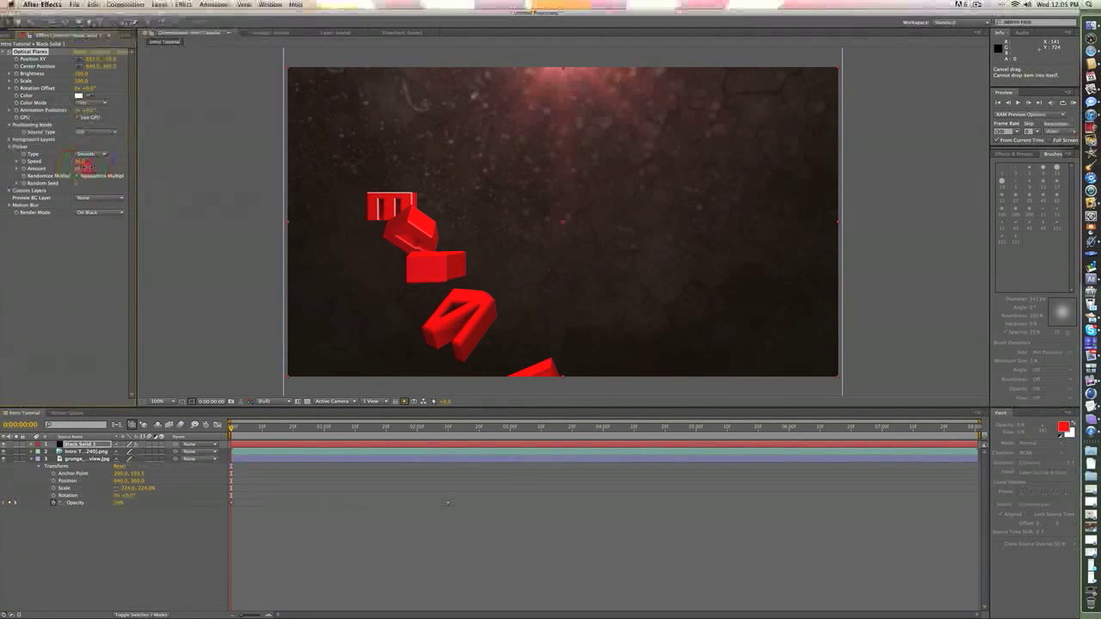
pyautogui.moveTo(246, 428); pyautogui.dragTo(834, 437)
# Readjust the flicker's Amount and Speed, scrubbing the timeline between the changes to compare the light.
pyautogui.click(77, 169)
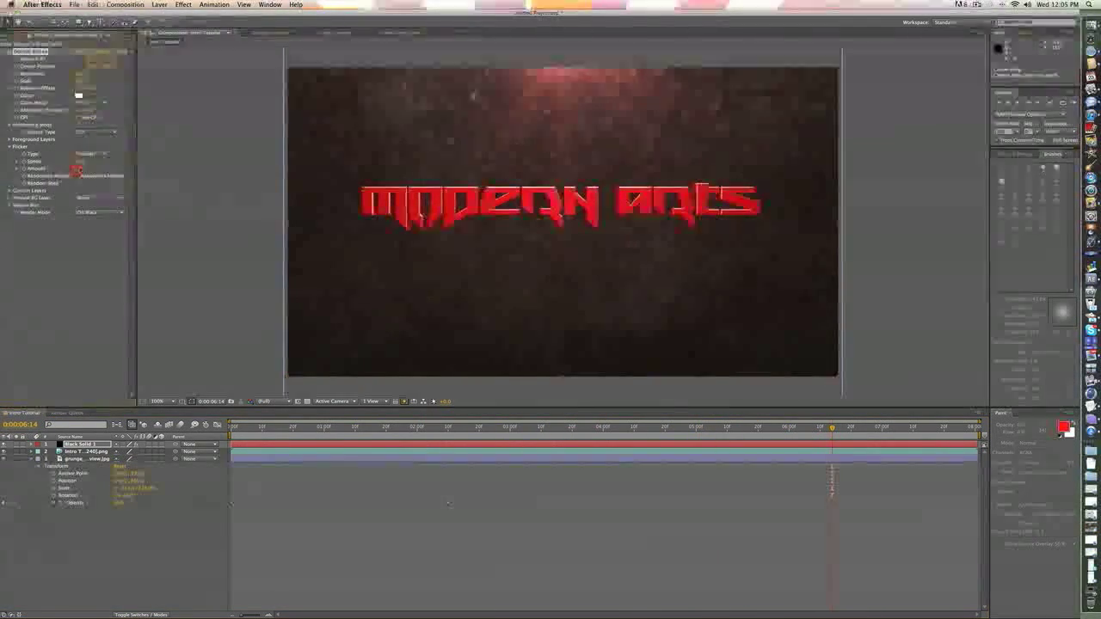
pyautogui.moveTo(270, 434); pyautogui.dragTo(740, 572)
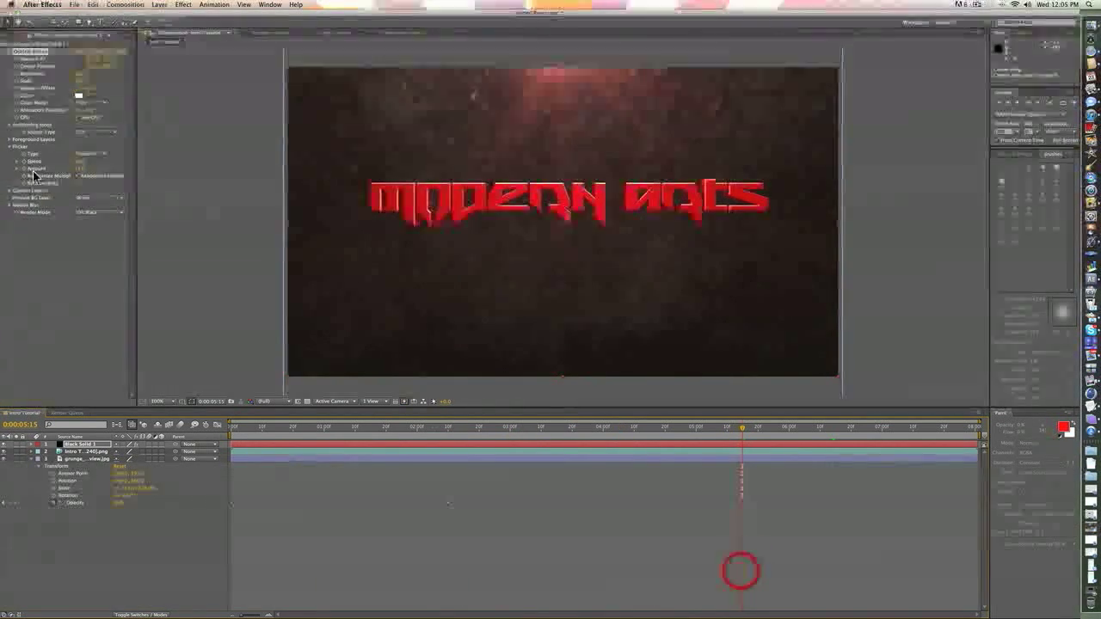
pyautogui.moveTo(80, 162); pyautogui.dragTo(87, 162)
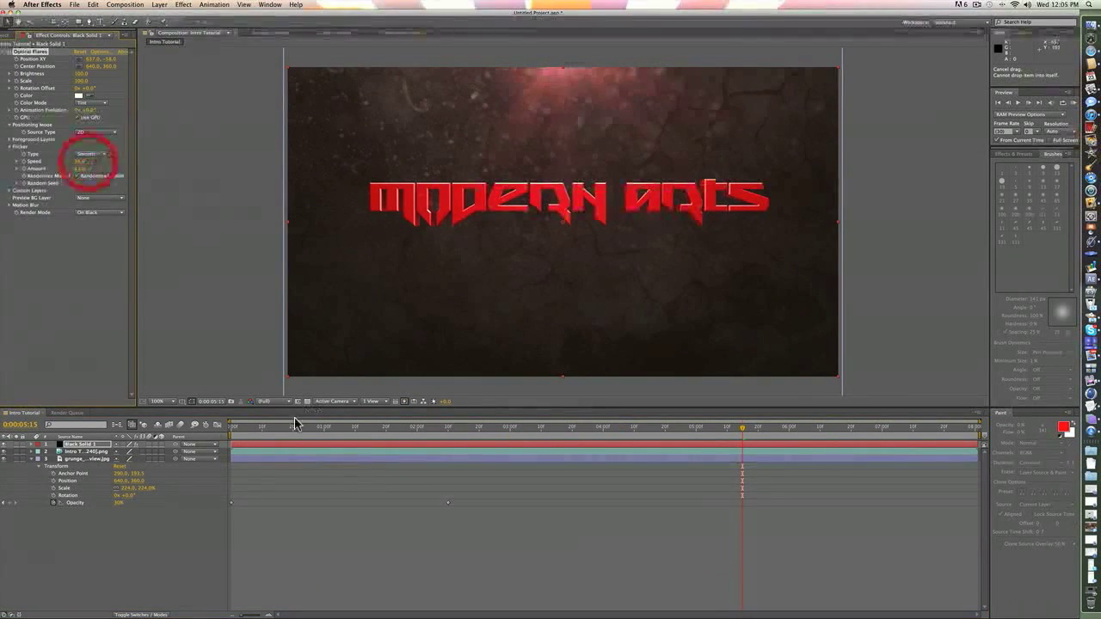
pyautogui.moveTo(277, 427); pyautogui.dragTo(603, 454)
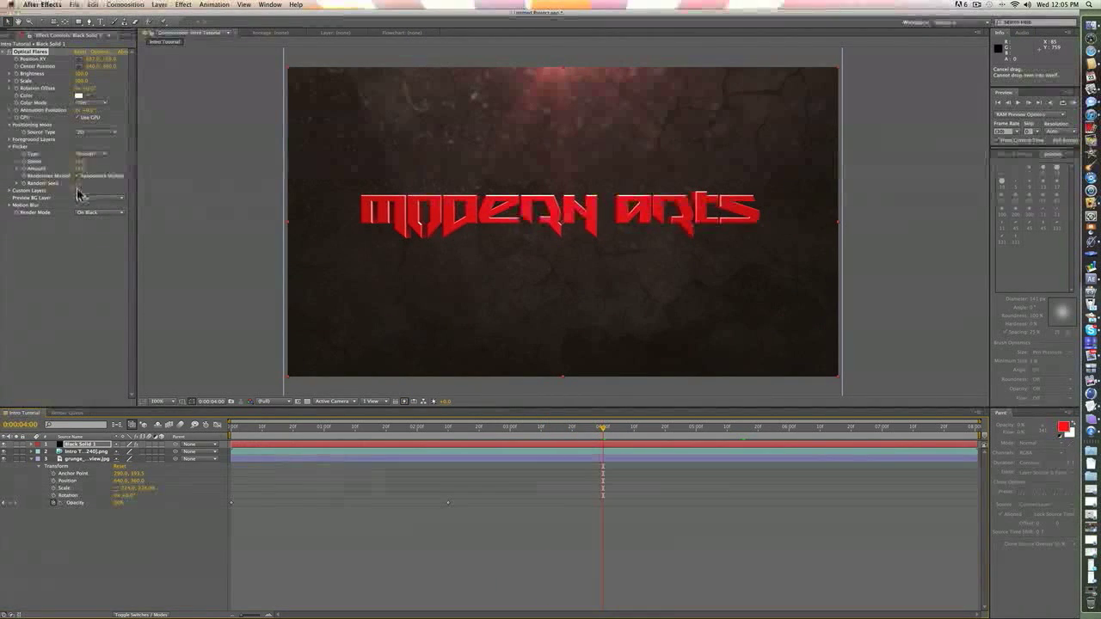
# Adjust the flicker's Random Seed and scrub to about 0:00:06:02 to check the flare.
pyautogui.moveTo(89, 184)
pyautogui.mouseDown()
pyautogui.moveTo(105, 184)
pyautogui.moveTo(89, 184)
pyautogui.mouseUp()
pyautogui.moveTo(272, 427); pyautogui.dragTo(588, 445)
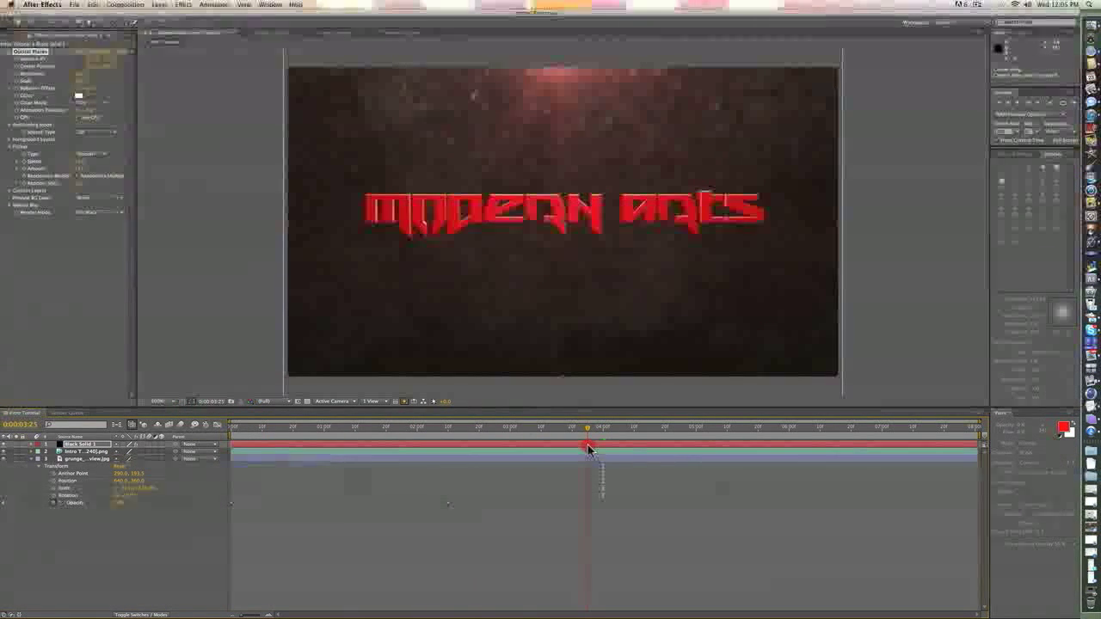
pyautogui.click(793, 428)
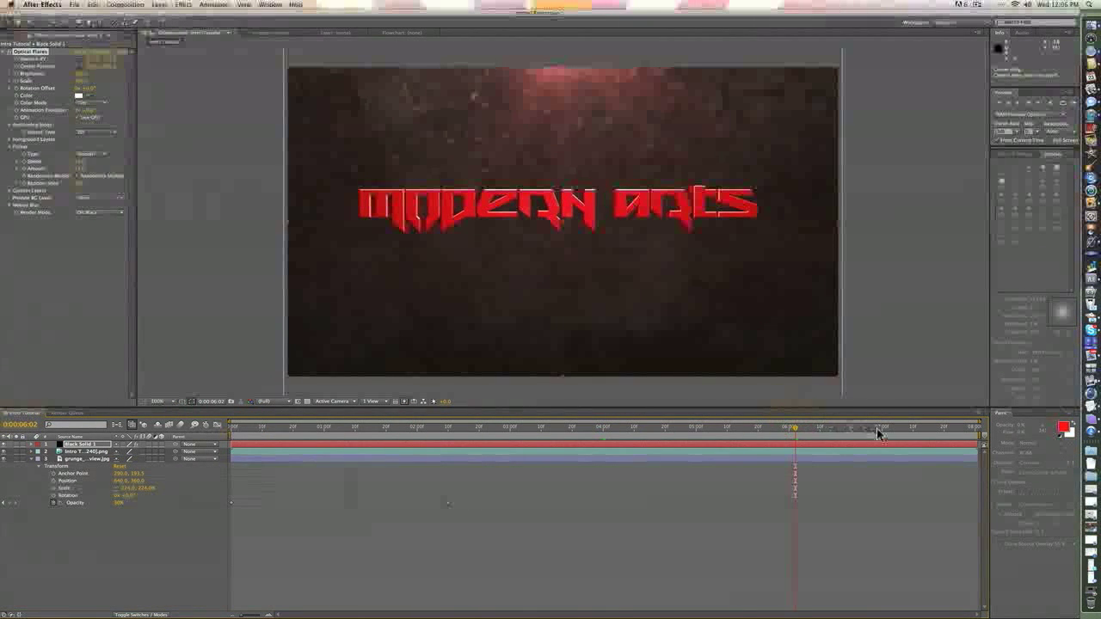
# Move to 0:00:07:12, compare the Dirty, Dag and Coarse lens textures on the existing flare, and apply Dag.
pyautogui.click(919, 427)
pyautogui.click(94, 57)
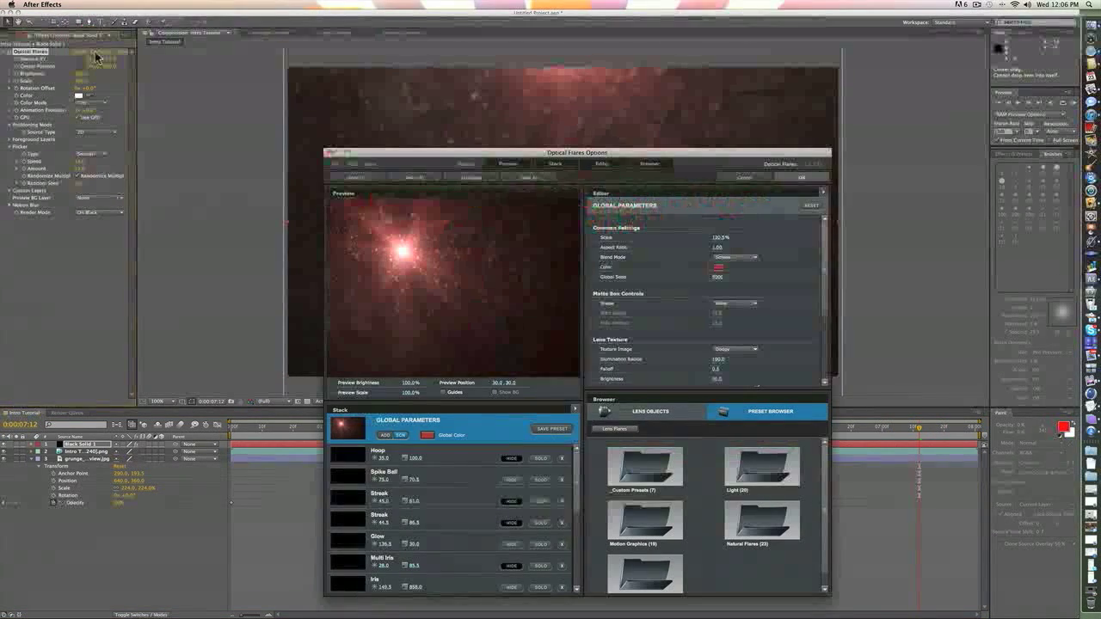
pyautogui.click(731, 349)
pyautogui.click(721, 378)
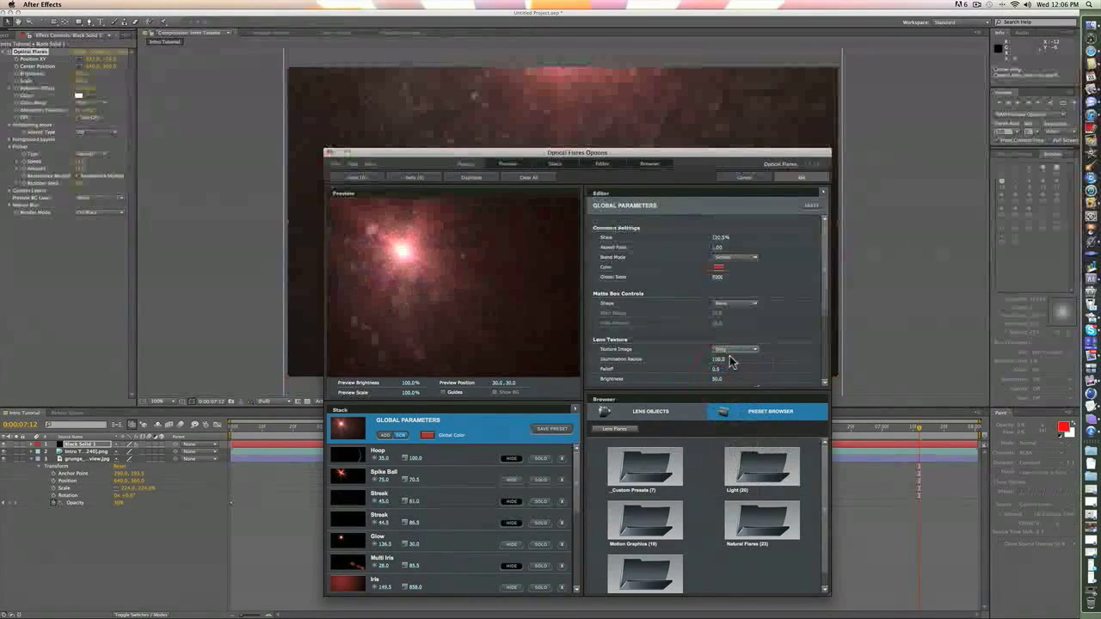
pyautogui.click(738, 351)
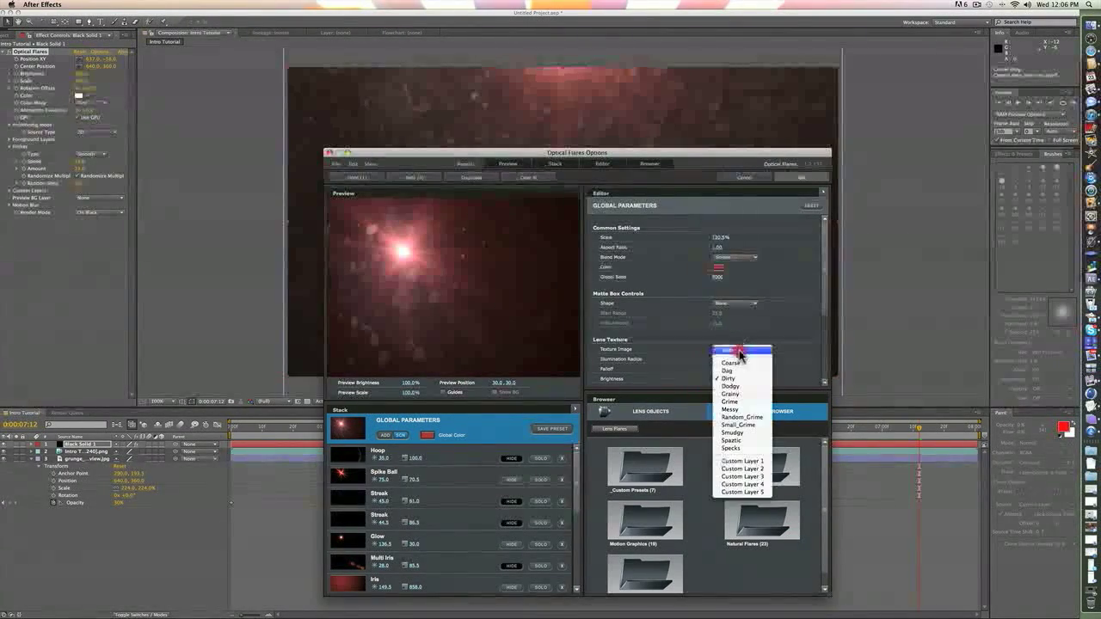
pyautogui.click(736, 371)
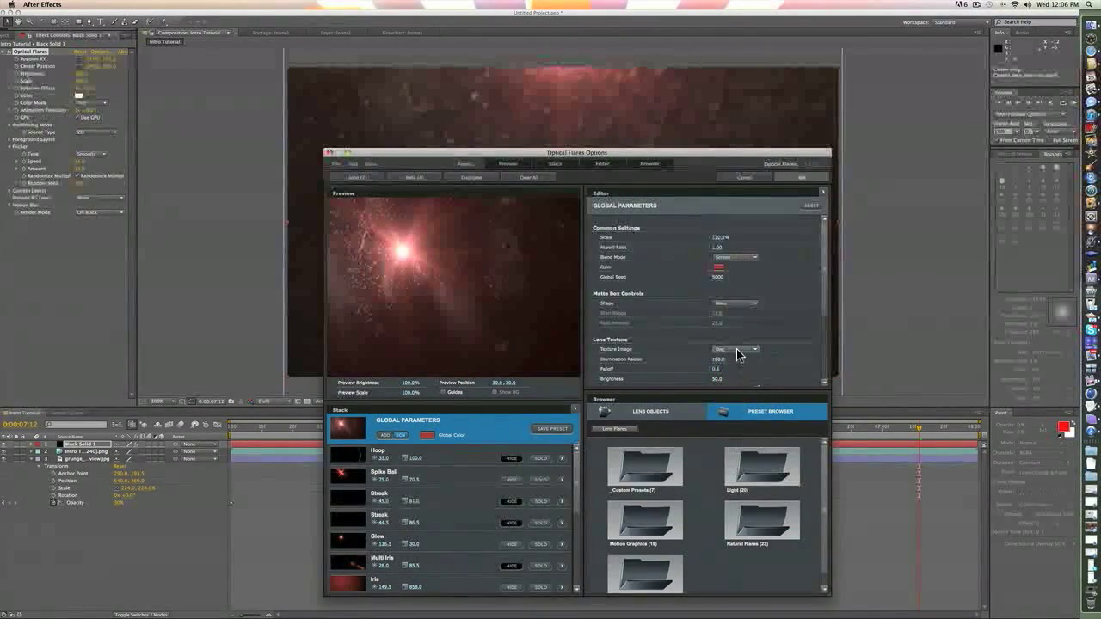
pyautogui.click(738, 351)
pyautogui.click(731, 363)
pyautogui.click(736, 350)
pyautogui.click(732, 372)
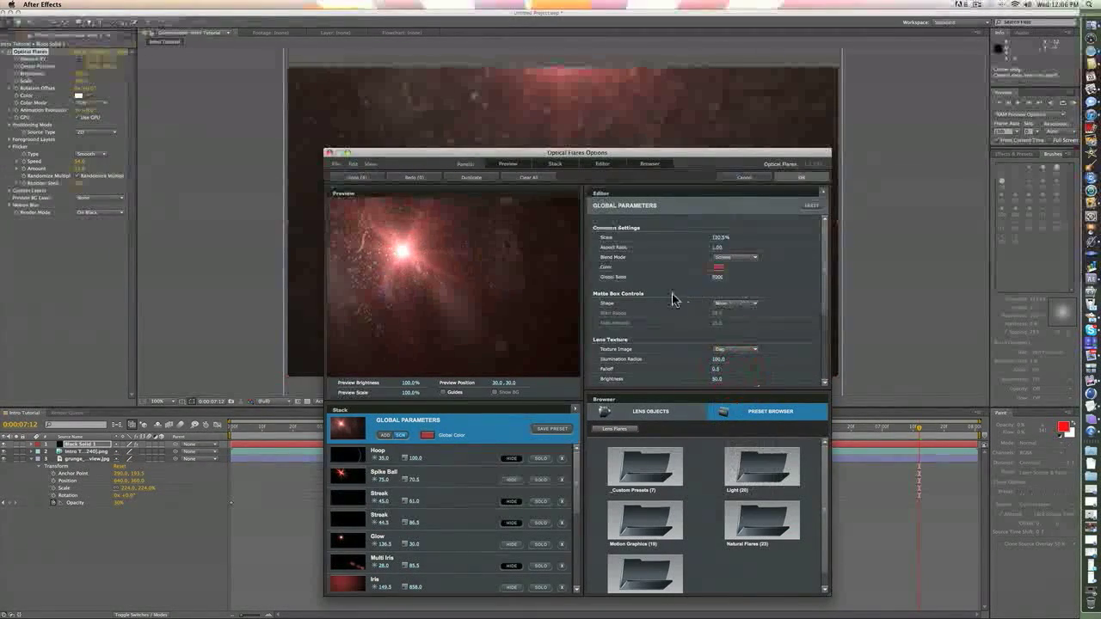
pyautogui.click(789, 178)
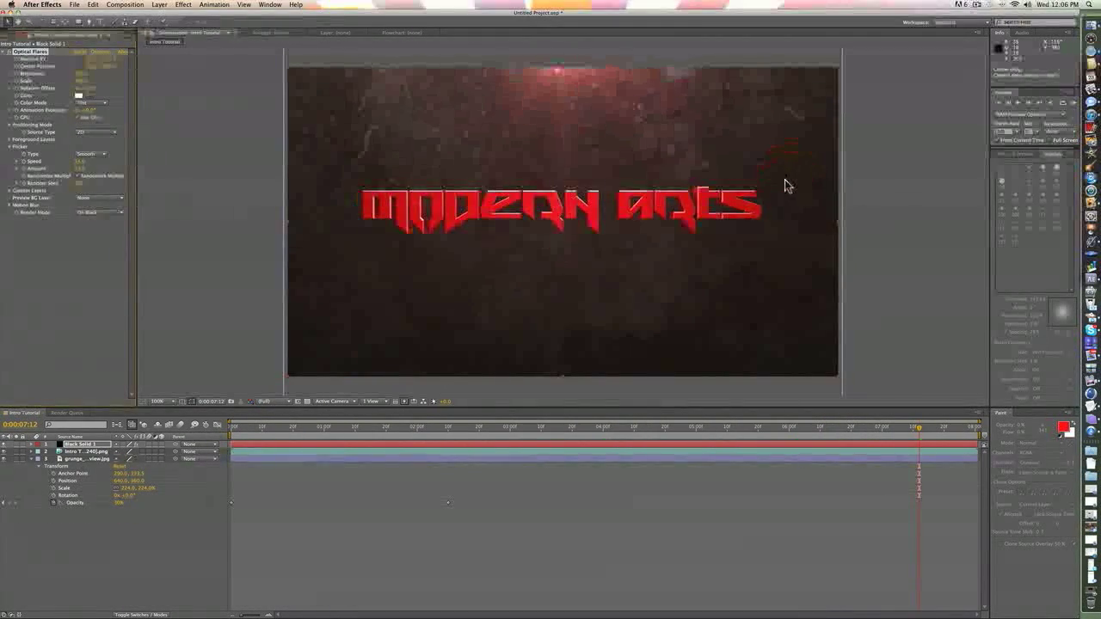
# Deselect the flare layer and scrub the timeline to check the new lens texture around the title.
pyautogui.click(893, 251)
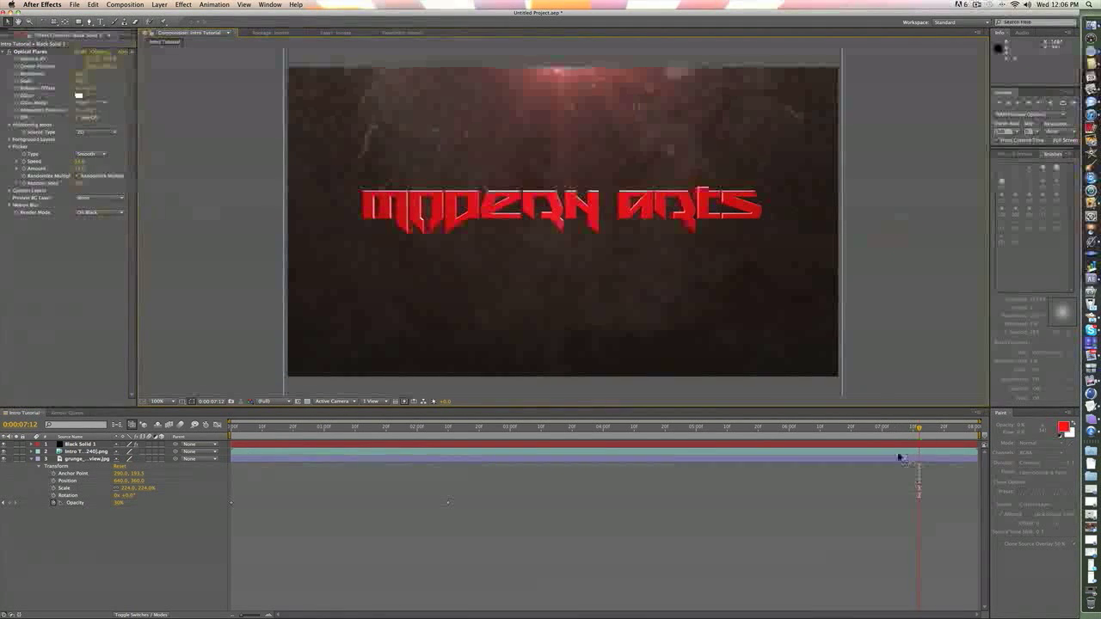
pyautogui.moveTo(890, 433); pyautogui.dragTo(595, 389)
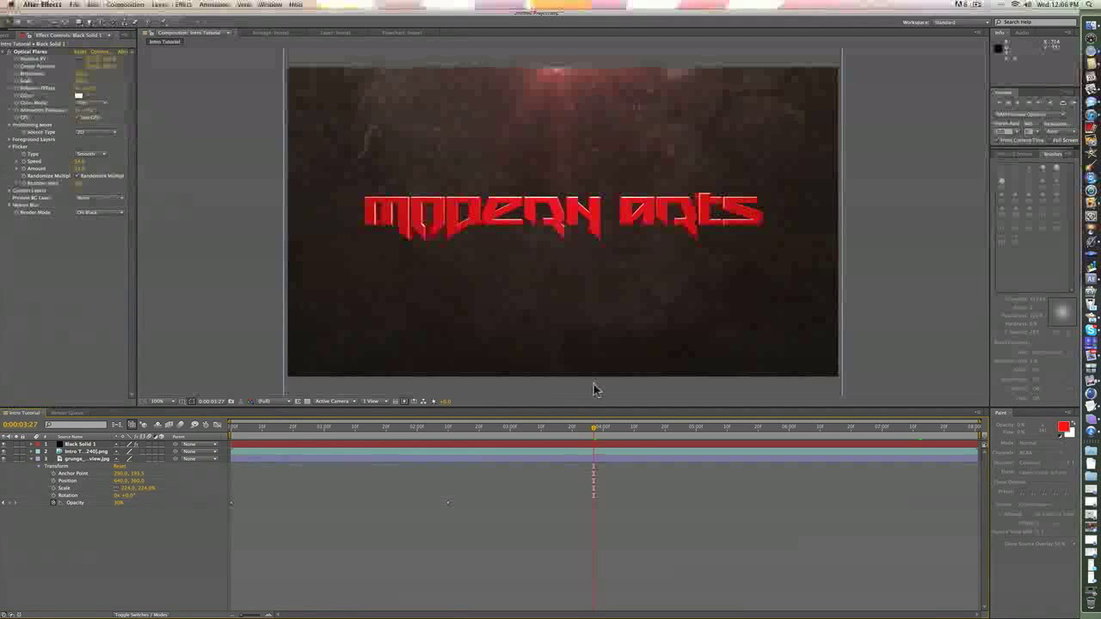
pyautogui.moveTo(728, 432); pyautogui.dragTo(832, 435)
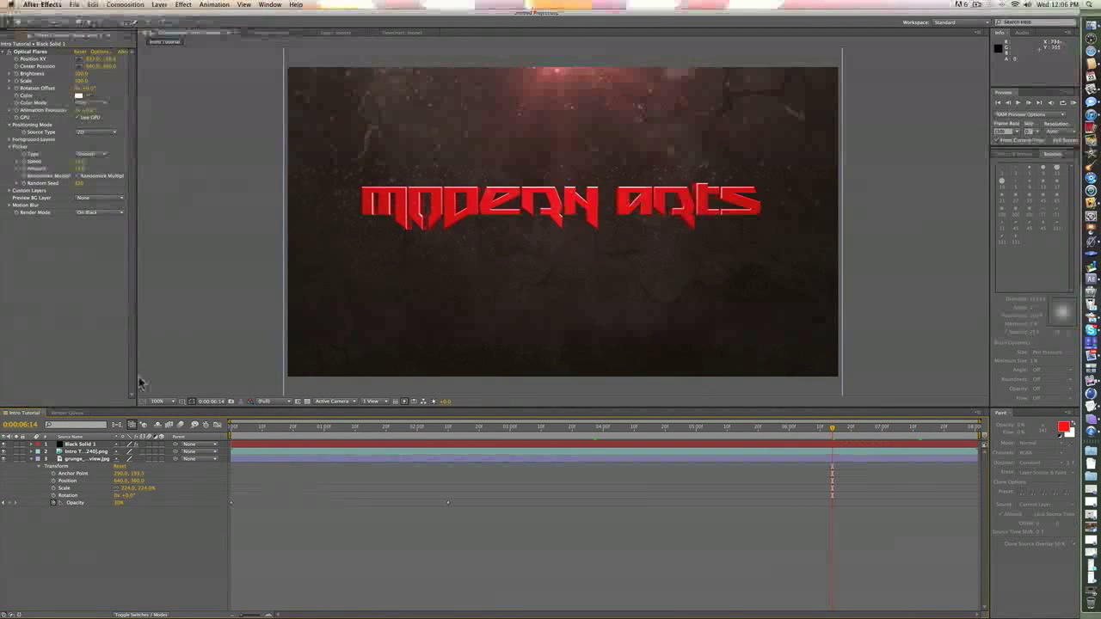
# Apply the Color Balance (HLS) effect to the rendered title image sequence layer.
pyautogui.click(77, 452)
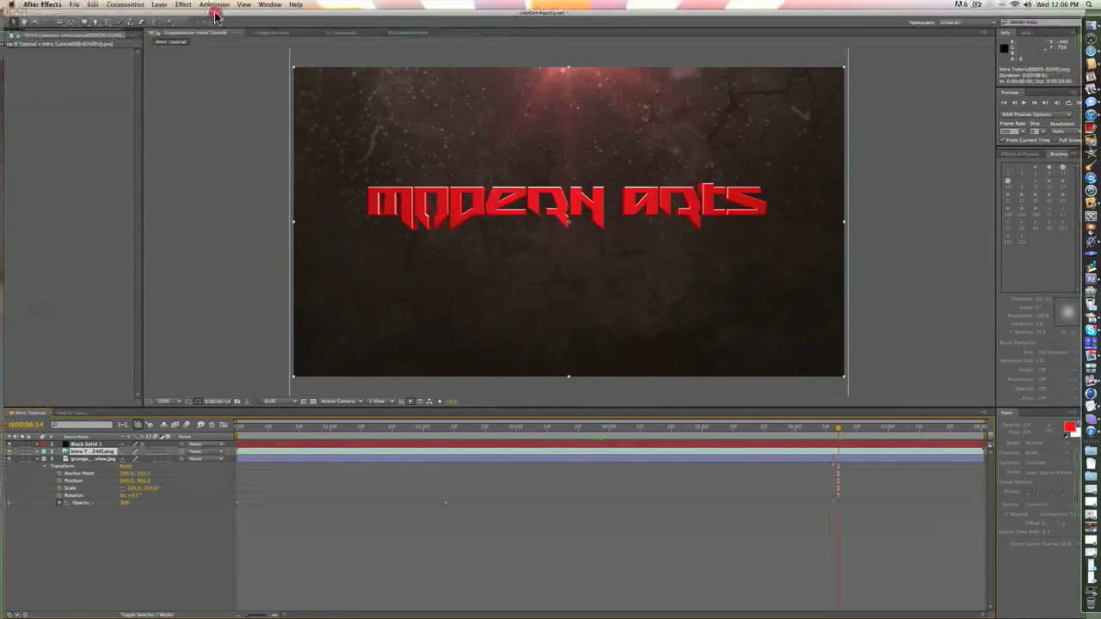
pyautogui.moveTo(215, 14); pyautogui.dragTo(211, 13)
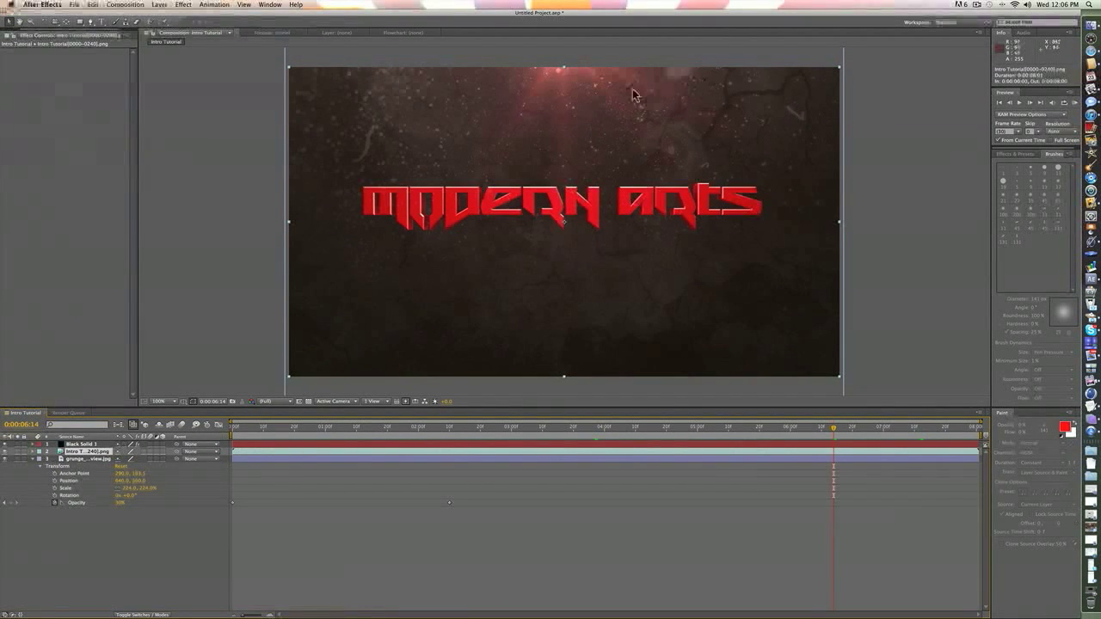
pyautogui.click(159, 5)
pyautogui.moveTo(211, 82)
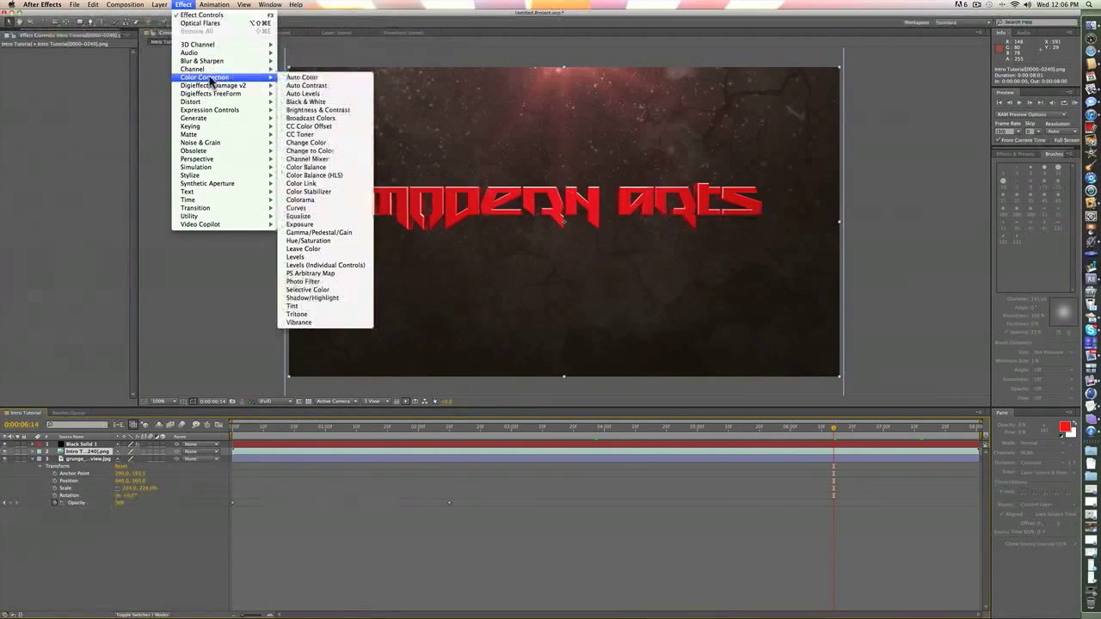
pyautogui.moveTo(258, 77)
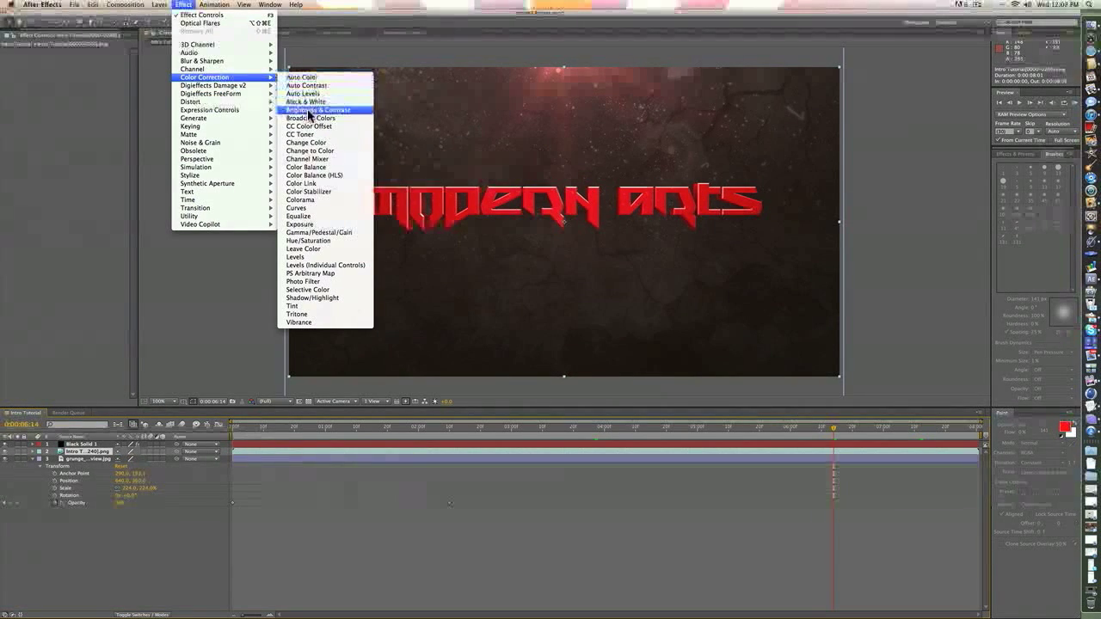
pyautogui.click(307, 176)
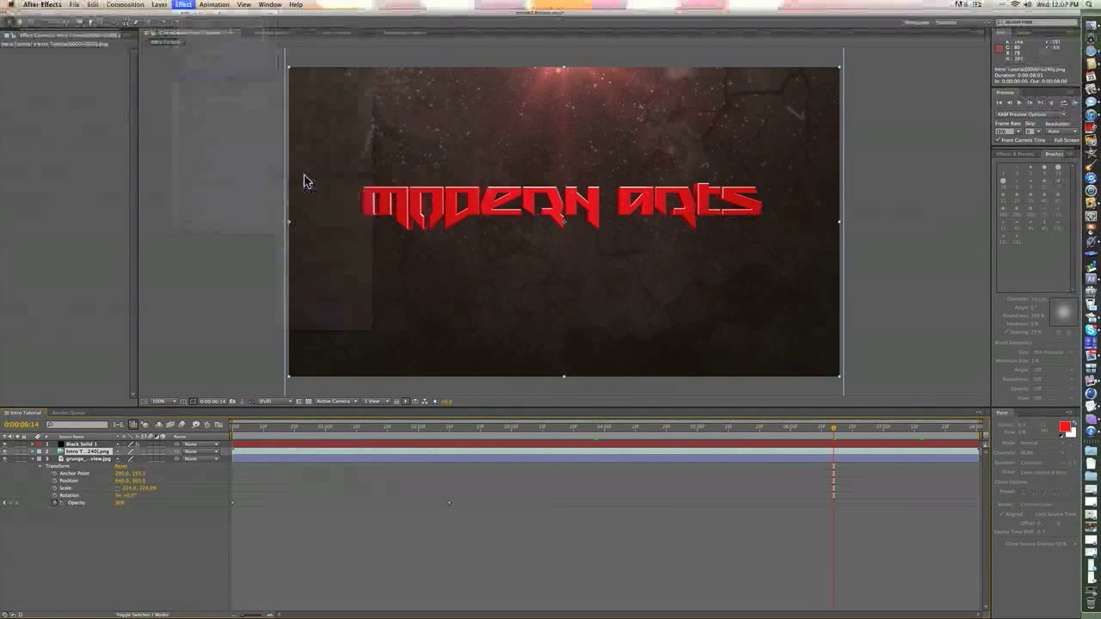
# Lower the title's Saturation in Color Balance (HLS) and scrub back to about 0:00:01:29 to check the red.
pyautogui.moveTo(81, 99); pyautogui.dragTo(62, 91)
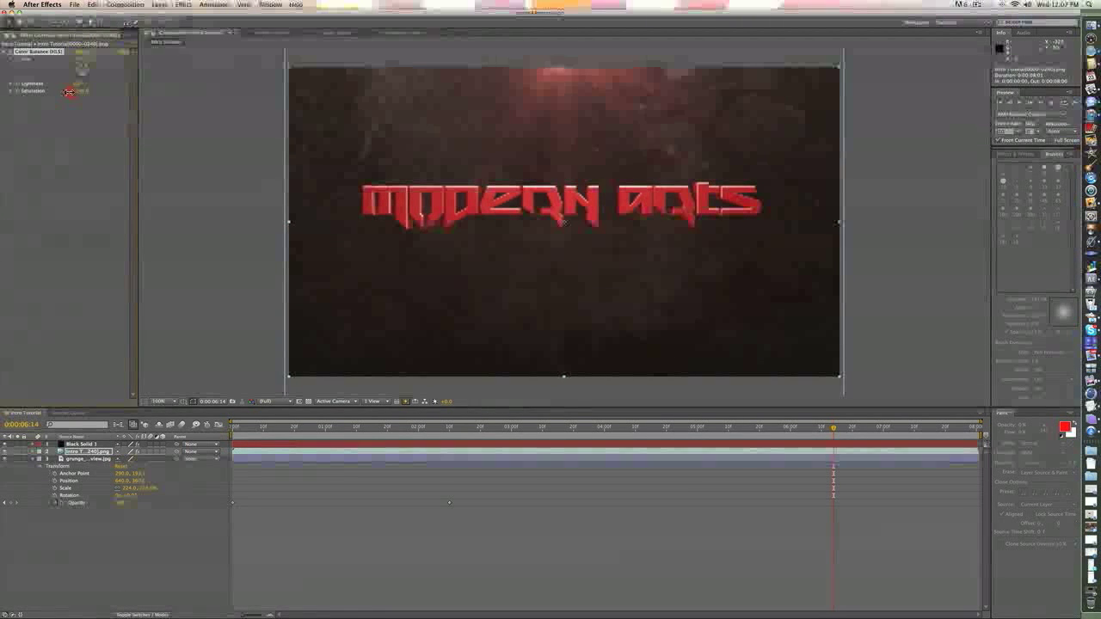
pyautogui.moveTo(68, 91); pyautogui.dragTo(74, 93)
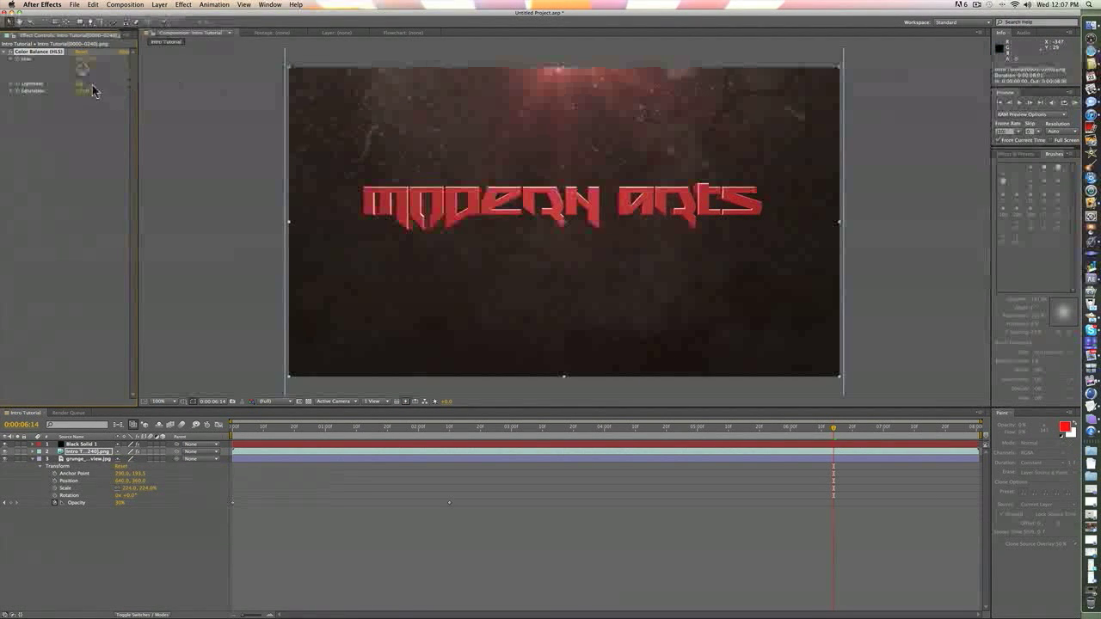
pyautogui.moveTo(77, 92)
pyautogui.mouseDown()
pyautogui.moveTo(86, 90)
pyautogui.moveTo(60, 87)
pyautogui.moveTo(71, 90)
pyautogui.mouseUp()
pyautogui.moveTo(723, 427)
pyautogui.mouseDown()
pyautogui.moveTo(302, 428)
pyautogui.moveTo(239, 444)
pyautogui.moveTo(364, 393)
pyautogui.moveTo(430, 401)
pyautogui.mouseUp()
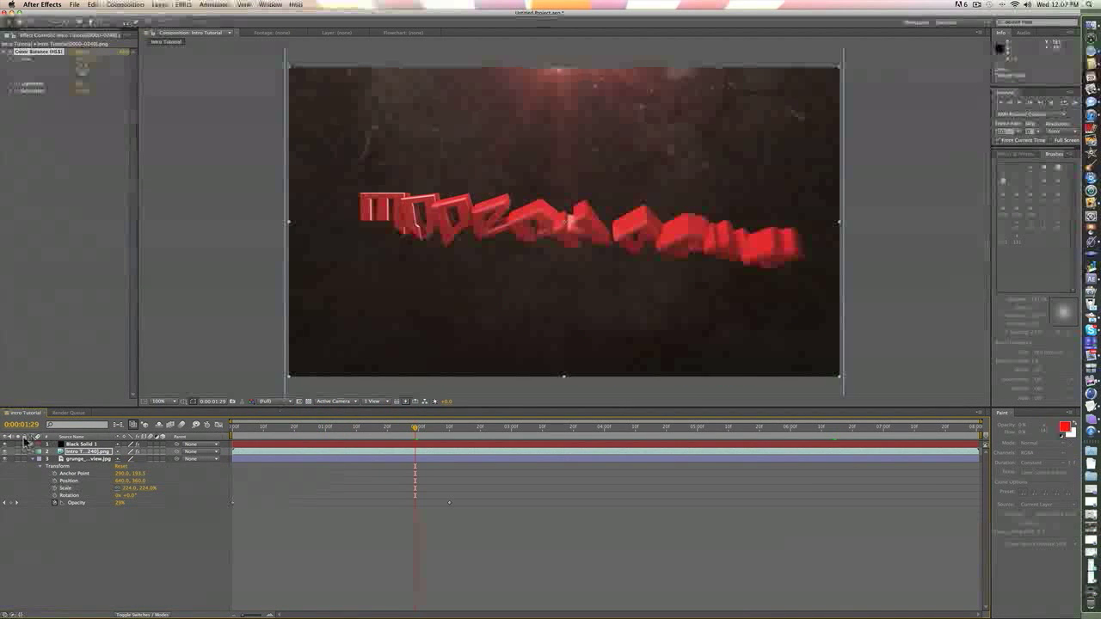
# Add a new full-frame black solid as the top layer and give it a blending mode that drops out the black.
pyautogui.click(57, 517)
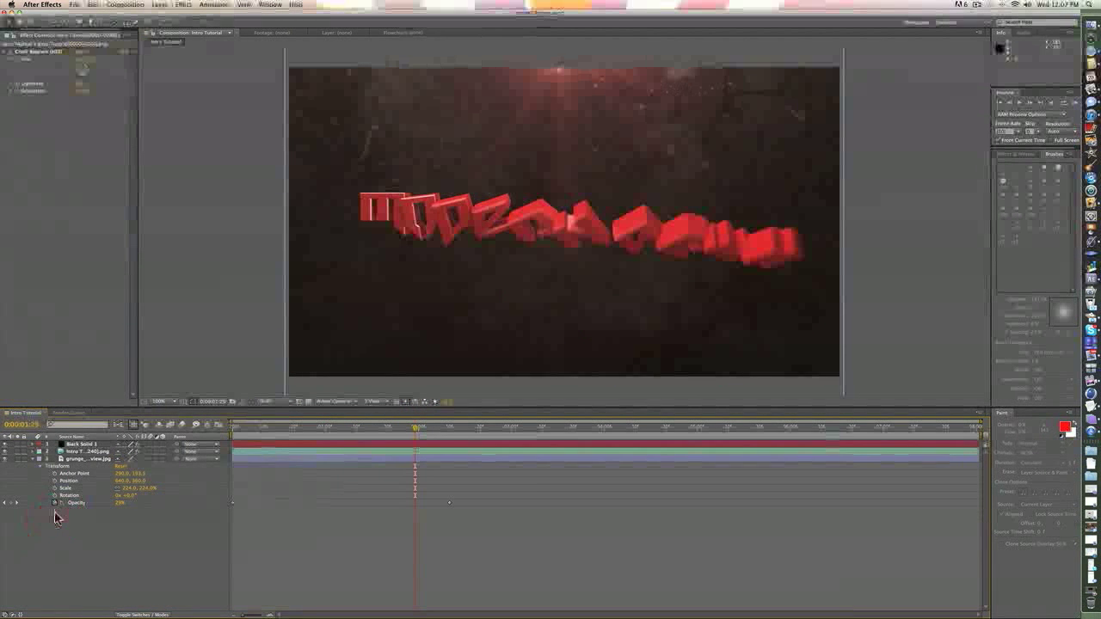
pyautogui.rightClick(55, 515)
pyautogui.moveTo(108, 522)
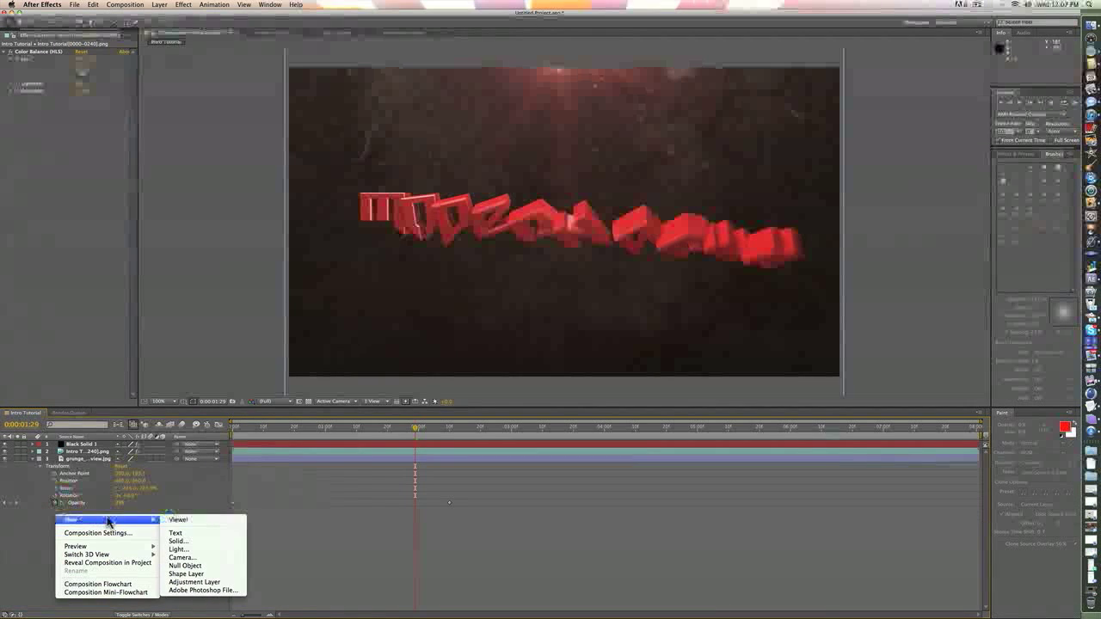
pyautogui.click(182, 541)
pyautogui.click(612, 396)
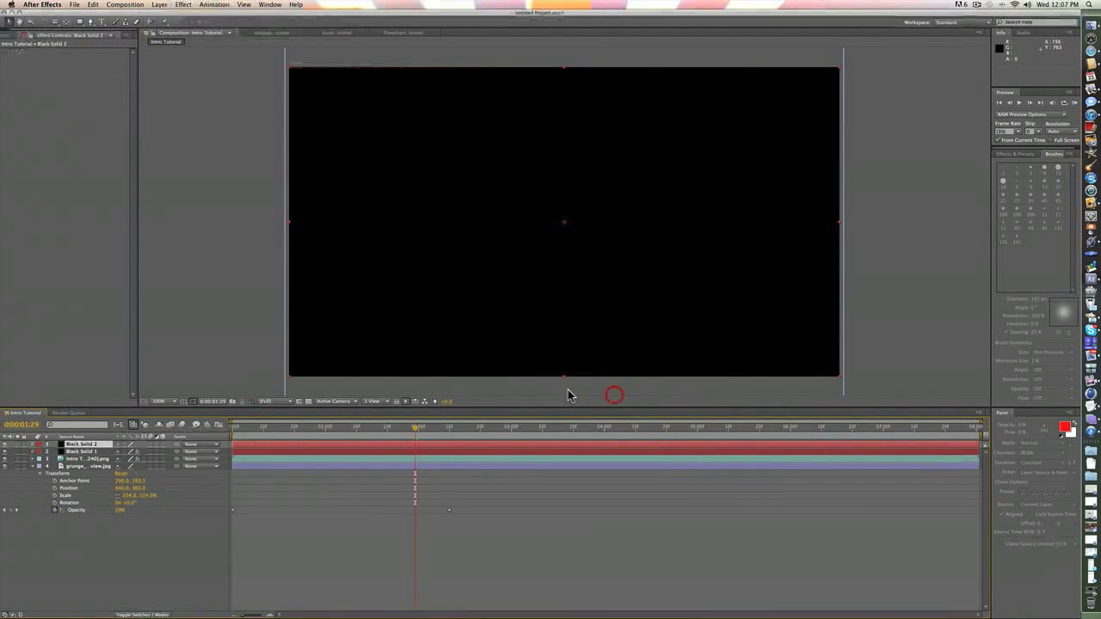
pyautogui.rightClick(82, 444)
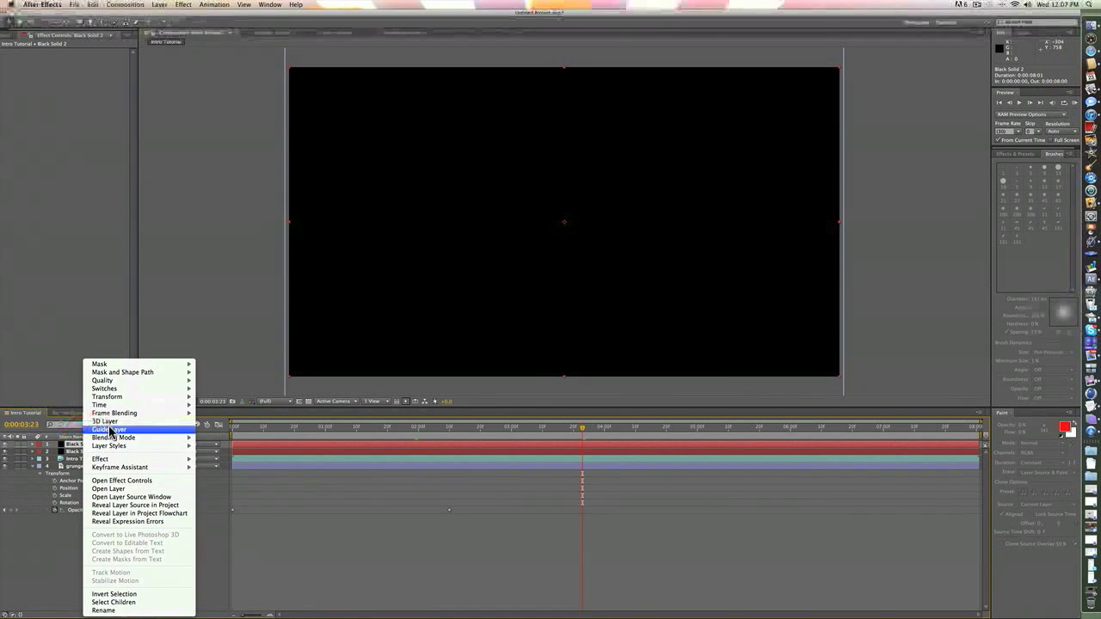
pyautogui.moveTo(111, 438)
pyautogui.click(229, 381)
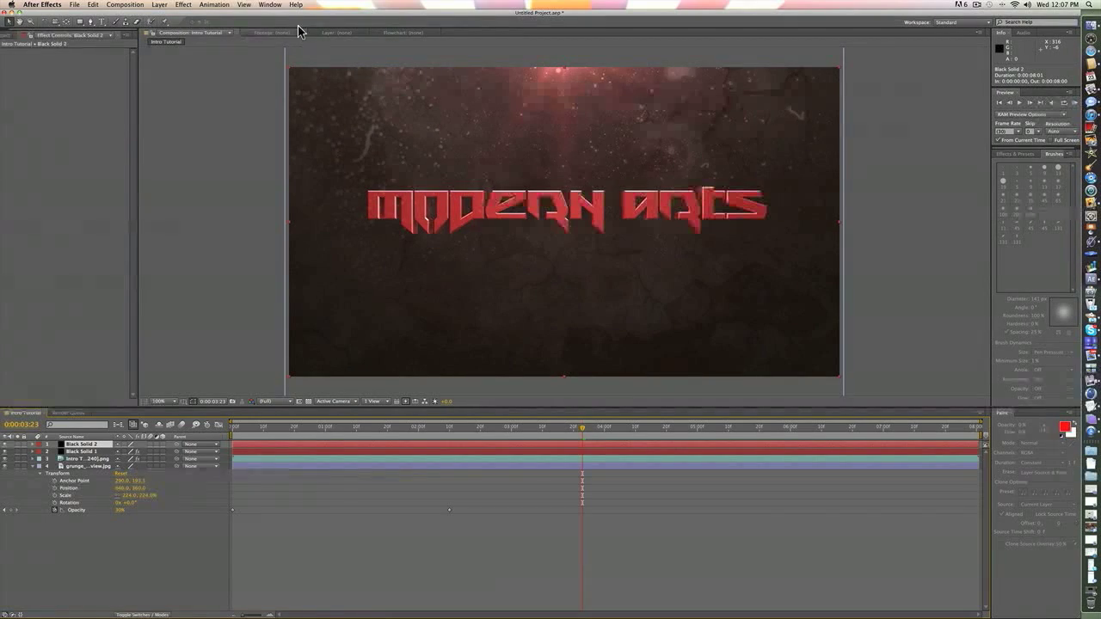
# Apply Video Copilot's Optical Flares effect to the new black solid and open its options.
pyautogui.click(182, 7)
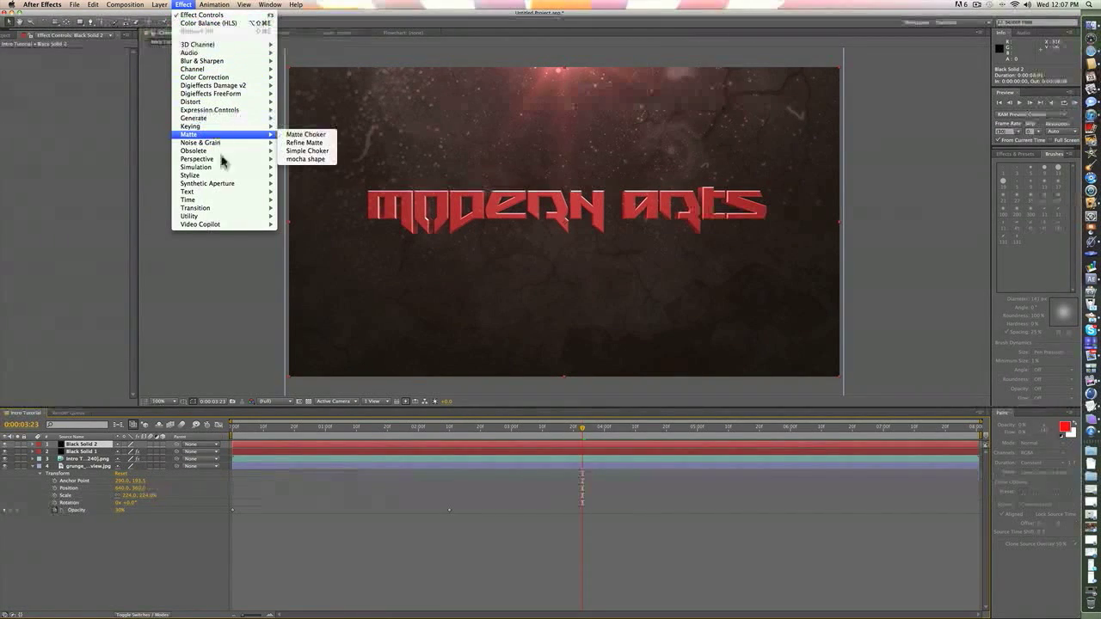
pyautogui.moveTo(240, 227)
pyautogui.click(306, 225)
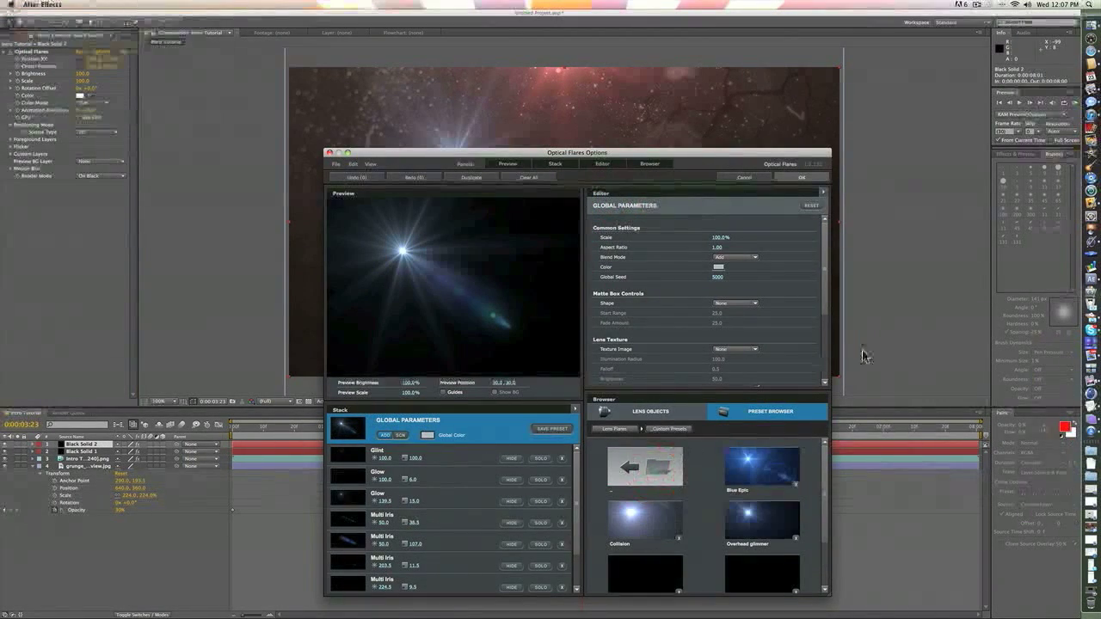
# Browse the Motion Graphics flare presets and load the golden Sektor preset.
pyautogui.moveTo(824, 481); pyautogui.dragTo(814, 540)
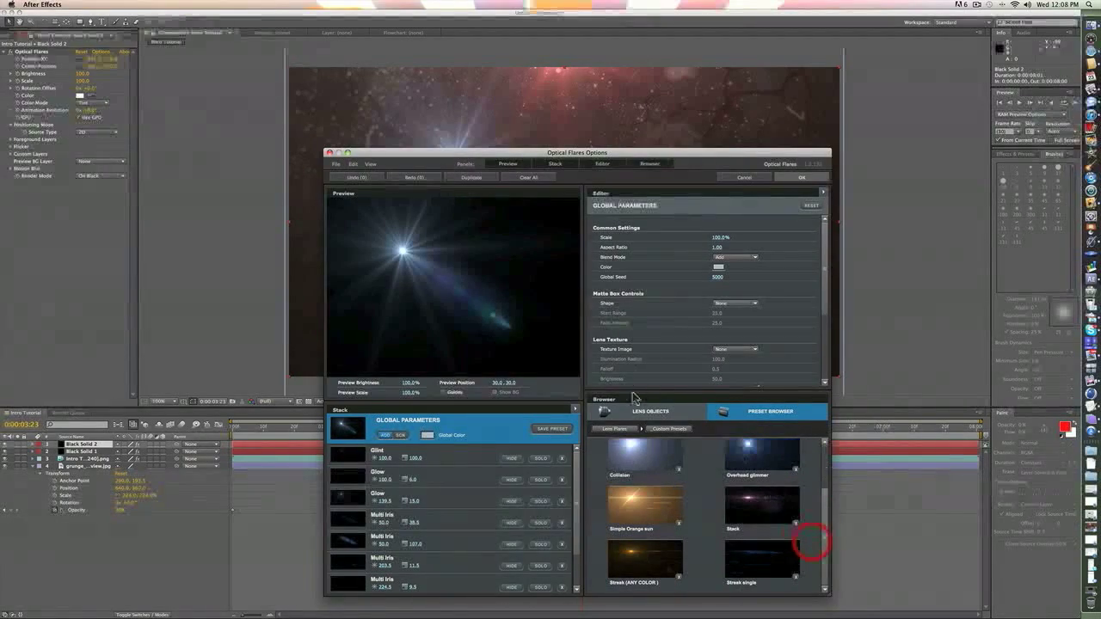
pyautogui.click(618, 429)
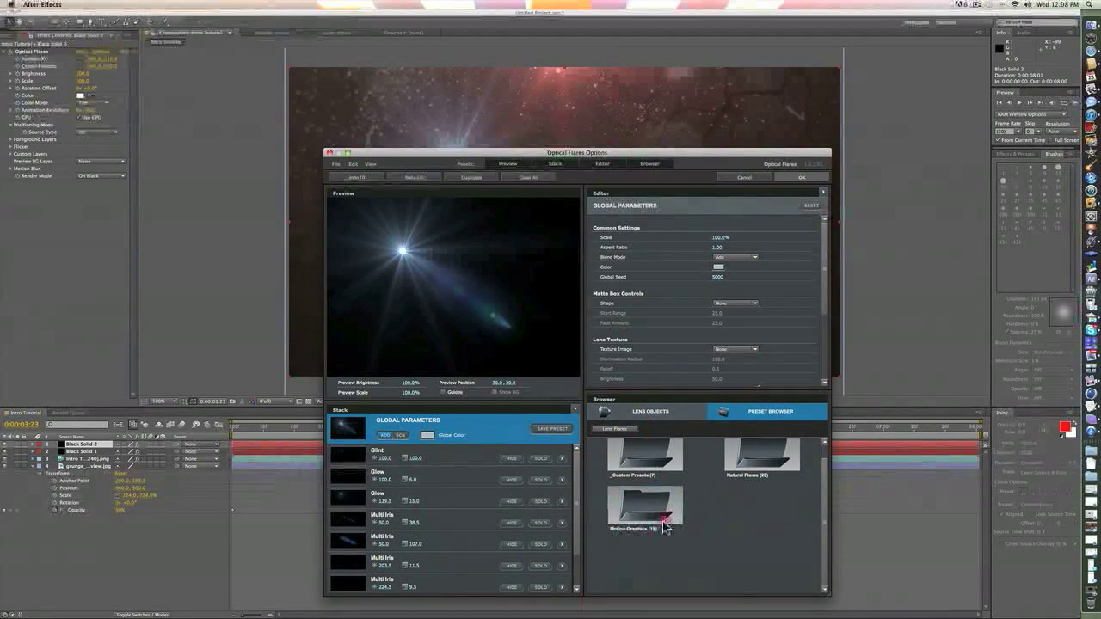
pyautogui.click(658, 515)
pyautogui.moveTo(828, 521); pyautogui.dragTo(818, 582)
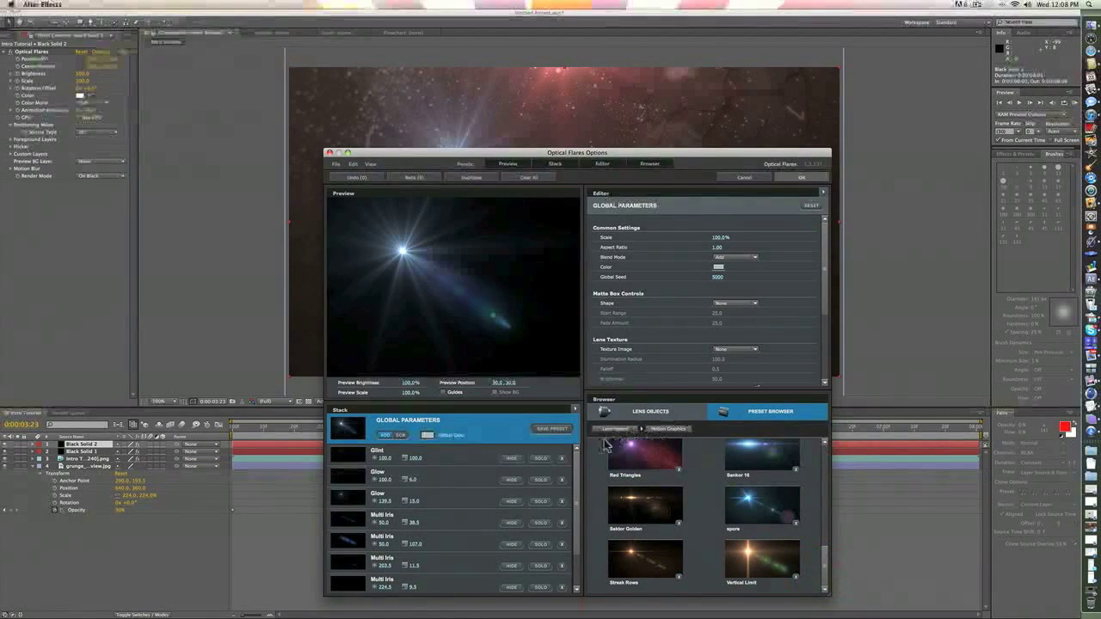
pyautogui.click(623, 498)
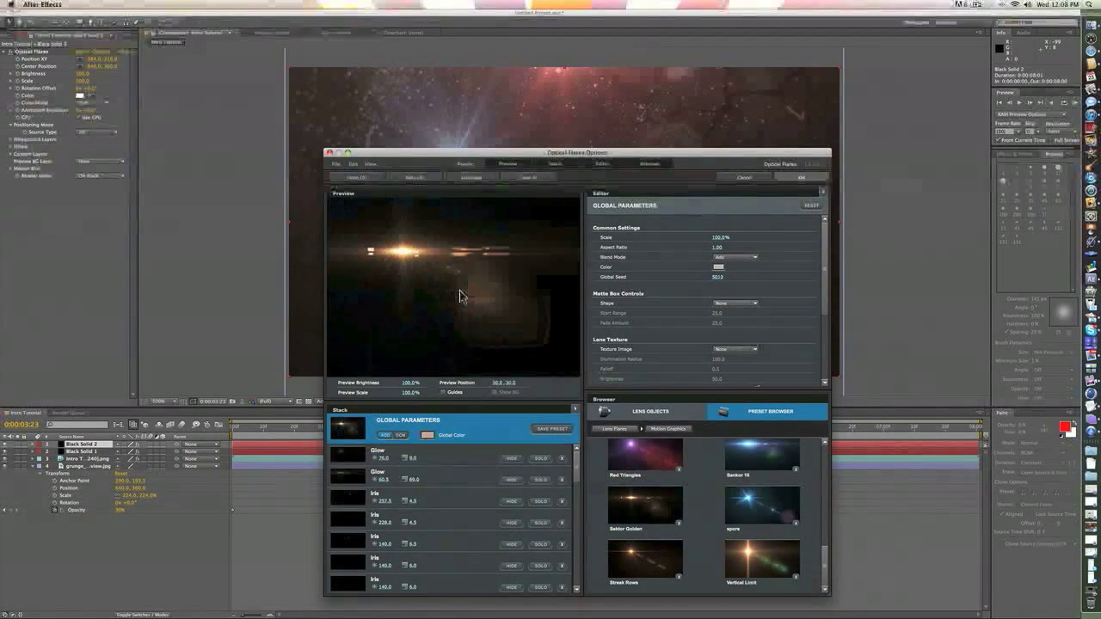
# Change the new flare's global color to a bright red and accept it.
pyautogui.click(428, 435)
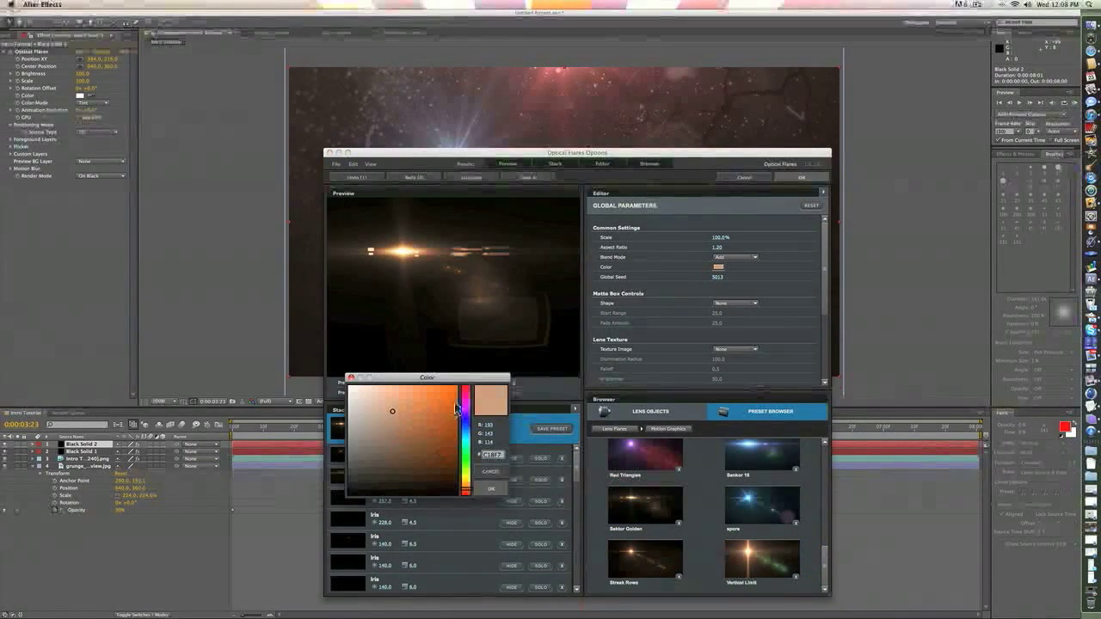
pyautogui.moveTo(465, 392); pyautogui.dragTo(467, 349)
pyautogui.moveTo(422, 432); pyautogui.dragTo(440, 387)
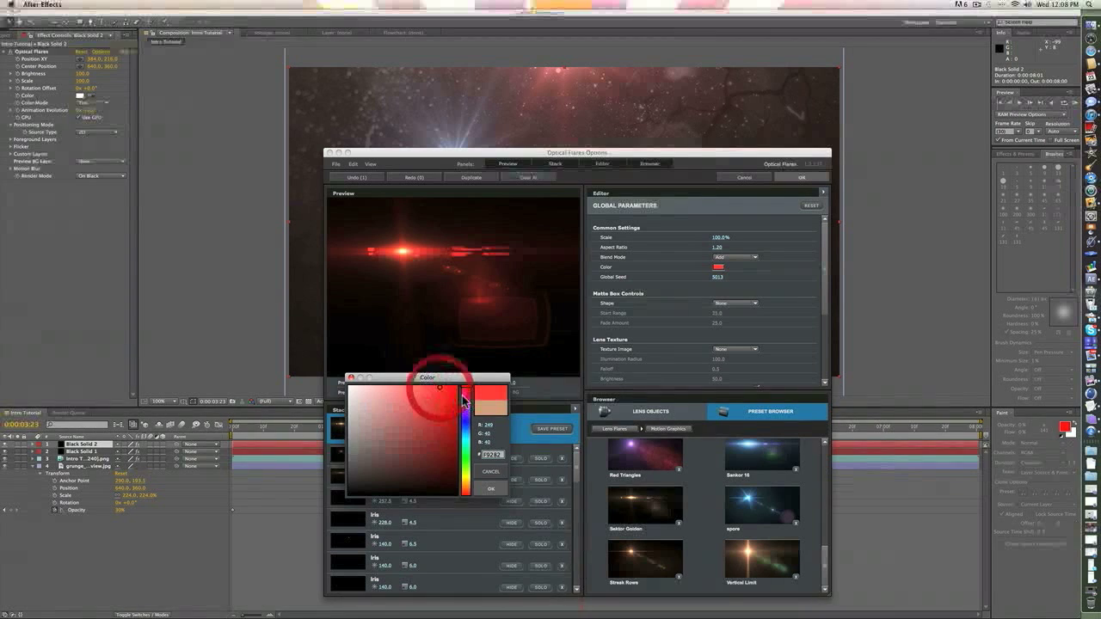
pyautogui.click(466, 396)
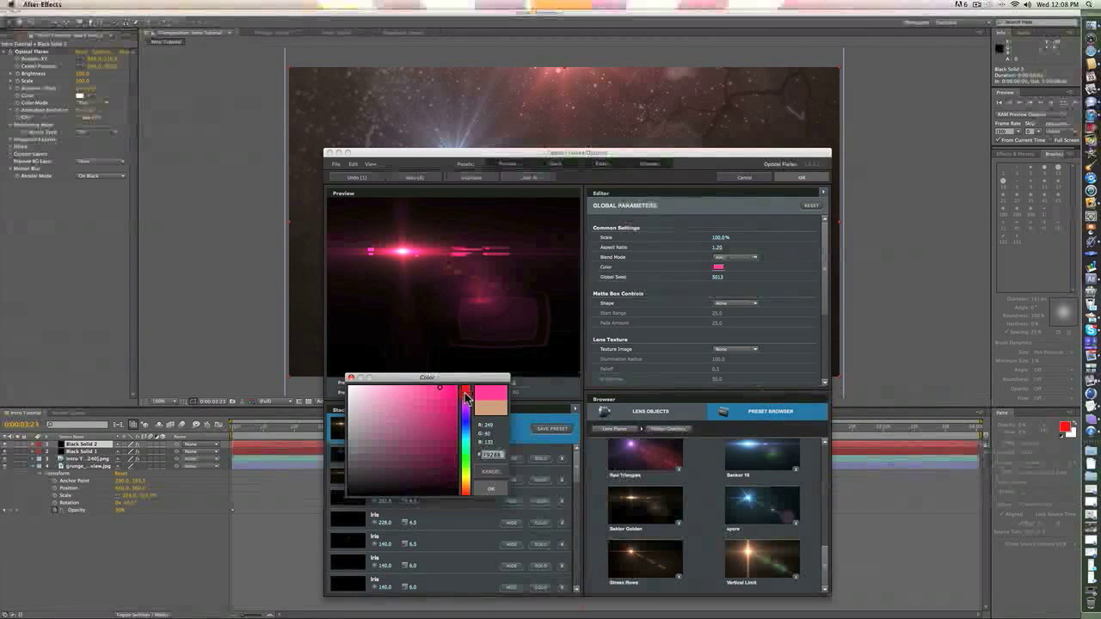
pyautogui.click(466, 390)
pyautogui.click(490, 489)
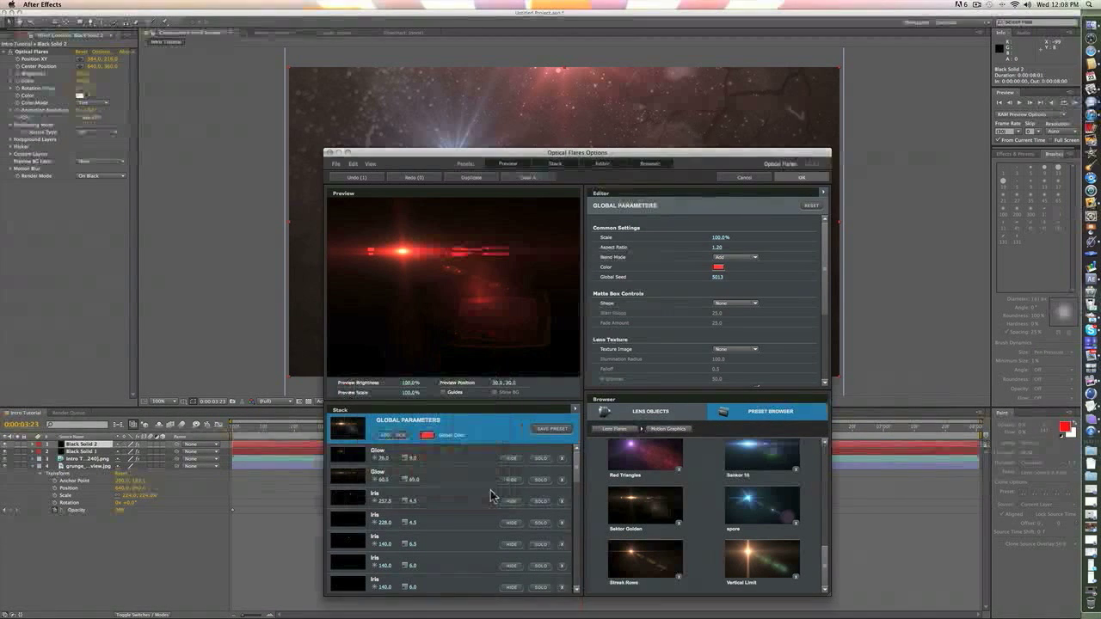
# Toggle the visibility of the two Glow elements in the flare stack to check what each contributes.
pyautogui.click(517, 461)
pyautogui.click(518, 460)
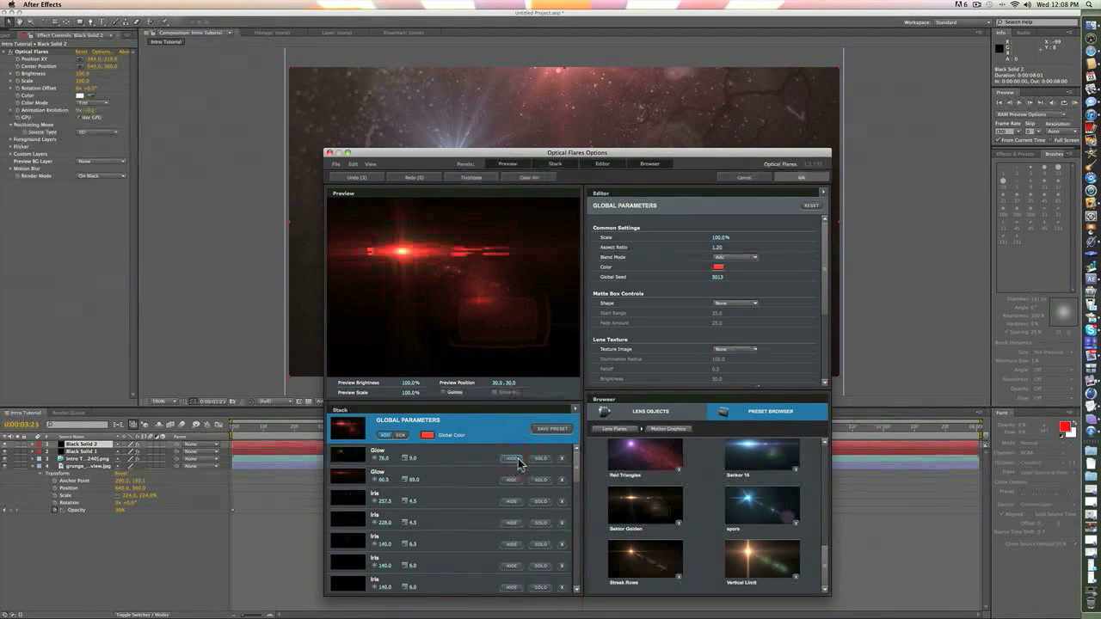
pyautogui.click(513, 481)
pyautogui.click(512, 482)
# Hide the unwanted elements at the end of the flare stack, including the last Iris, some Multi Iris elements and both Shimmers.
pyautogui.moveTo(575, 478); pyautogui.dragTo(559, 594)
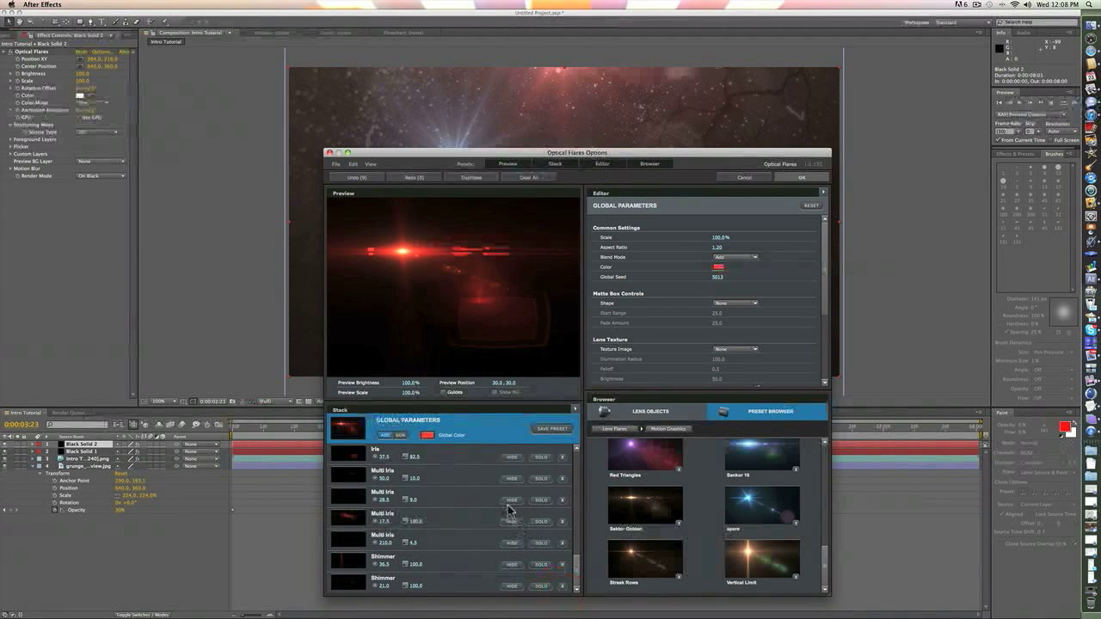
pyautogui.click(514, 458)
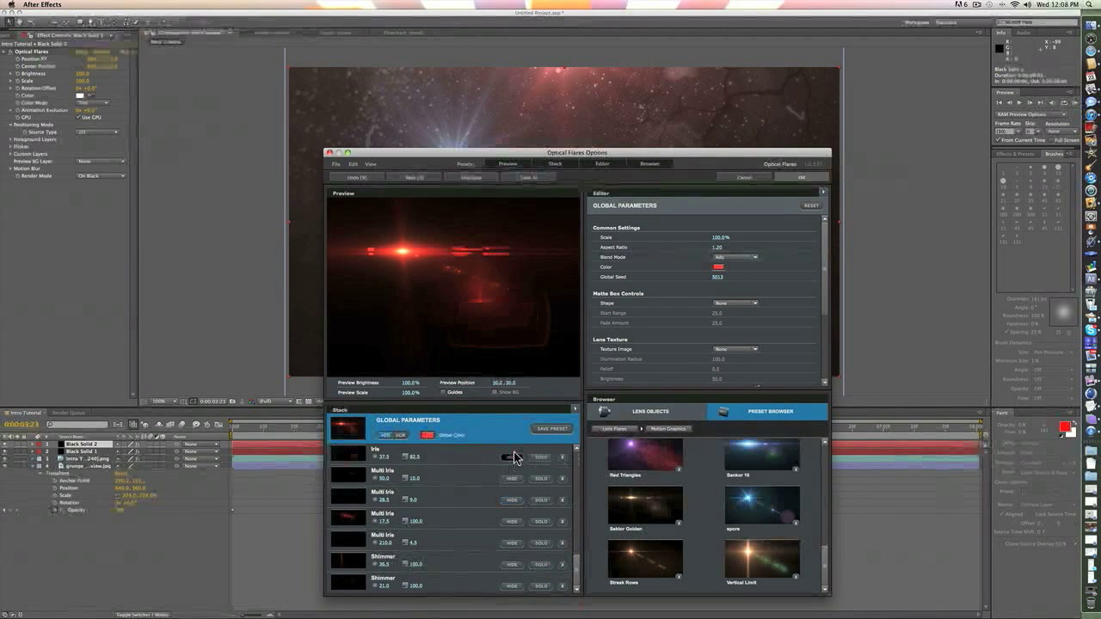
pyautogui.click(509, 522)
pyautogui.click(509, 523)
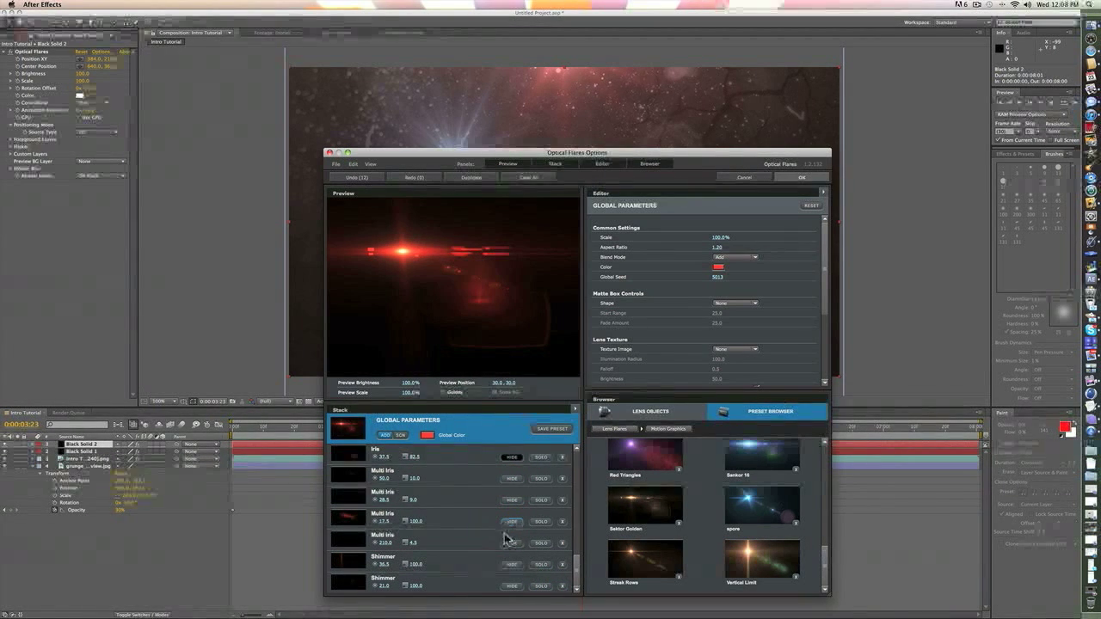
pyautogui.click(509, 565)
pyautogui.click(509, 565)
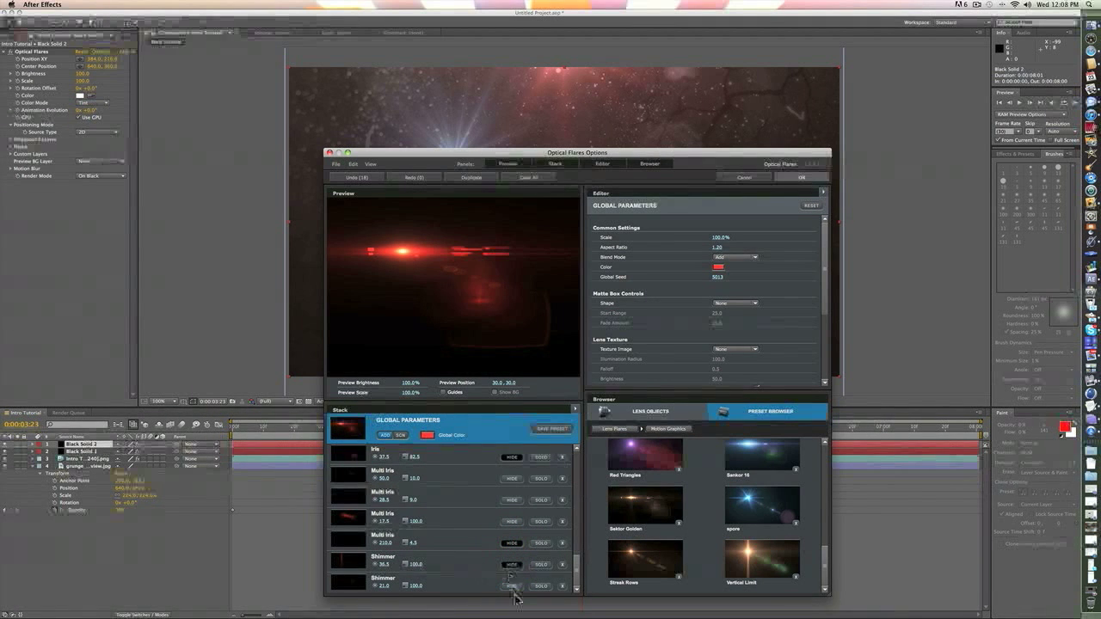
pyautogui.click(514, 588)
pyautogui.click(513, 587)
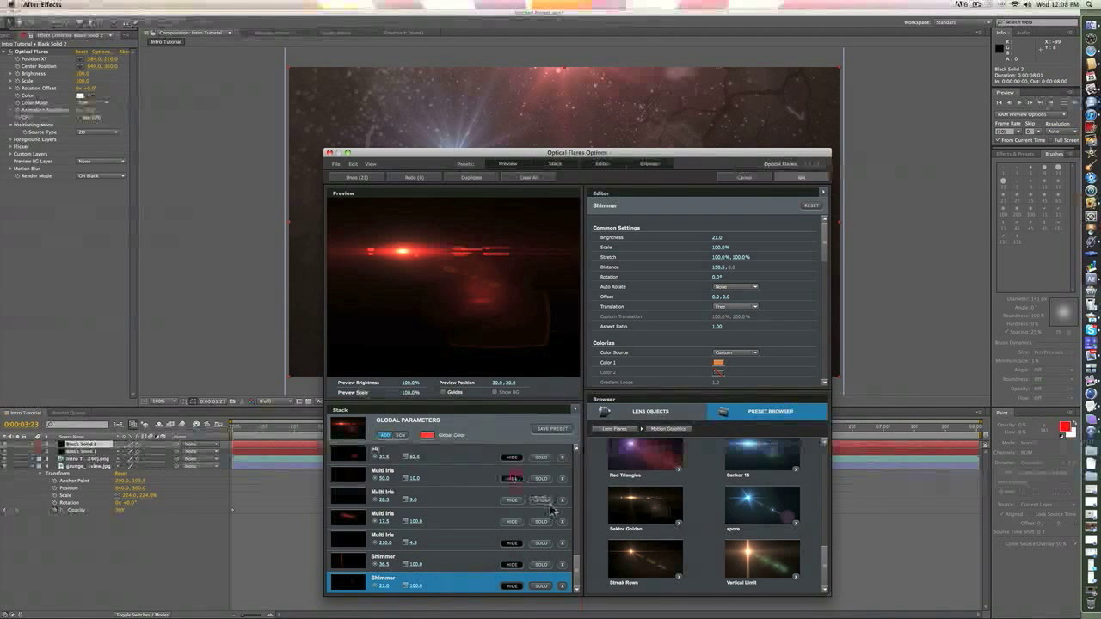
pyautogui.click(511, 478)
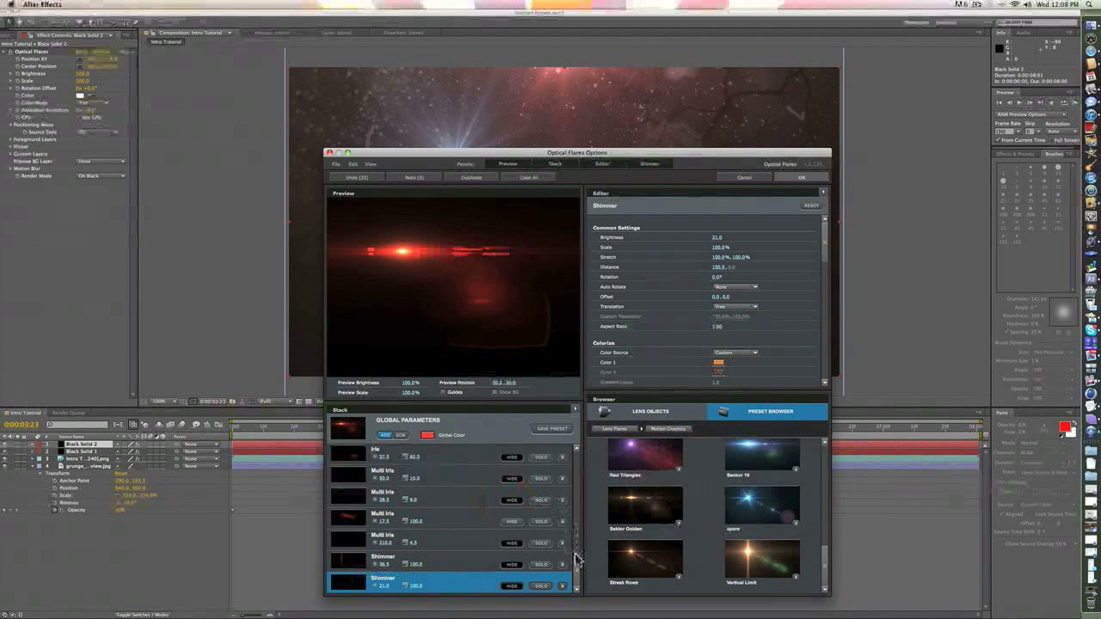
# Hide further Iris elements just above the last Iris in the flare stack, including the ones with brightness 92.0 and 27.0.
pyautogui.moveTo(579, 559); pyautogui.dragTo(577, 541)
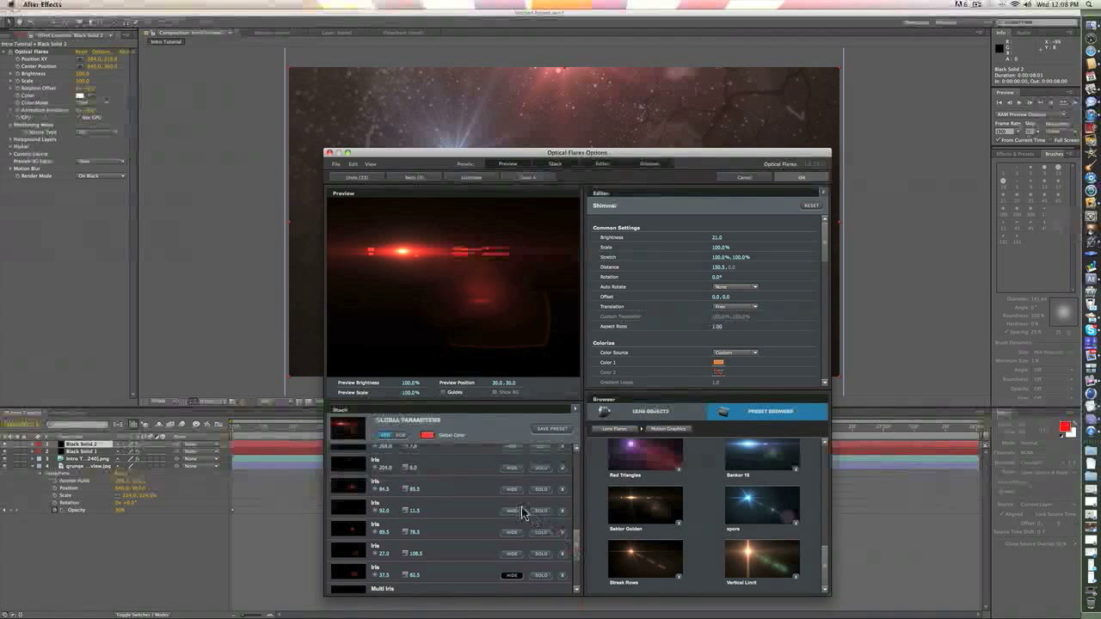
pyautogui.click(513, 511)
pyautogui.click(513, 531)
pyautogui.click(512, 554)
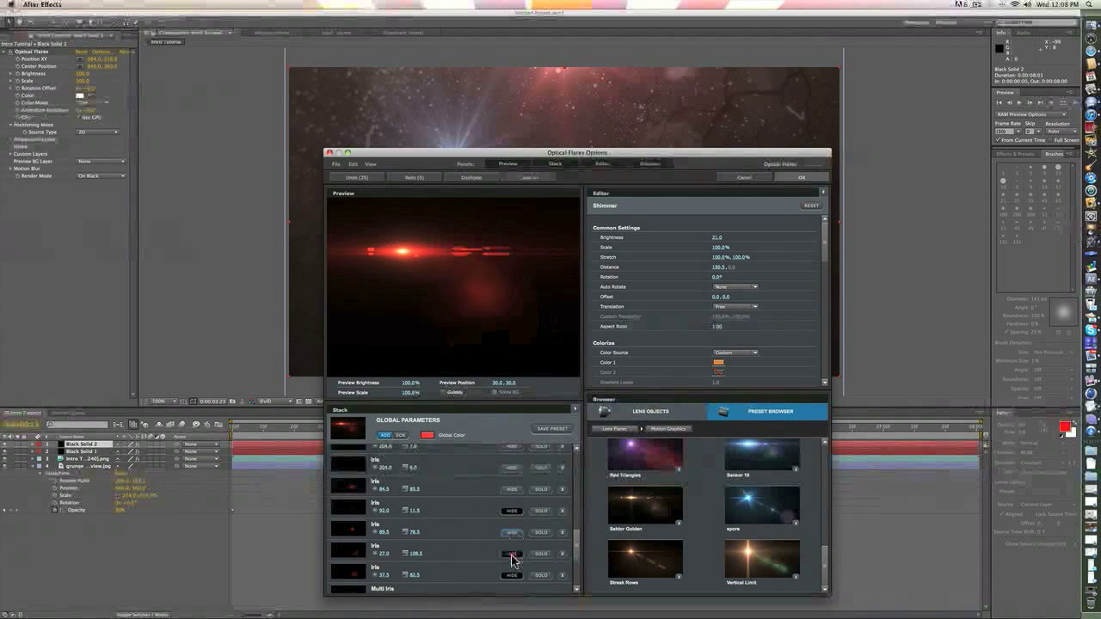
pyautogui.moveTo(576, 546); pyautogui.dragTo(586, 394)
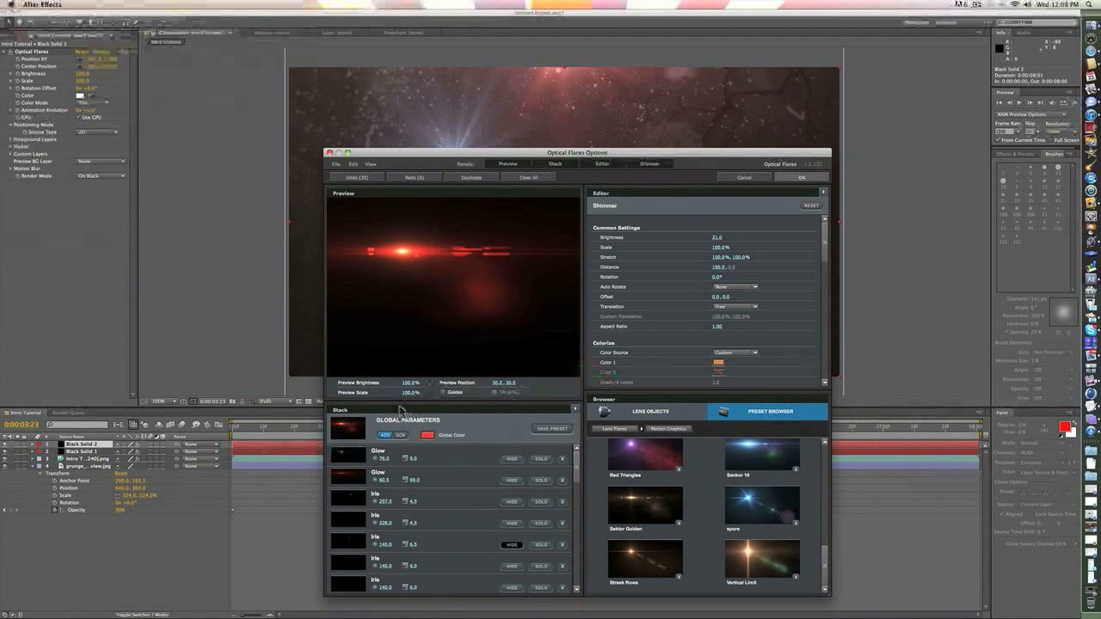
# Save the customized flare as a preset named Laser in the Custom Presets folder.
pyautogui.click(536, 430)
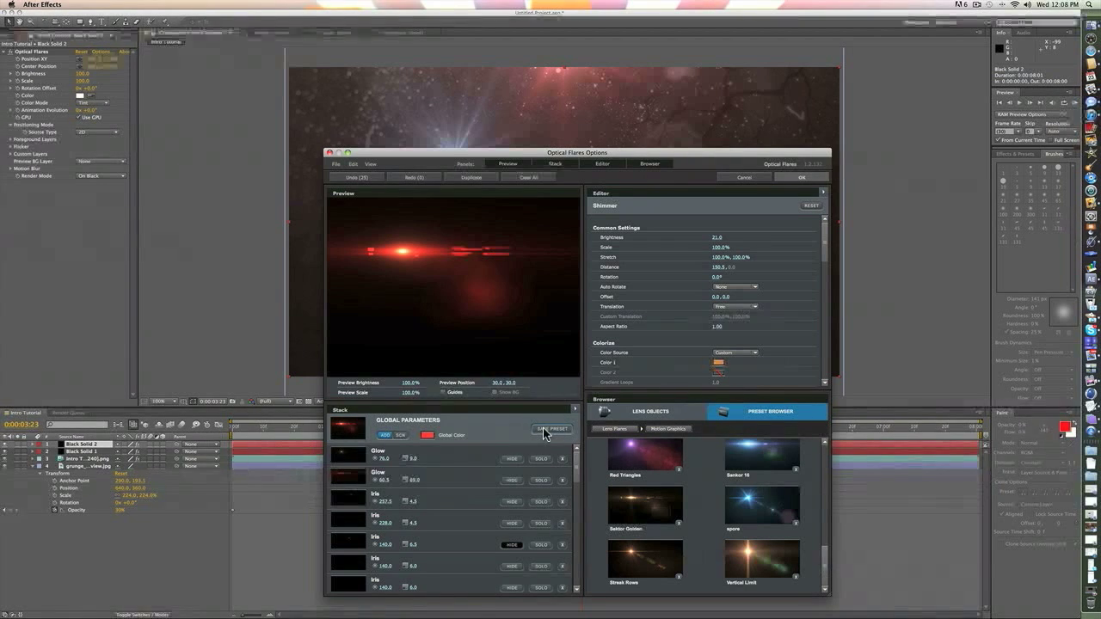
pyautogui.click(544, 433)
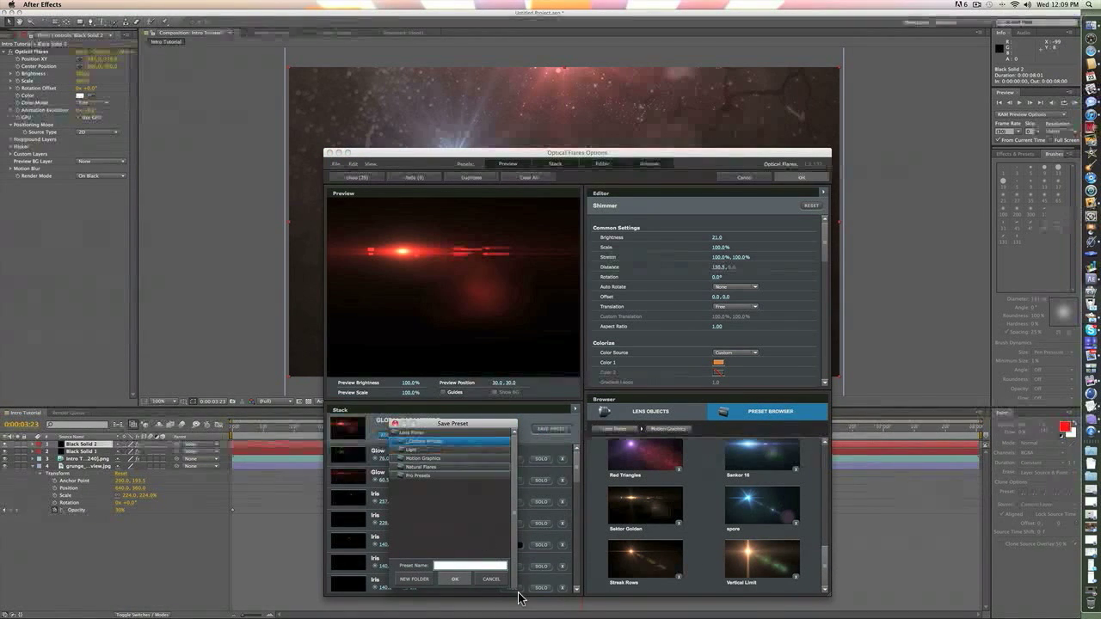
pyautogui.click(471, 566)
pyautogui.write('Laser')
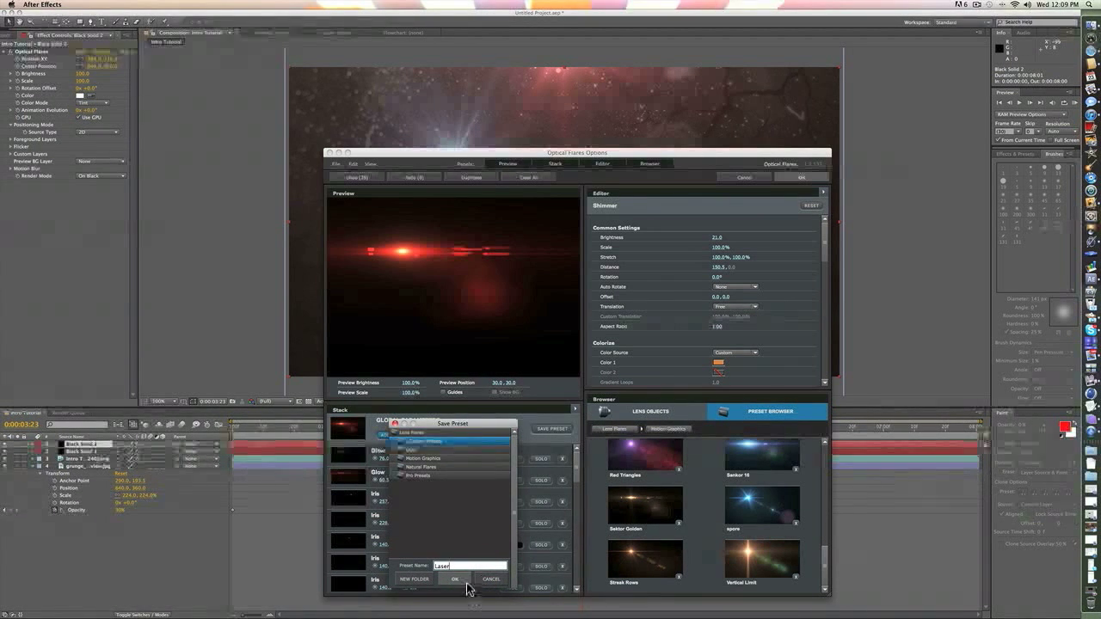
pyautogui.click(466, 581)
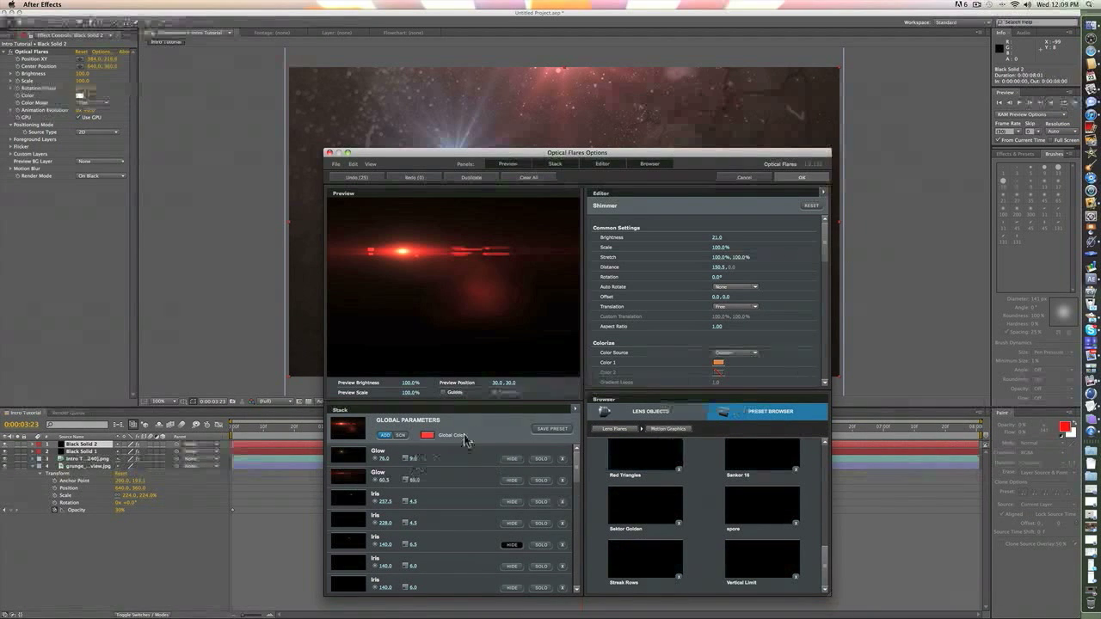
# Look through the Custom Presets folder and accept the edited flare for the black solid.
pyautogui.click(620, 430)
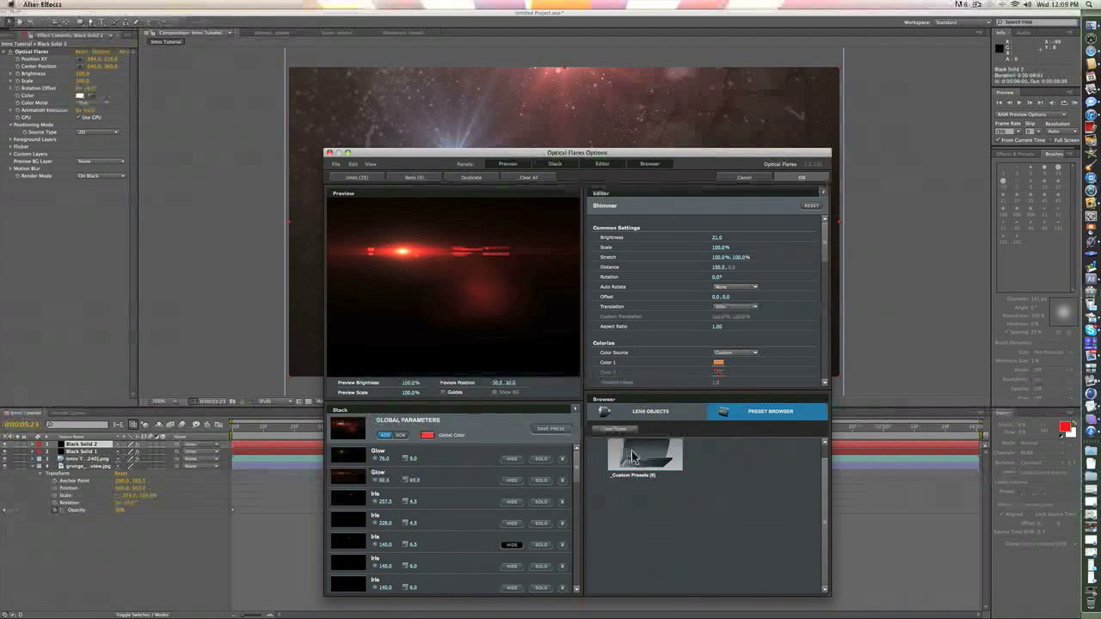
pyautogui.click(657, 456)
pyautogui.scroll(-1, 804, 494)
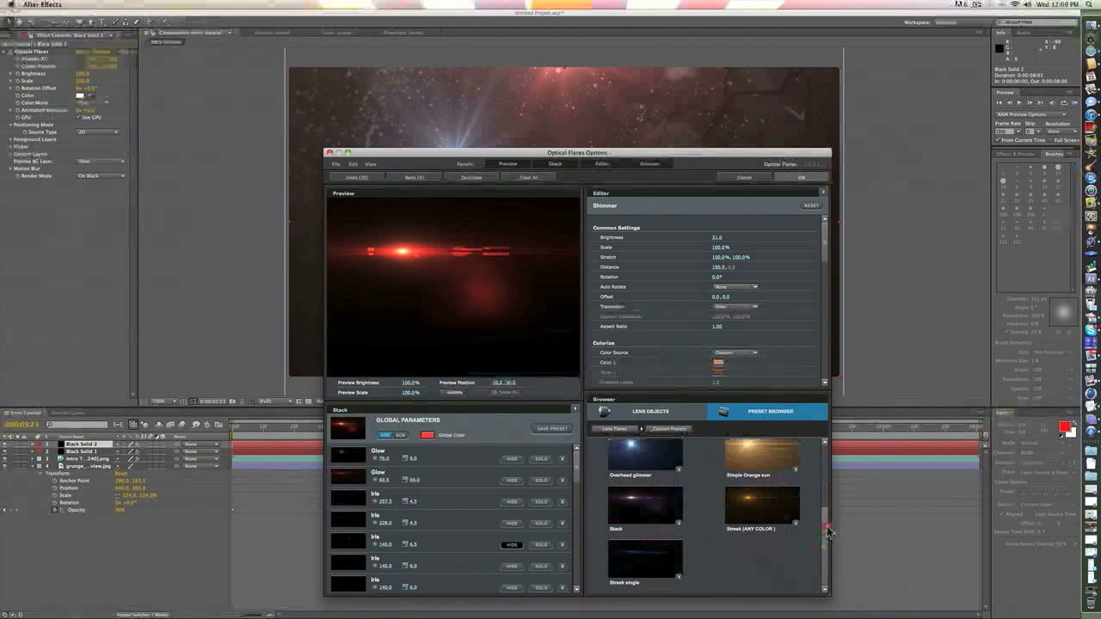
pyautogui.click(797, 174)
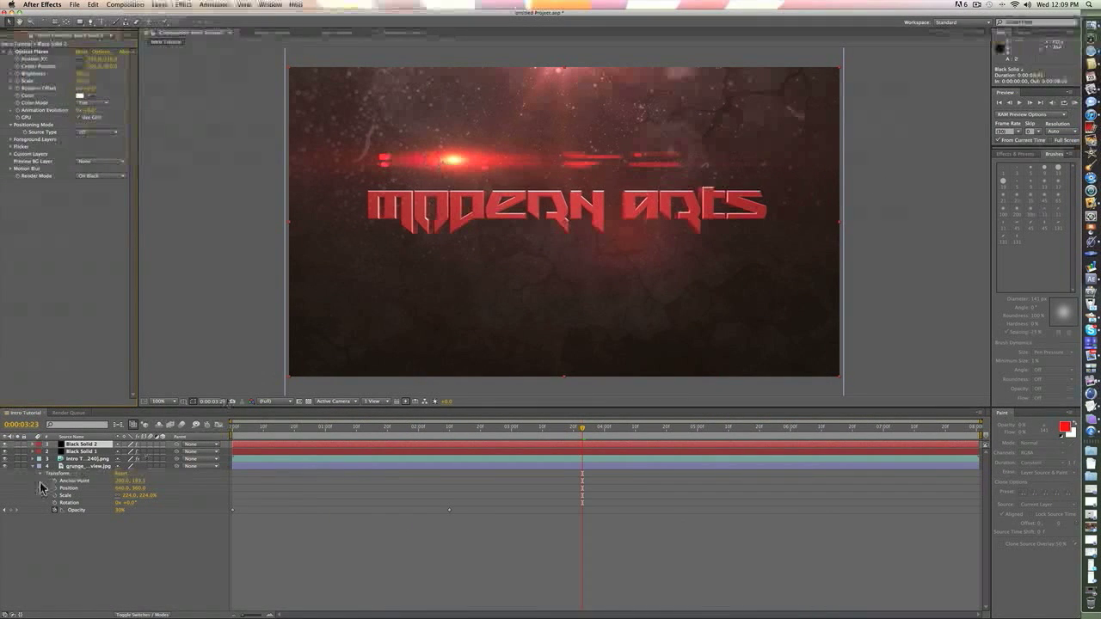
# Move the flare beyond the frame's upper-left corner at the first frame, to about -217, 42.
pyautogui.click(37, 54)
pyautogui.moveTo(451, 160); pyautogui.dragTo(211, 90)
pyautogui.moveTo(259, 428); pyautogui.dragTo(189, 443)
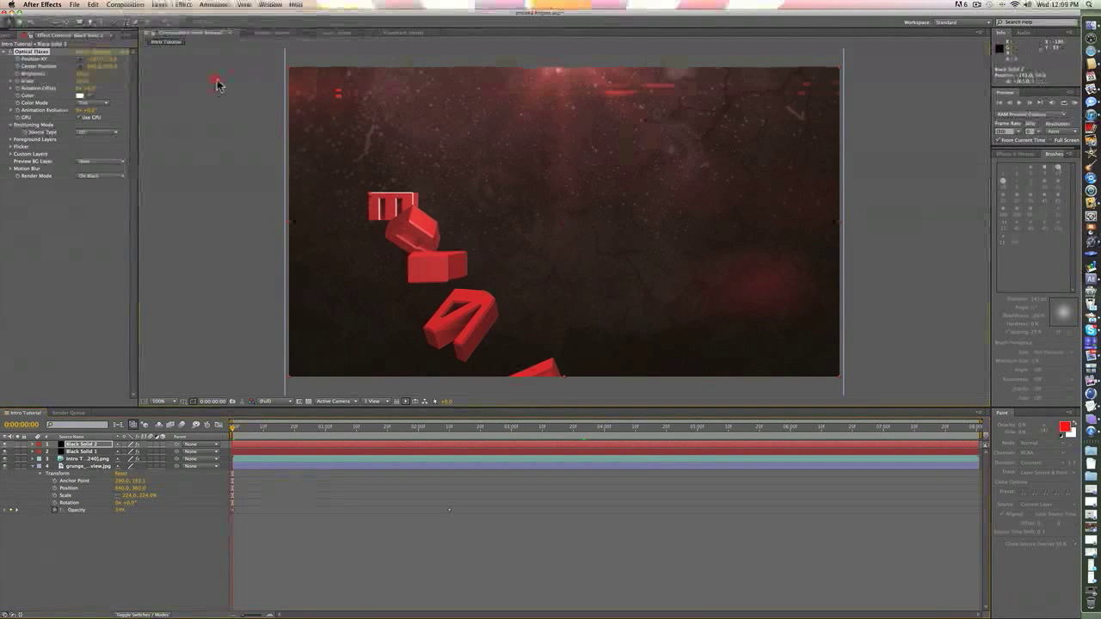
pyautogui.moveTo(236, 93)
pyautogui.mouseDown()
pyautogui.moveTo(259, 90)
pyautogui.moveTo(230, 89)
pyautogui.mouseUp()
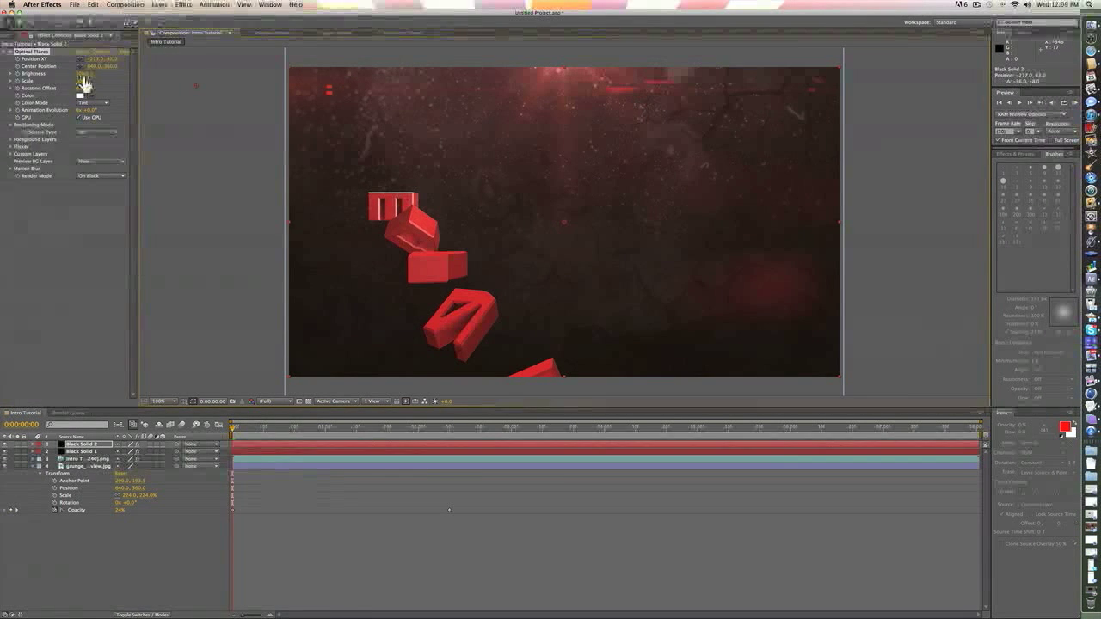
# Reduce the flare's brightness to 20 and scale to 70, and start keyframing its properties at the first frame.
pyautogui.moveTo(79, 76); pyautogui.dragTo(78, 76)
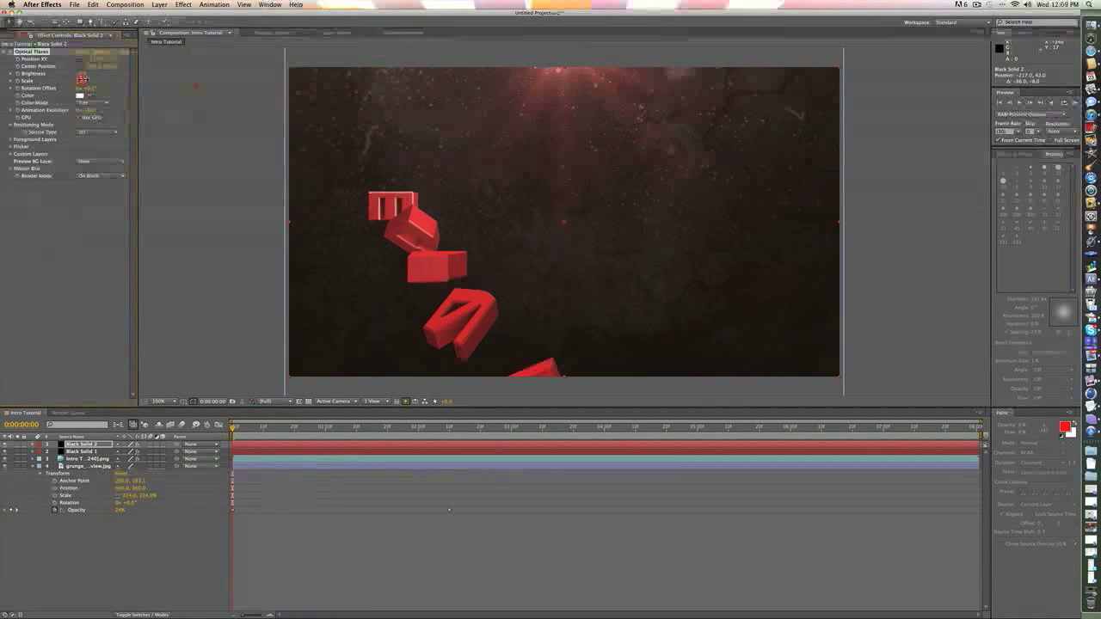
pyautogui.click(19, 78)
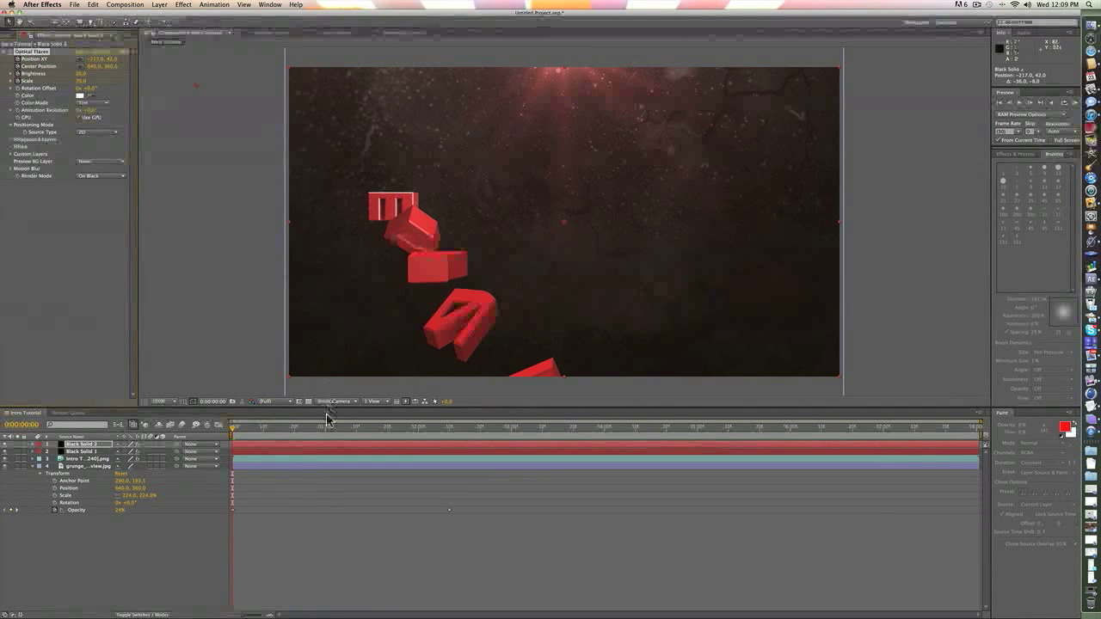
# At 0:00:06:06, raise the flare's brightness and scale and move it beside the frame's lower-left corner, to about -98, 685.
pyautogui.moveTo(326, 427); pyautogui.dragTo(809, 436)
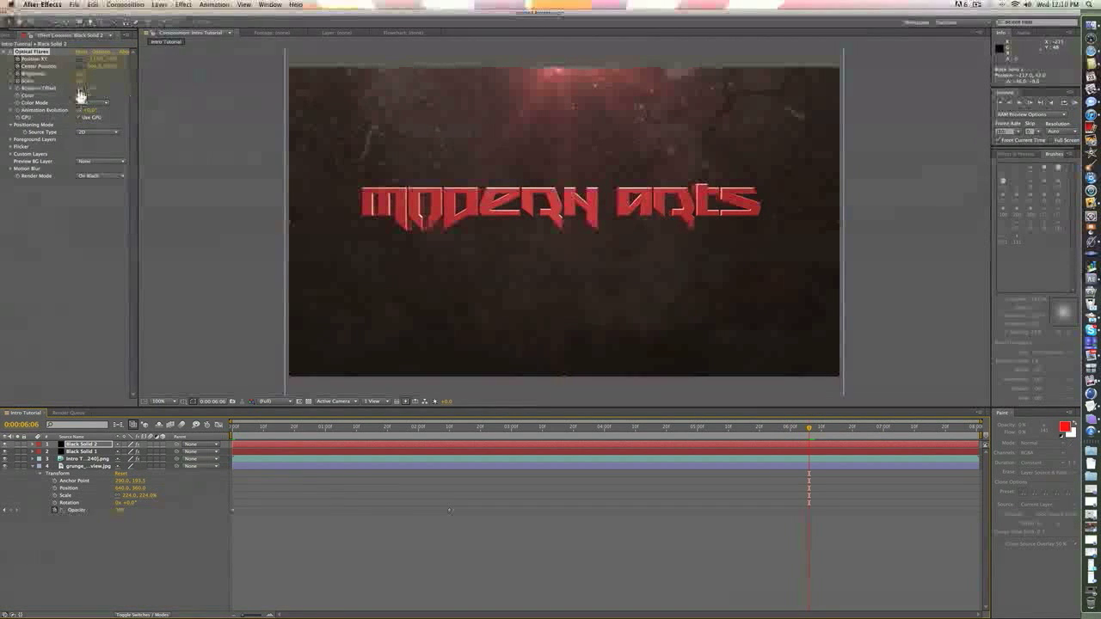
pyautogui.moveTo(84, 81); pyautogui.dragTo(85, 75)
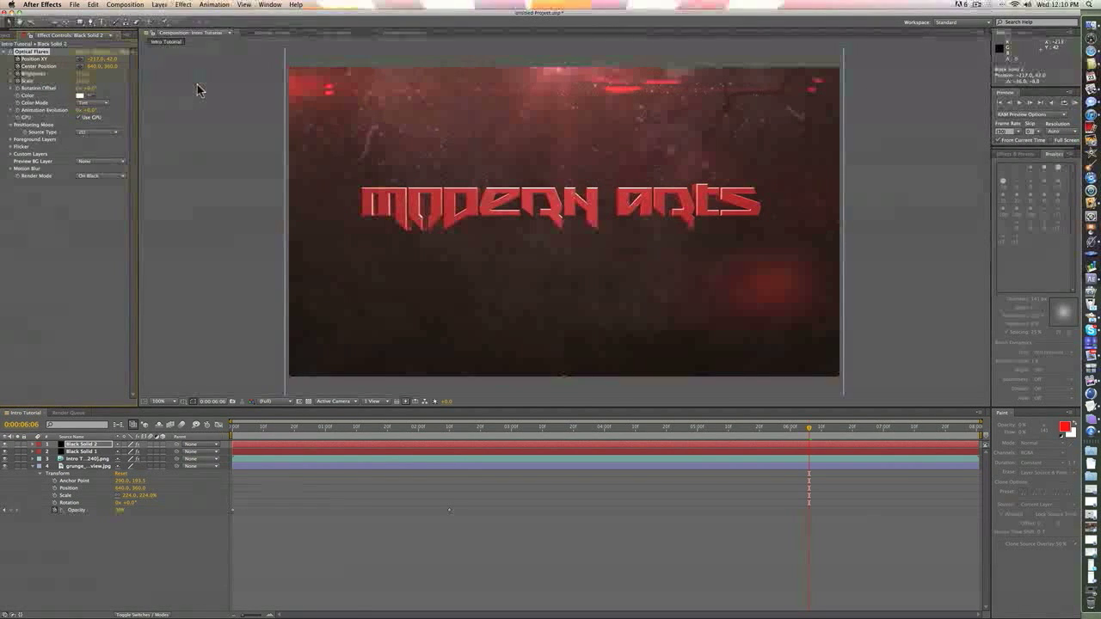
pyautogui.moveTo(197, 89); pyautogui.dragTo(247, 362)
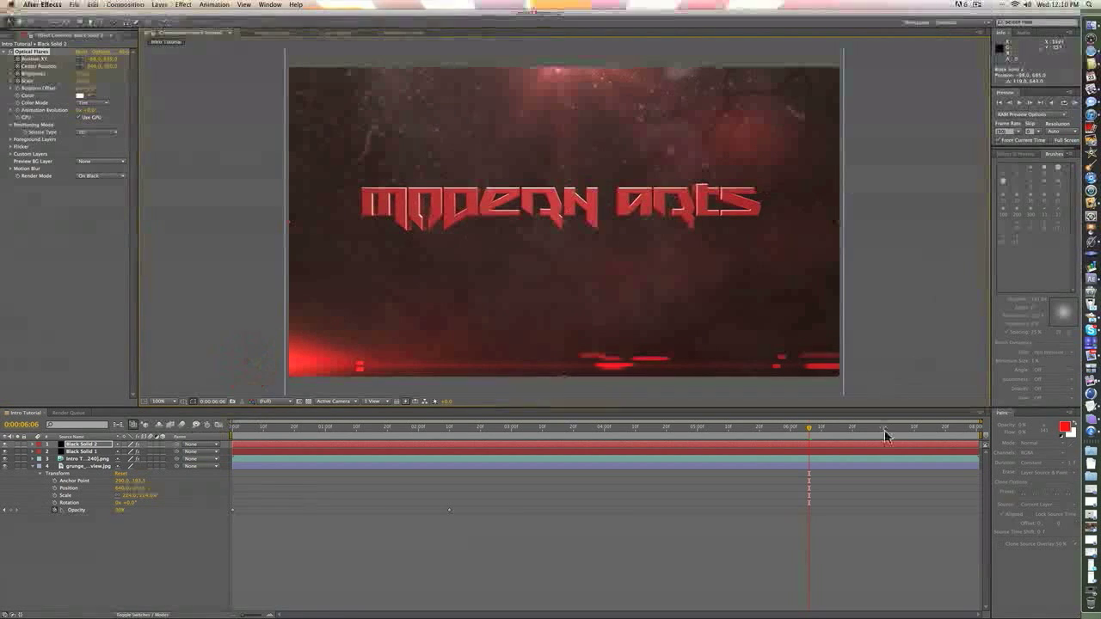
# At 0:00:08:00, move the flare farther outside the frame's lower-left corner, to about -313, 813.
pyautogui.moveTo(909, 433); pyautogui.dragTo(983, 433)
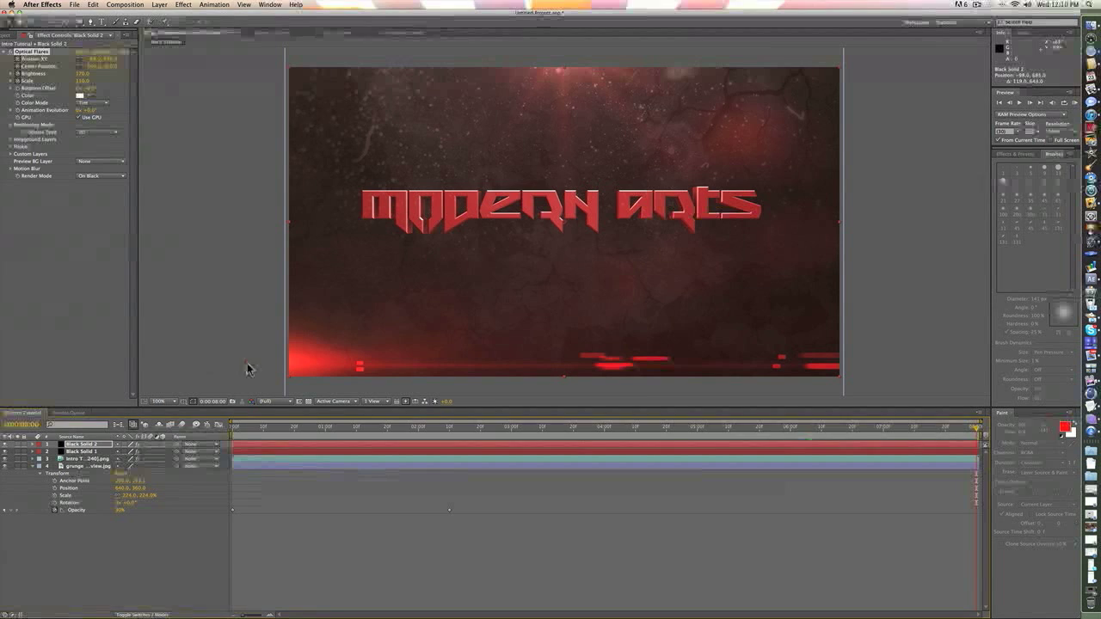
pyautogui.moveTo(246, 363); pyautogui.dragTo(175, 404)
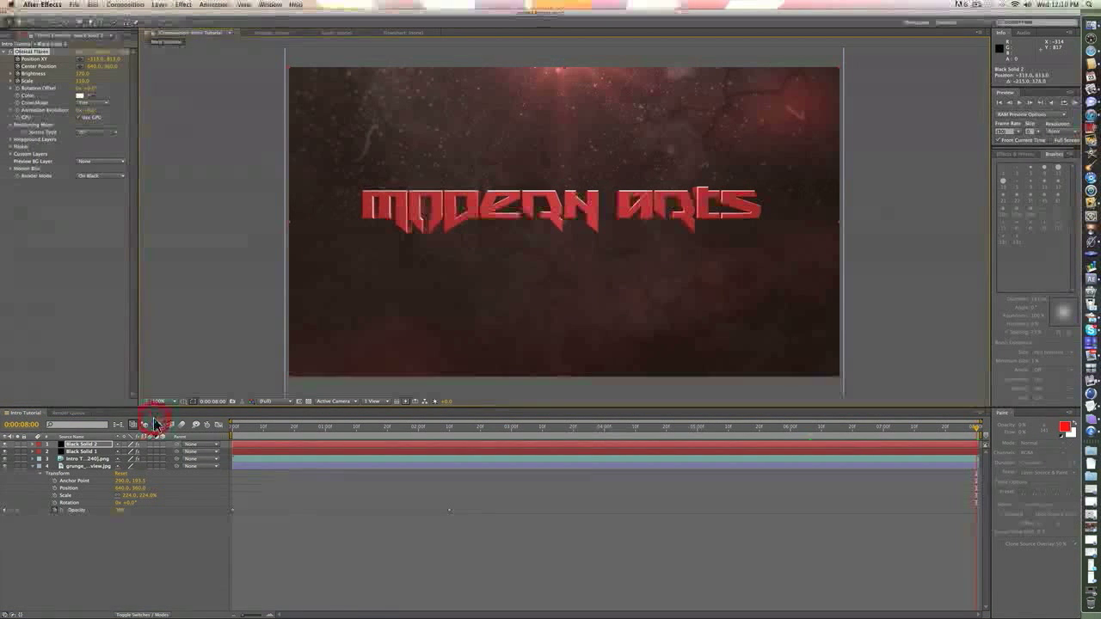
# Brighten and enlarge the flare slightly at the first frame and scrub the opening of the animation to check it.
pyautogui.moveTo(952, 434); pyautogui.dragTo(102, 431)
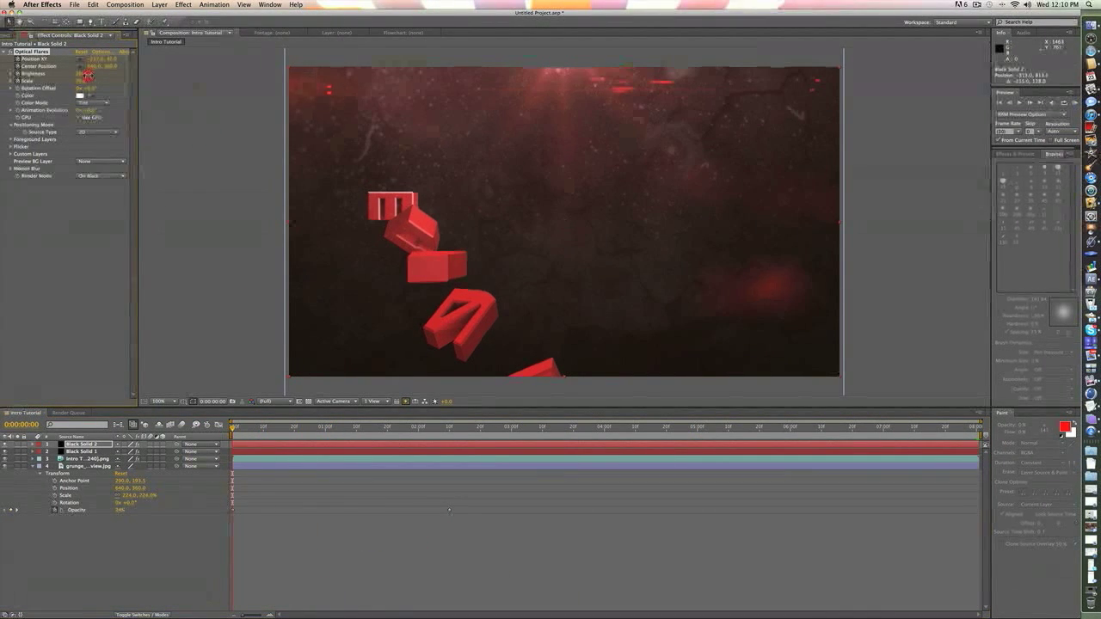
pyautogui.moveTo(87, 75); pyautogui.dragTo(85, 77)
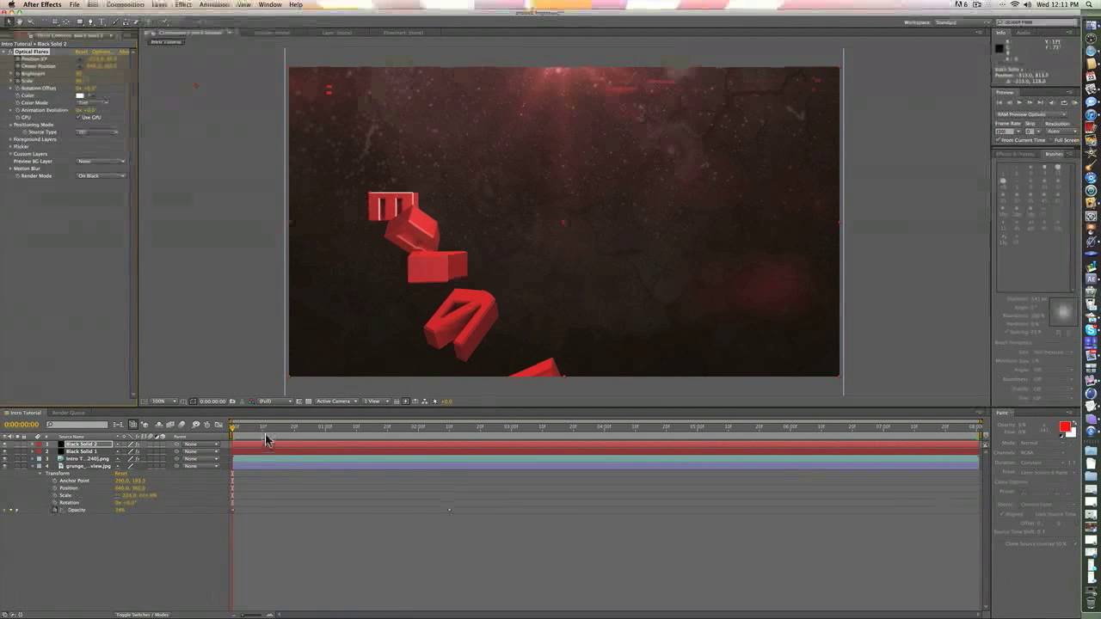
pyautogui.moveTo(288, 428); pyautogui.dragTo(386, 479)
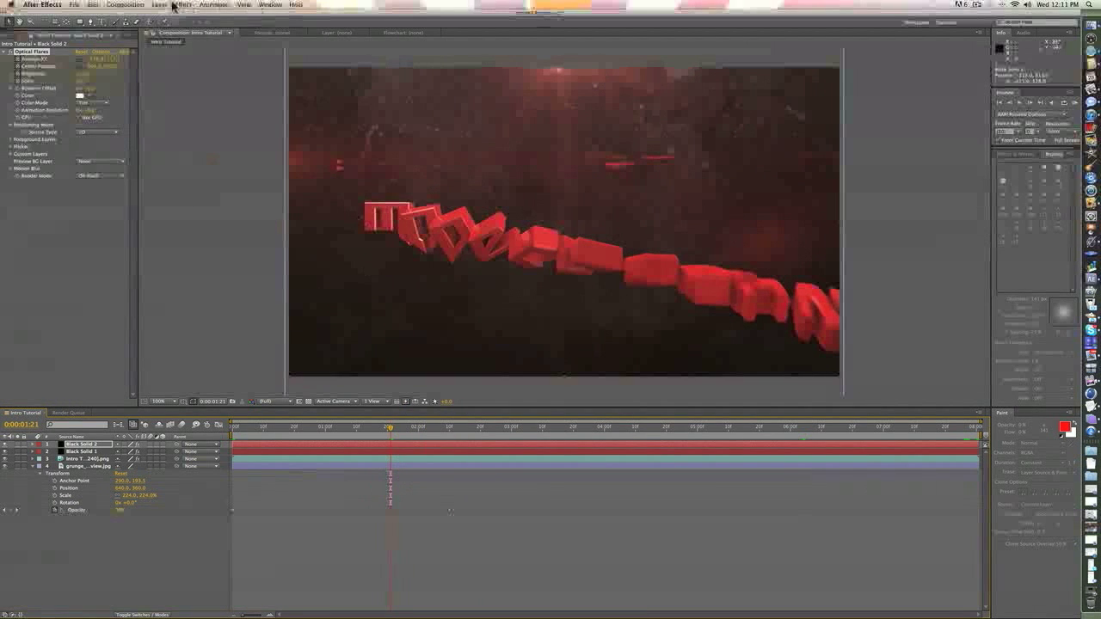
pyautogui.click(113, 5)
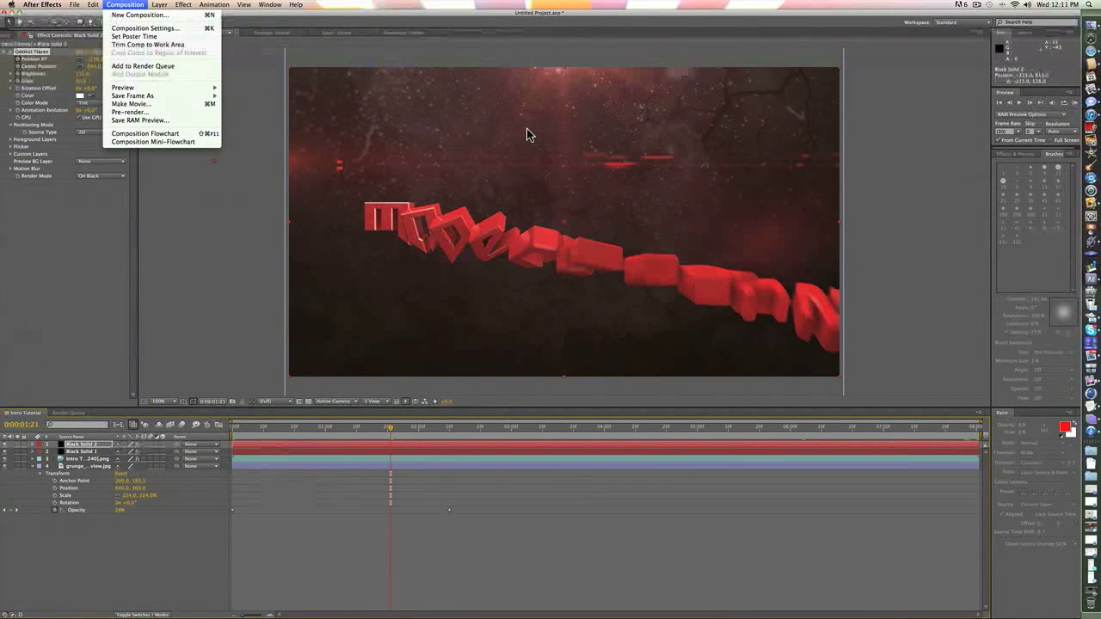
pyautogui.click(405, 9)
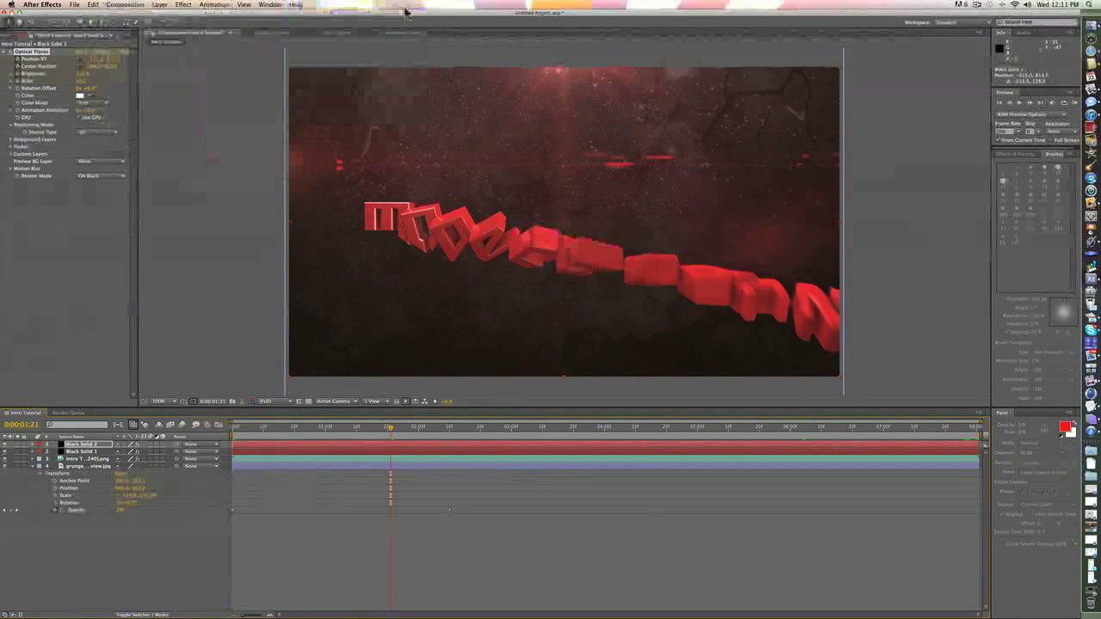
pyautogui.click(978, 6)
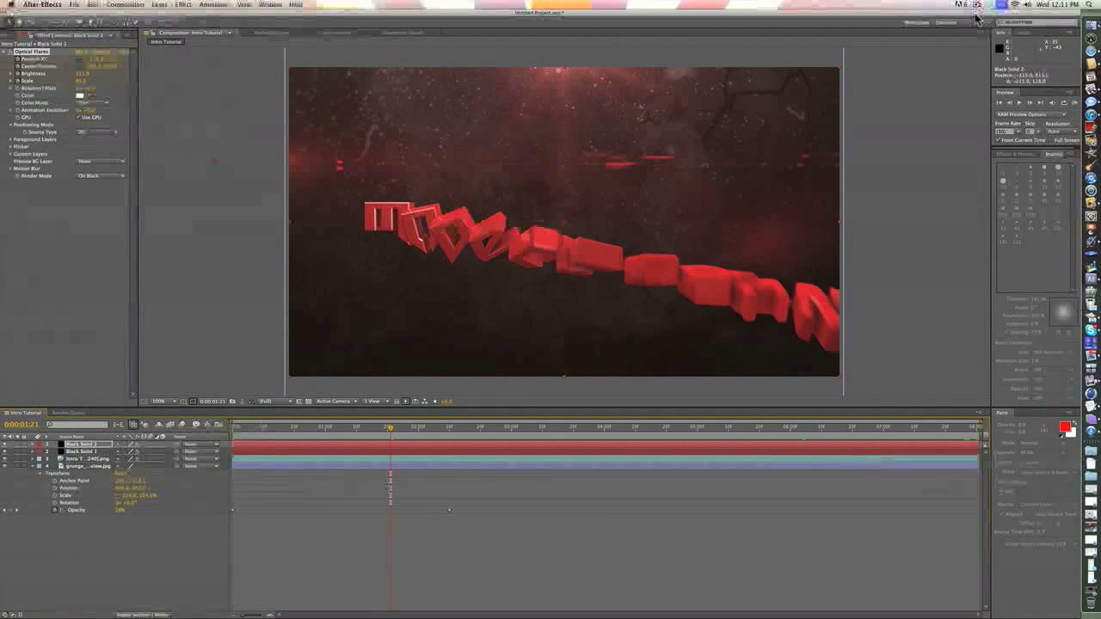